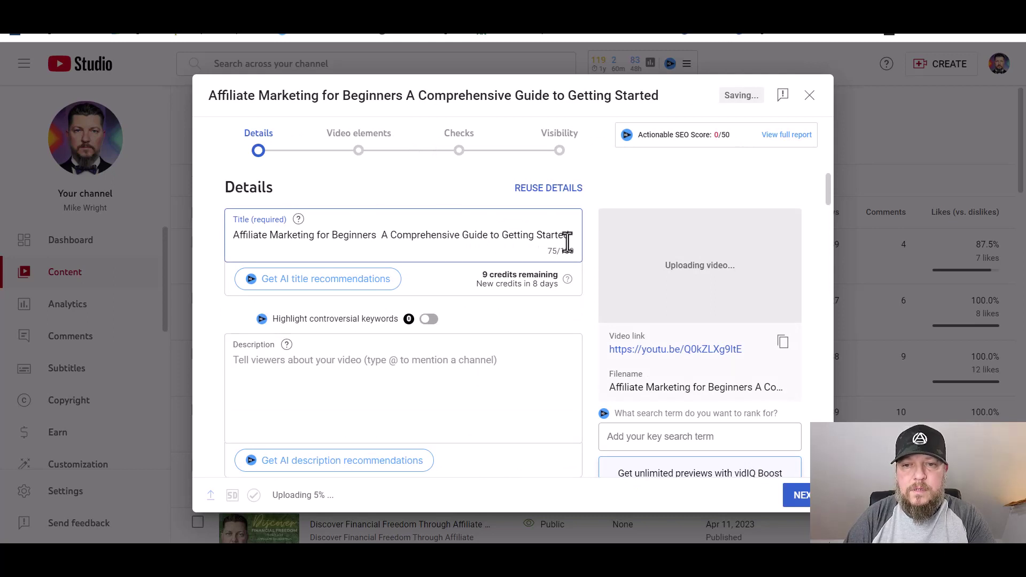
Copy the full video title "Affiliate Marketing for Beginners A Comprehensive Guide to Getting Started" into the description as its opening line.
left_click_drag(571, 235, 231, 236)
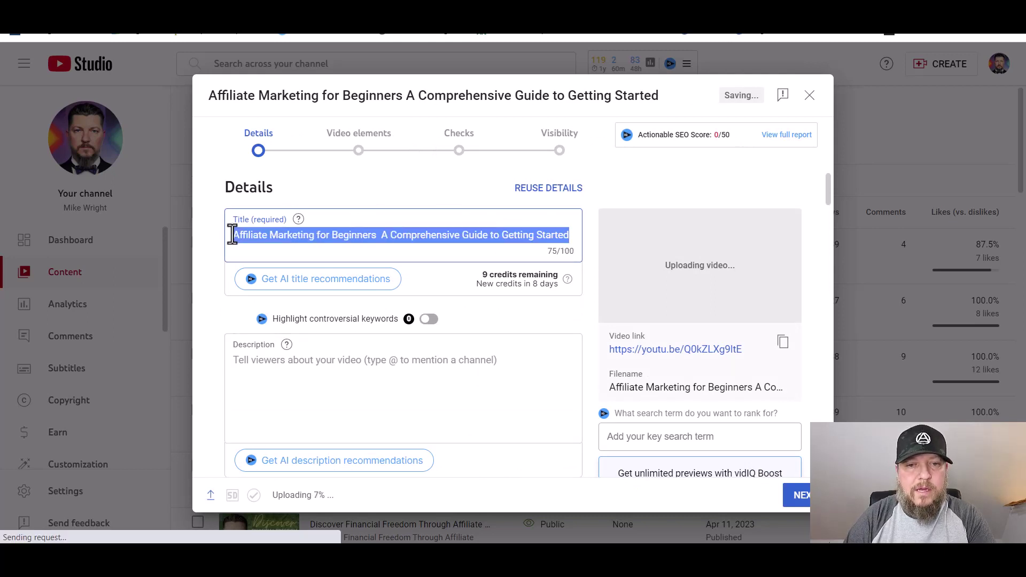
right_click(249, 234)
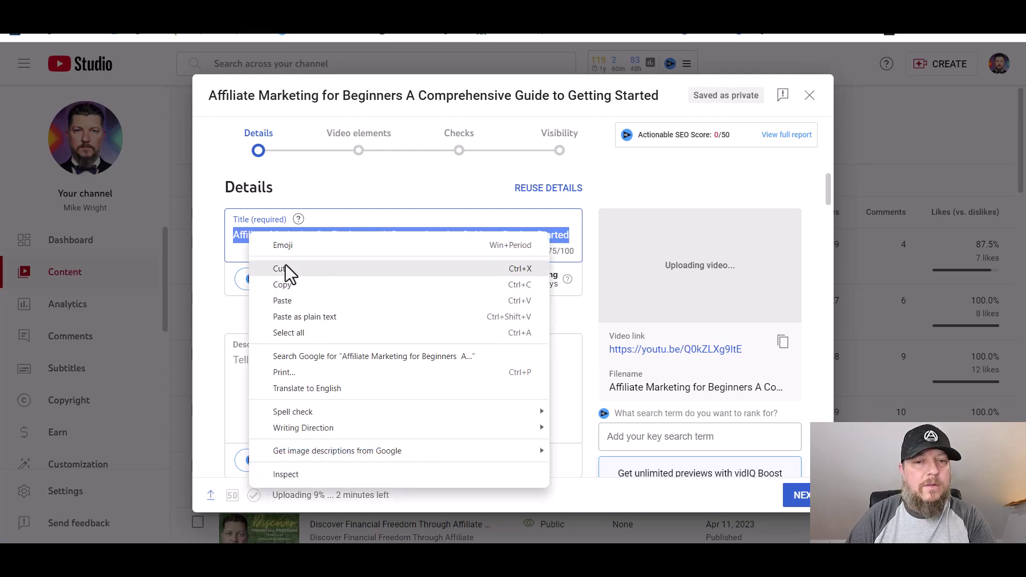
left_click(293, 286)
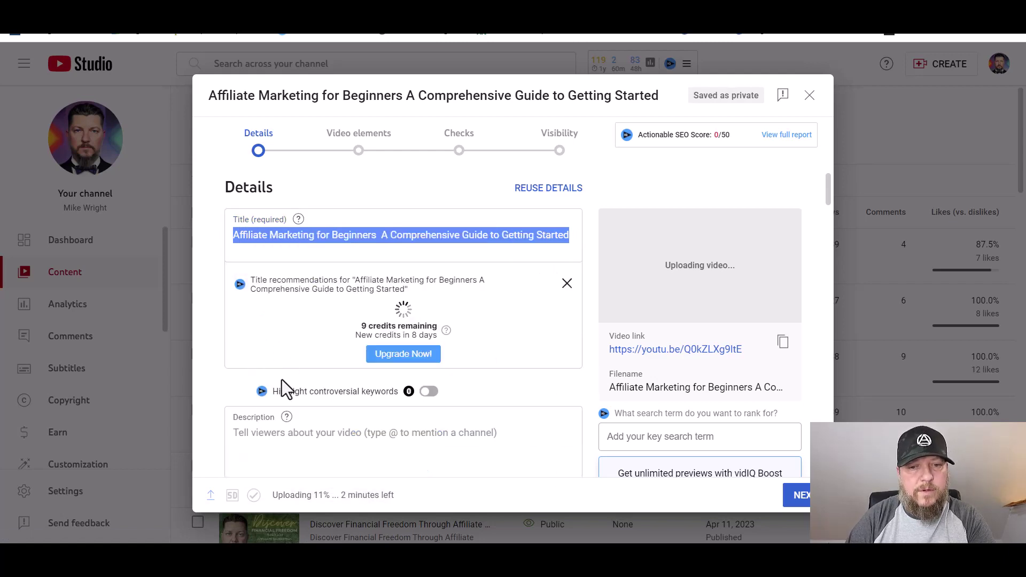
left_click(239, 435)
right_click(239, 436)
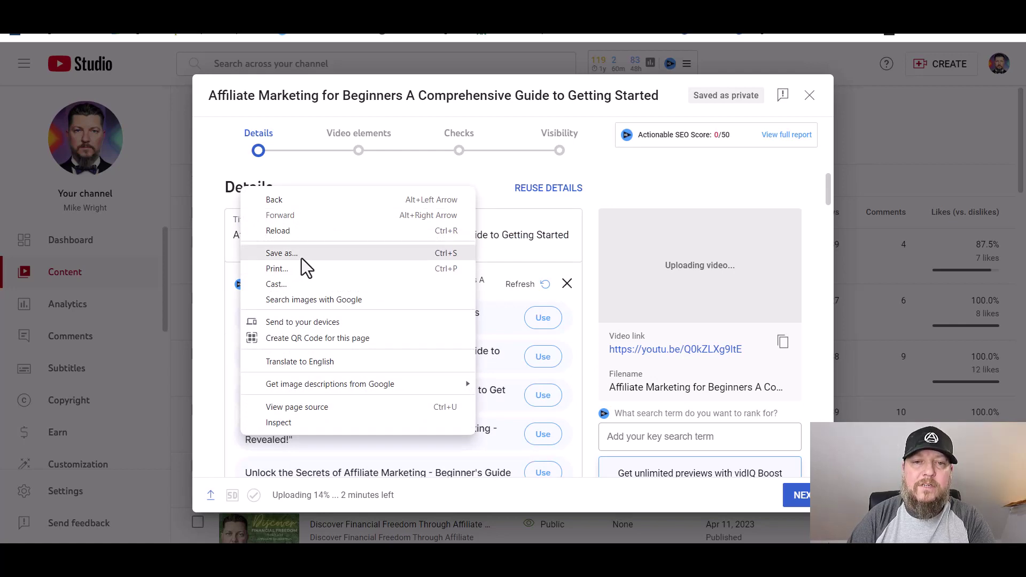
left_click(299, 273)
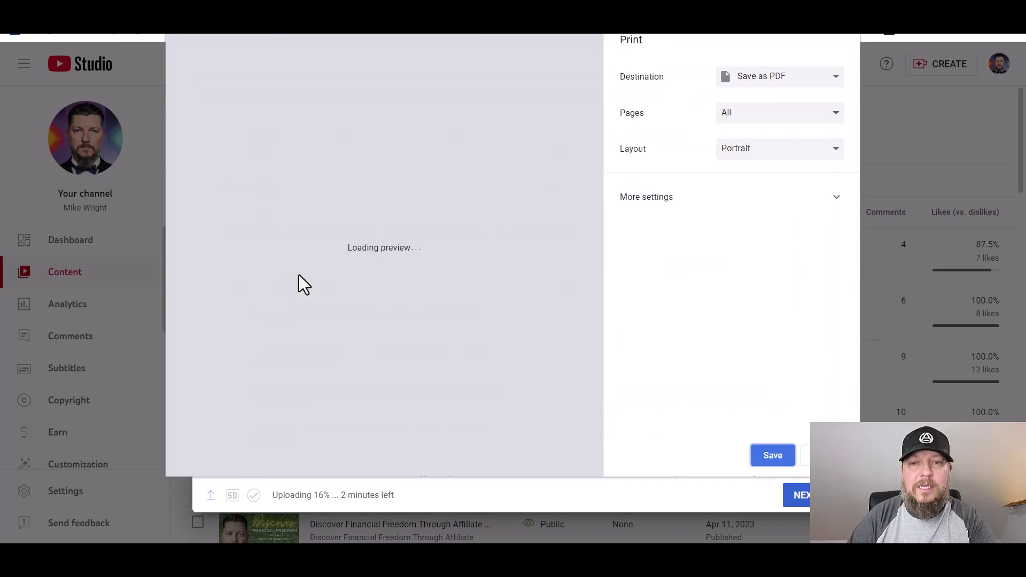
key("Escape")
right_click(303, 234)
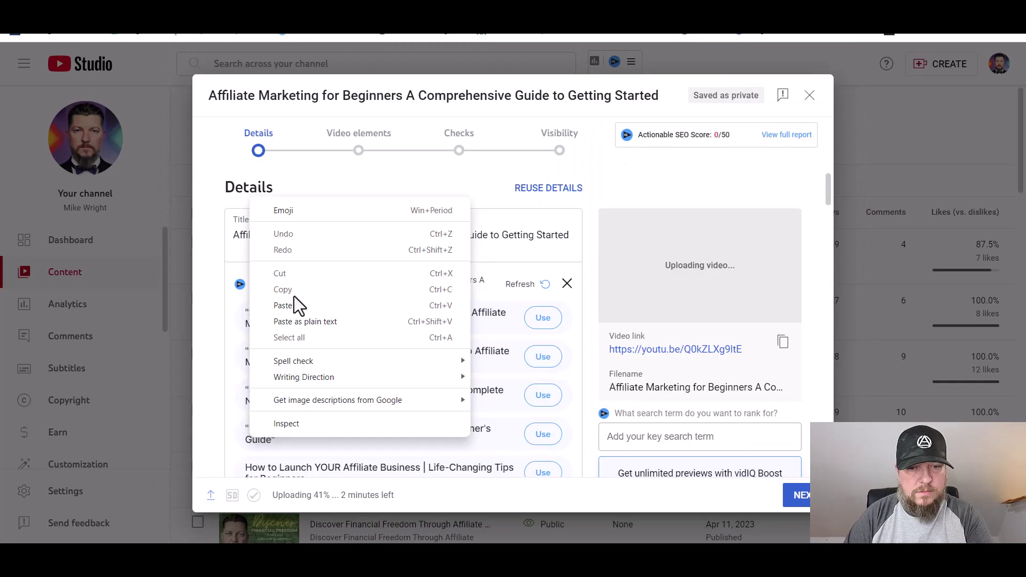
left_click(300, 305)
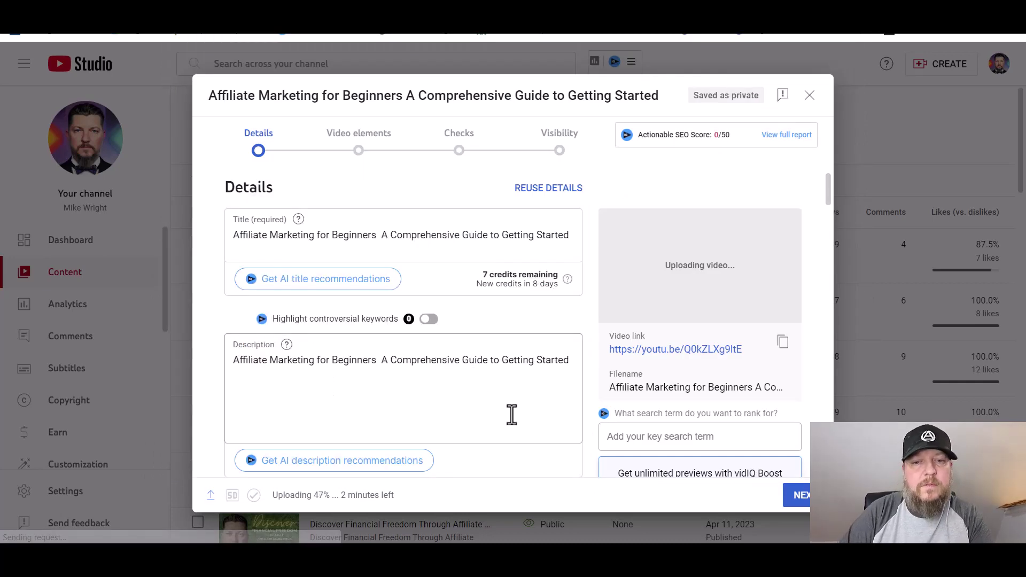
left_click(570, 366)
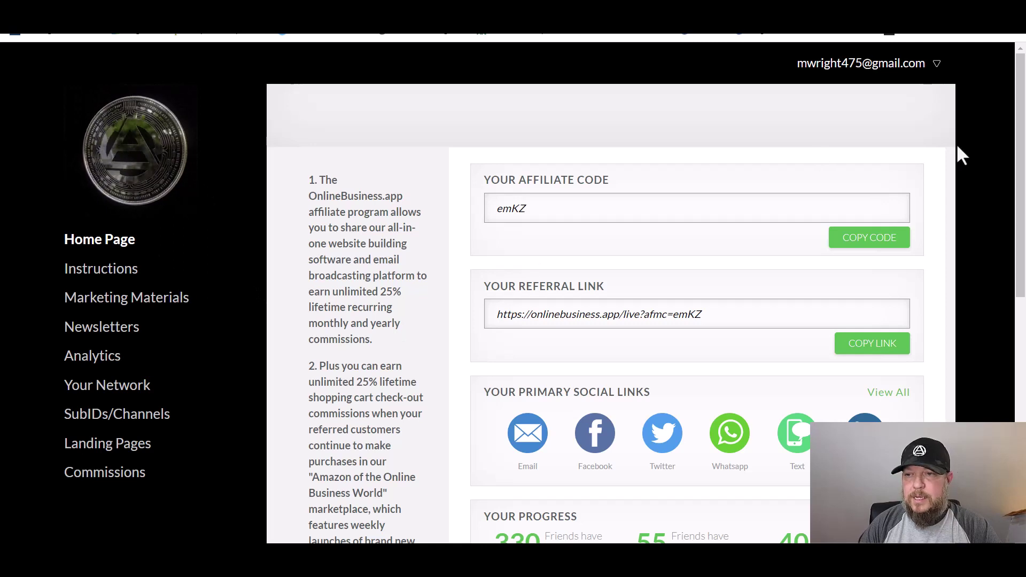
On the OnlineBusiness.app affiliate site's Landing Pages list, copy the "Direct Link To Our Marketplace Like Amazon." text together with its URL.
left_click_drag(1019, 197, 1021, 265)
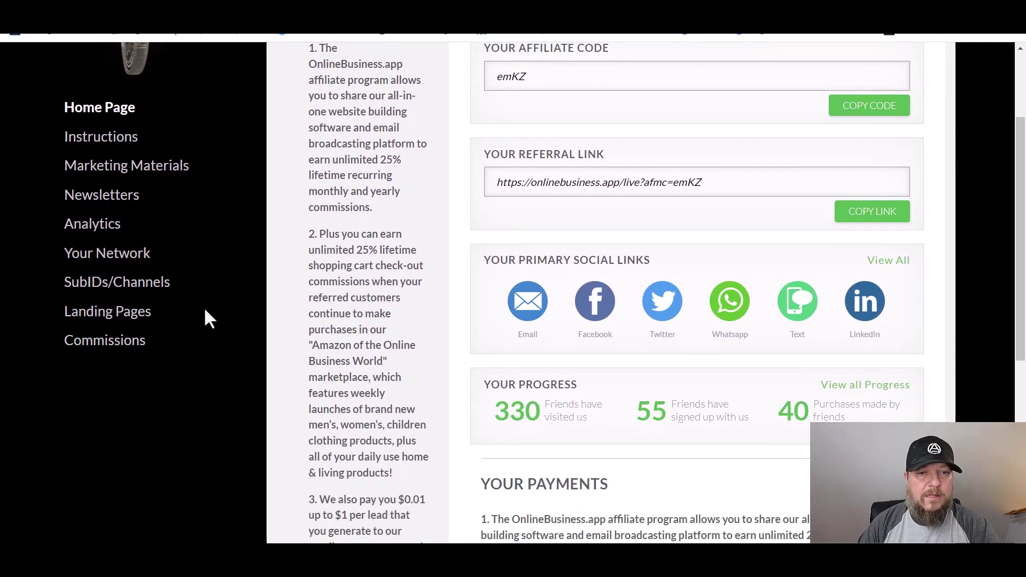
left_click(104, 319)
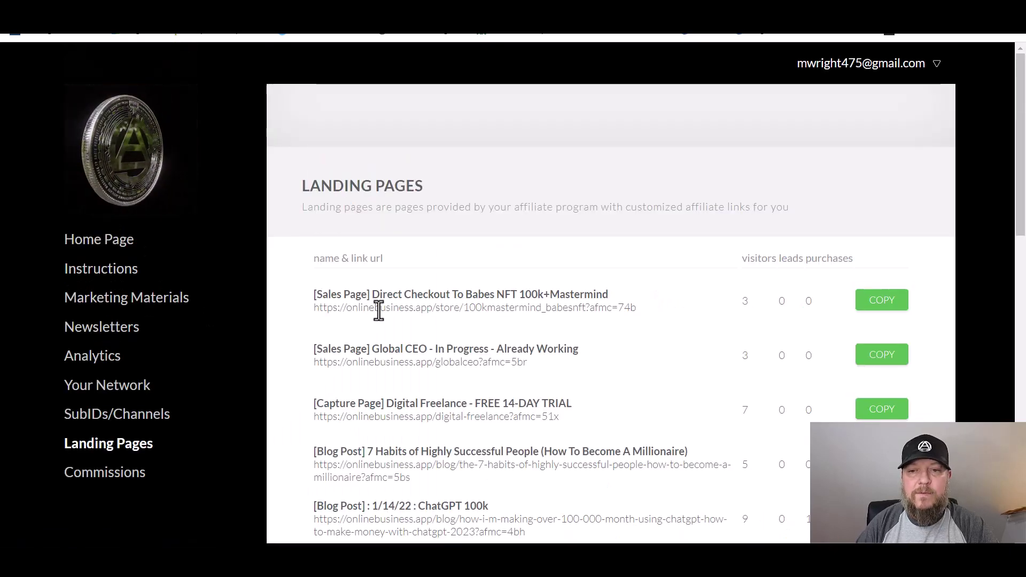
left_click_drag(1020, 219, 1022, 422)
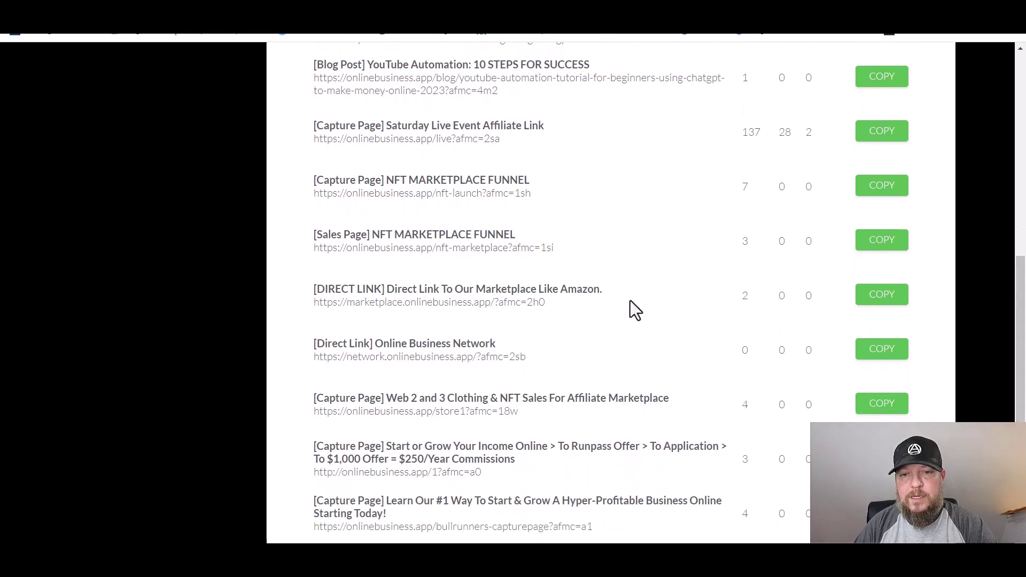
left_click_drag(386, 294, 545, 302)
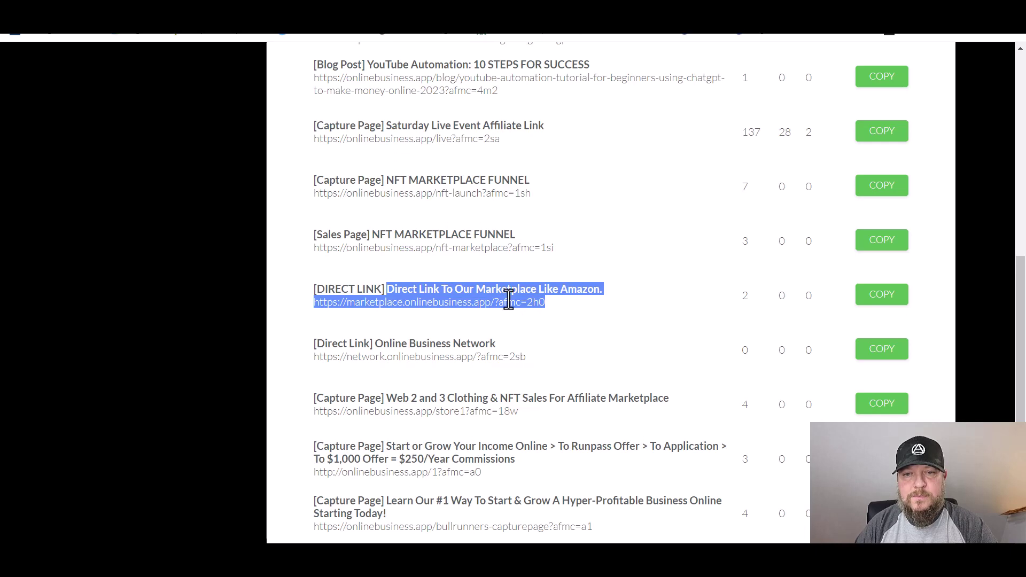
right_click(420, 296)
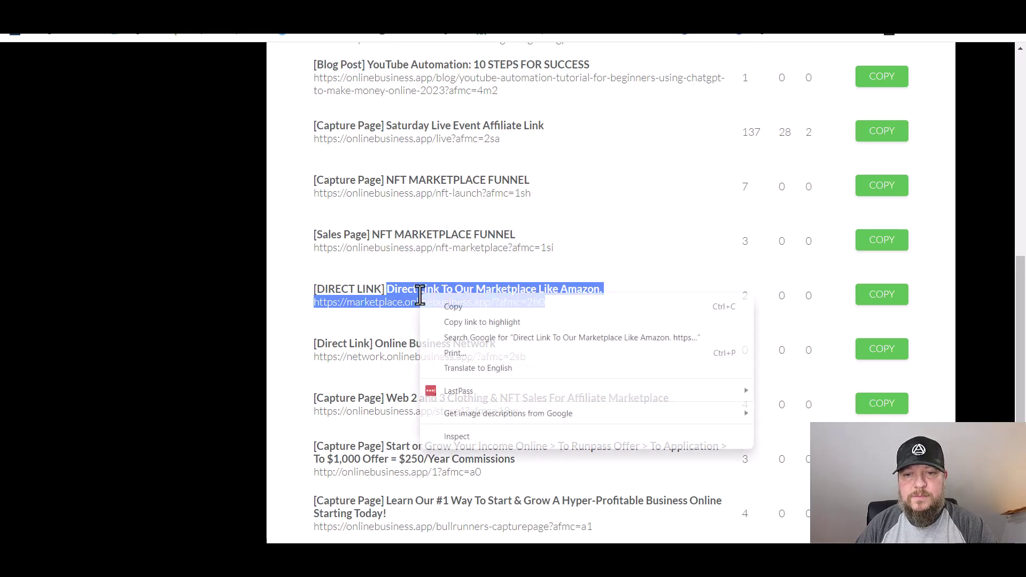
left_click(454, 312)
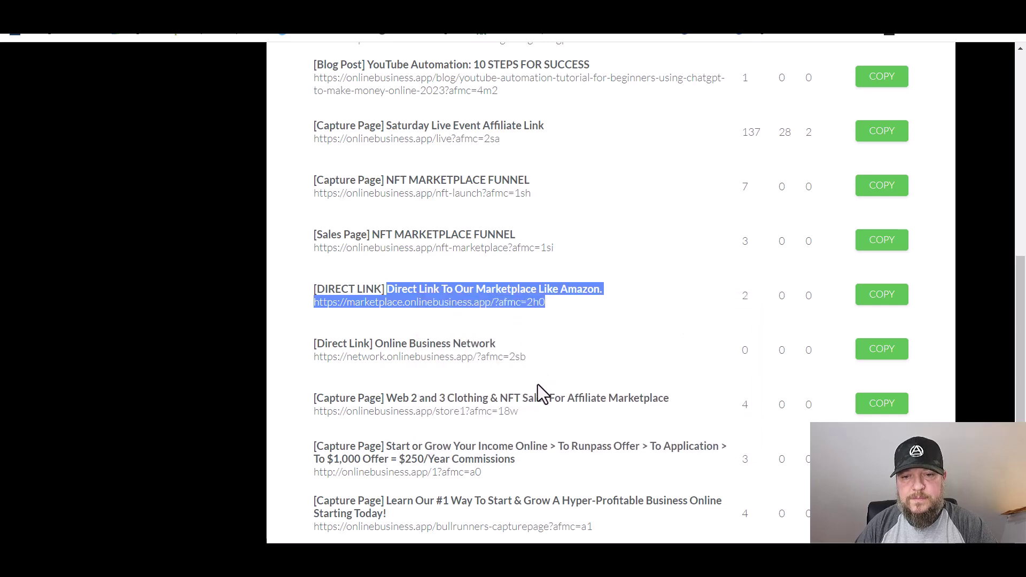
Back in YouTube Studio, paste "Direct Link To Our Marketplace Like Amazon:" and its URL below the description's first line, followed by blank lines.
left_click(588, 7)
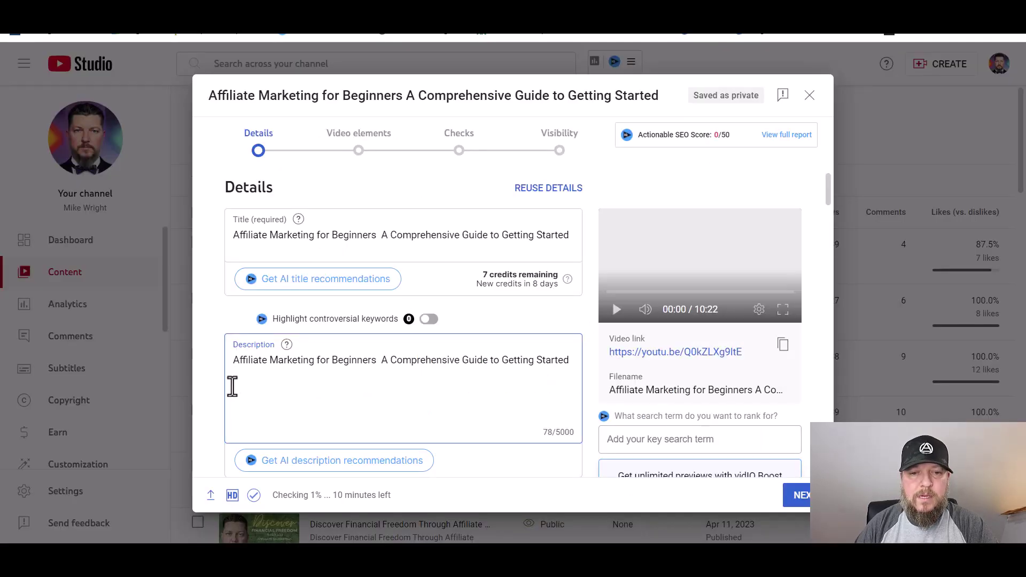
right_click(232, 387)
left_click(232, 393)
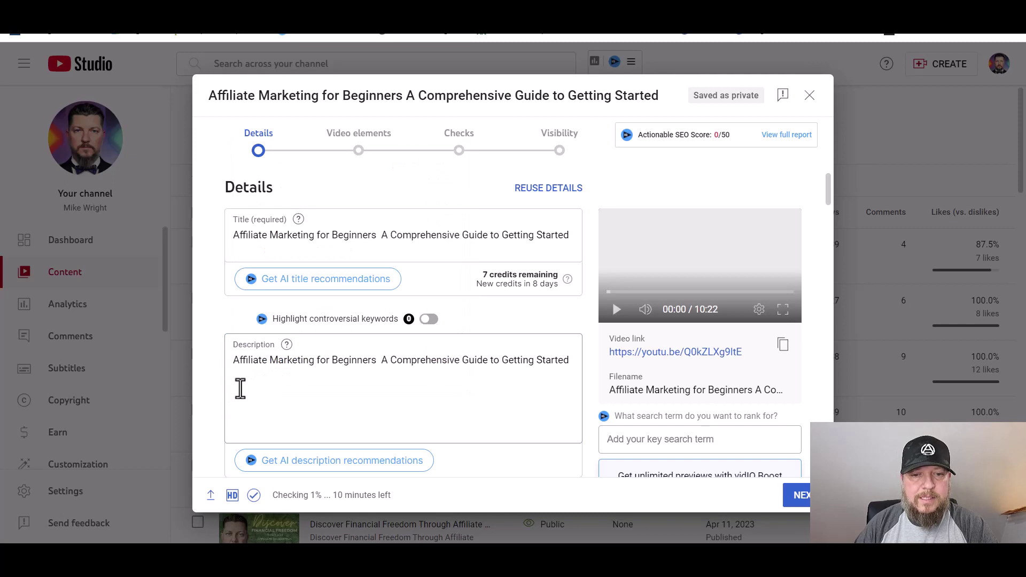
left_click(239, 389)
right_click(239, 389)
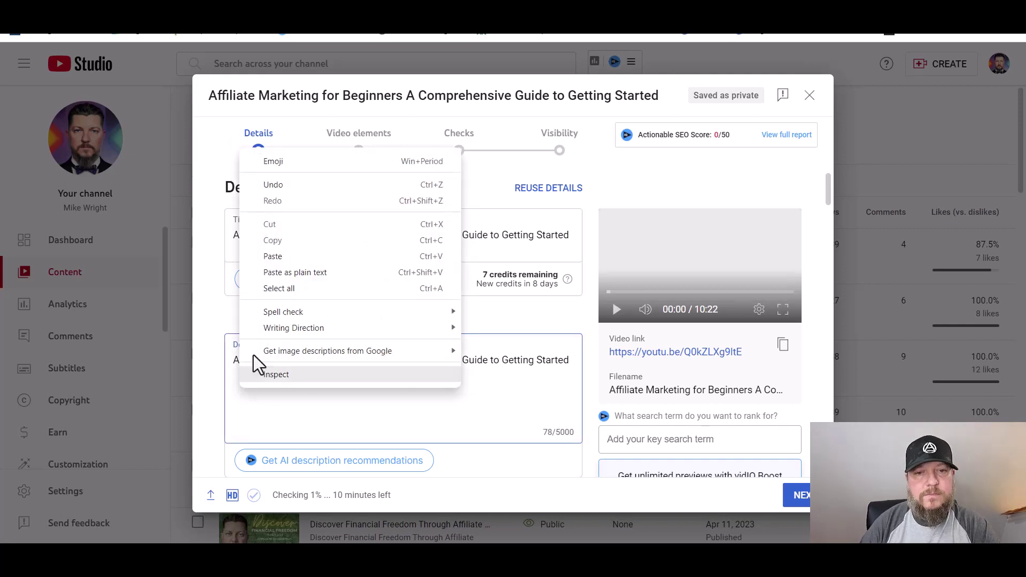
left_click(280, 259)
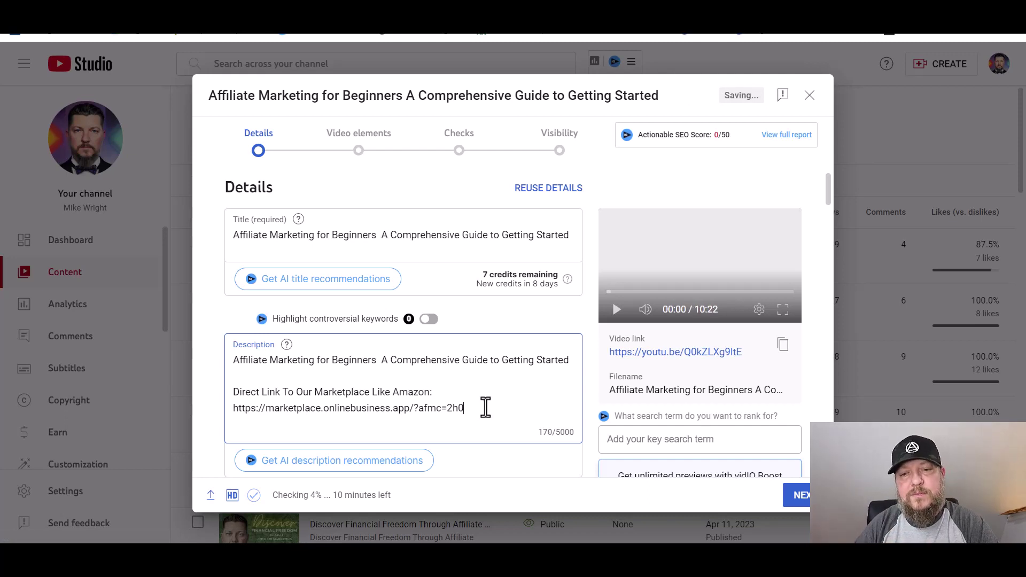
key("Return")
key("Return")
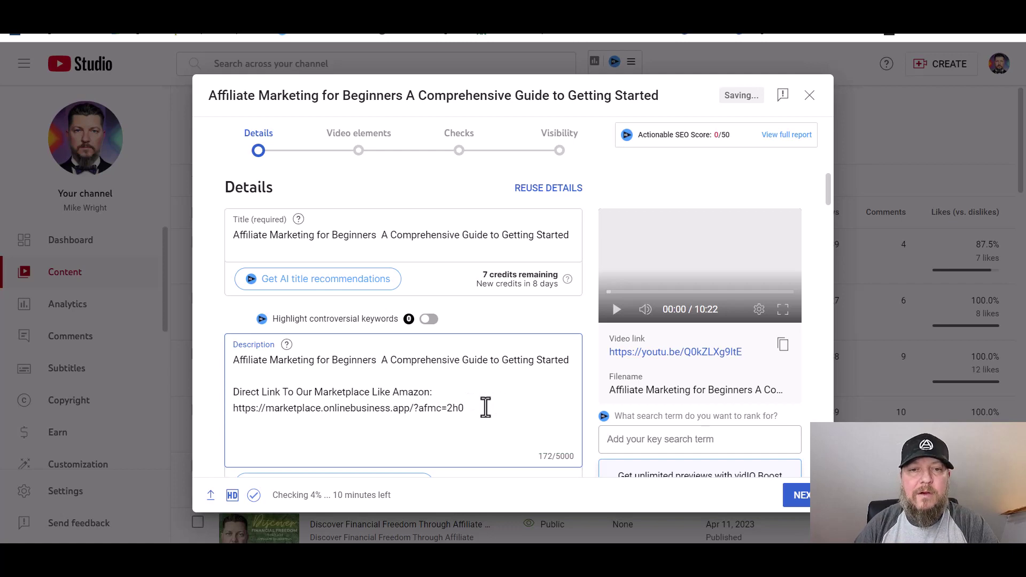
Switch to ChatGPT and look through the affiliate marketing guide in the Affiliate Marketing Guide chat.
left_click(717, 188)
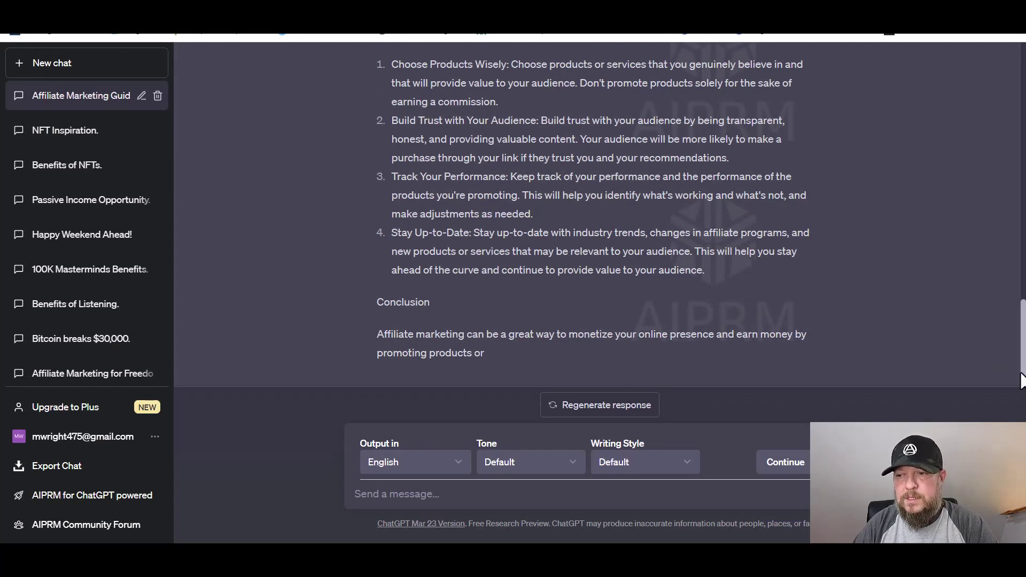
scroll(1002, 299, "up", 15)
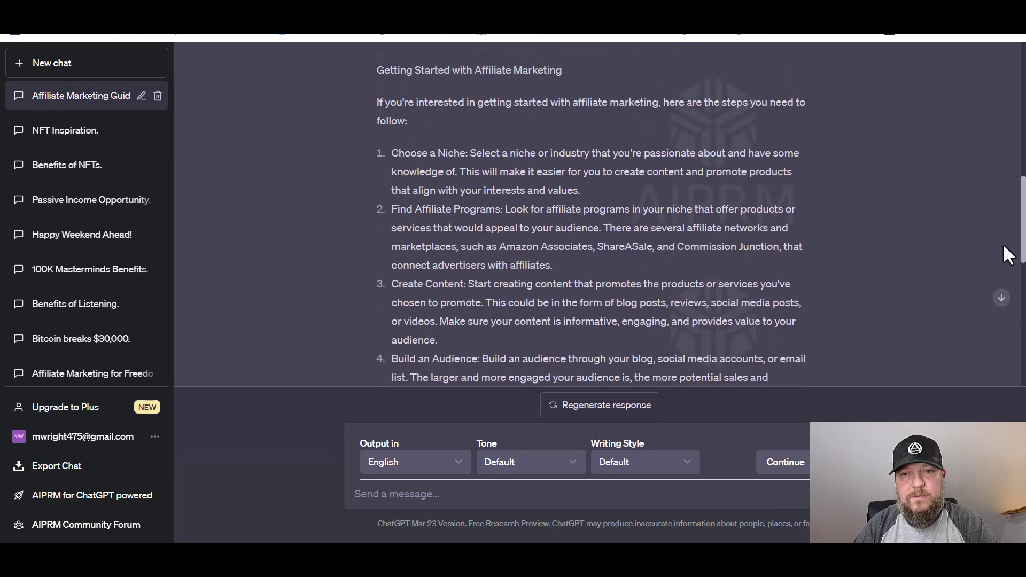
scroll(1003, 231, "up", 1)
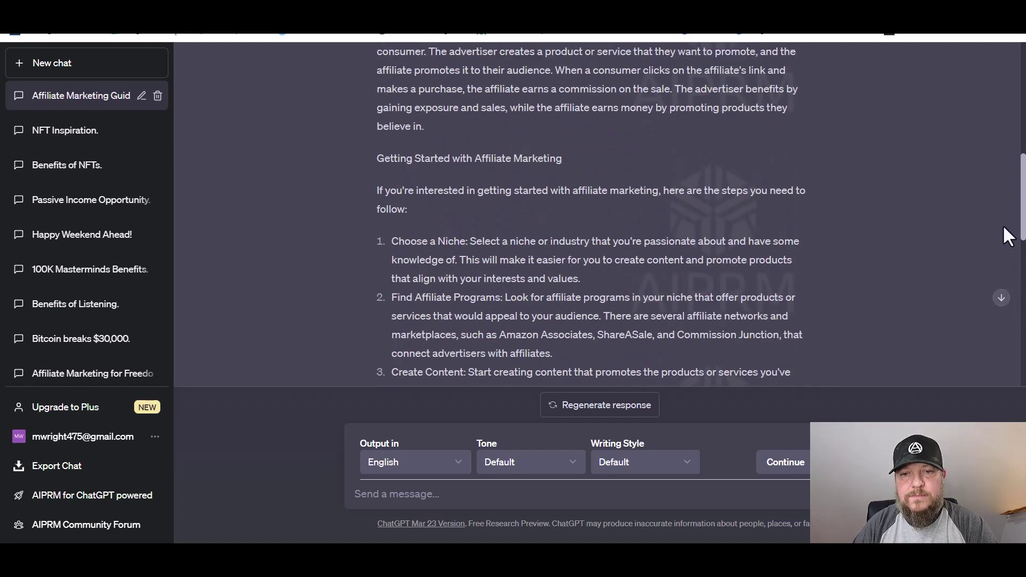
scroll(1003, 228, "up", 4)
scroll(1010, 320, "down", 15)
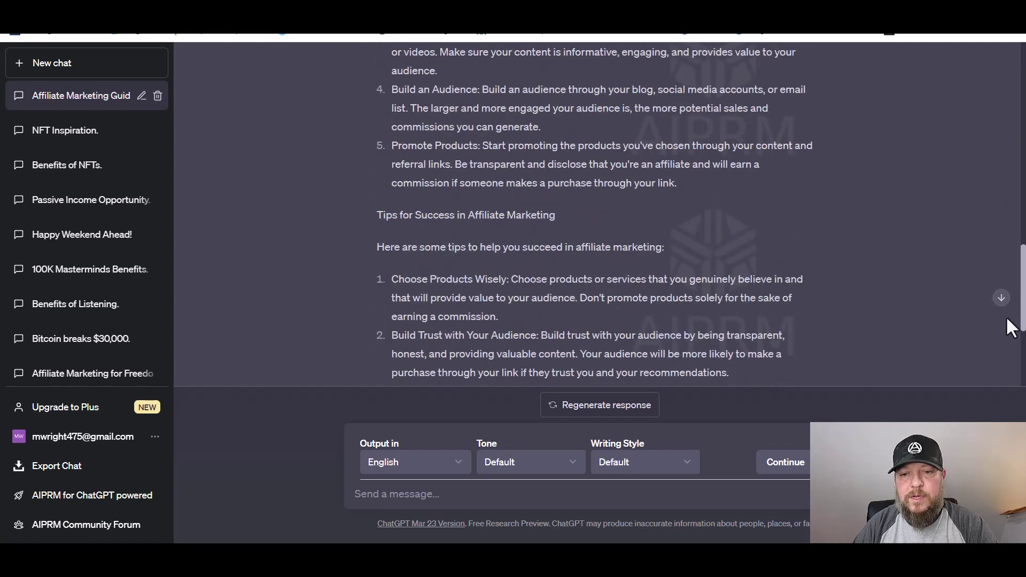
Send the prompt "Write me a video Description with SEO words in it to help higher on youtube using the above information".
left_click(436, 495)
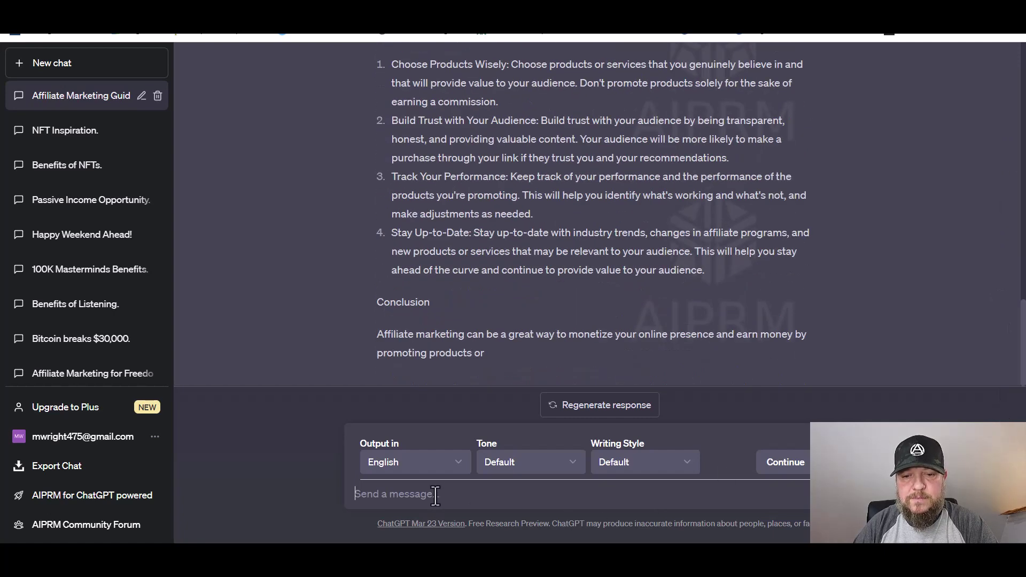
type("Write ")
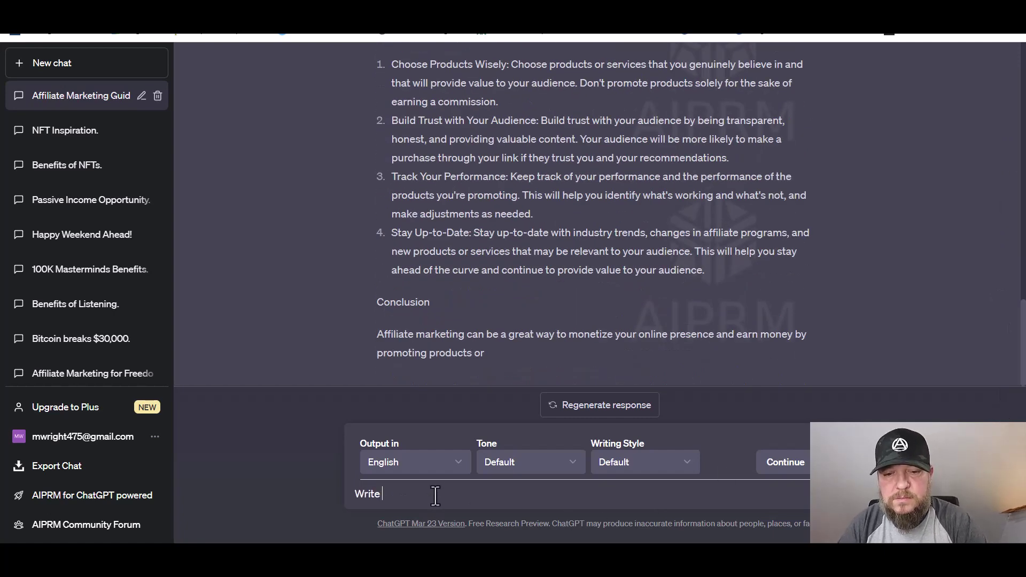
type("me a vi")
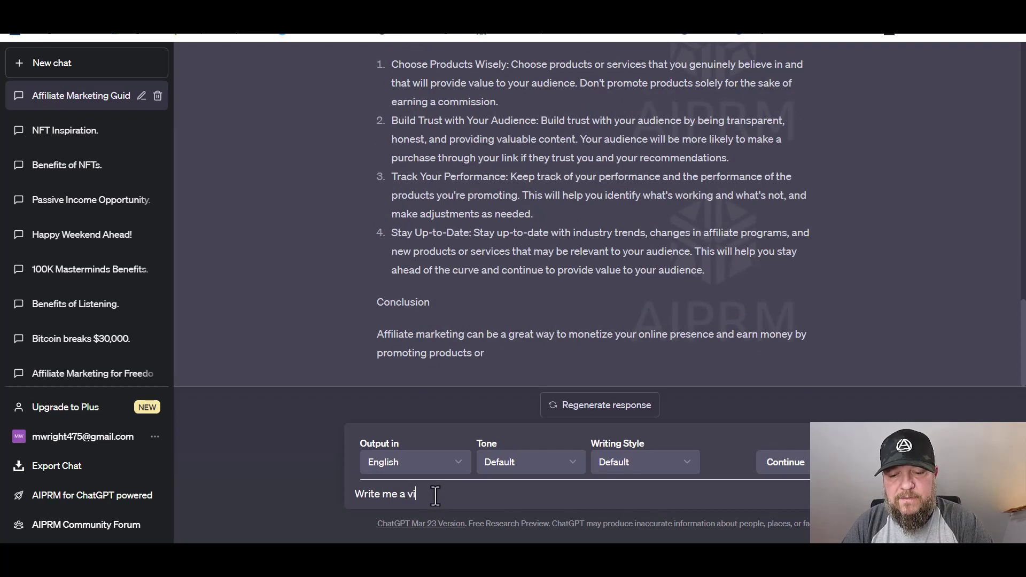
type("deo Desc")
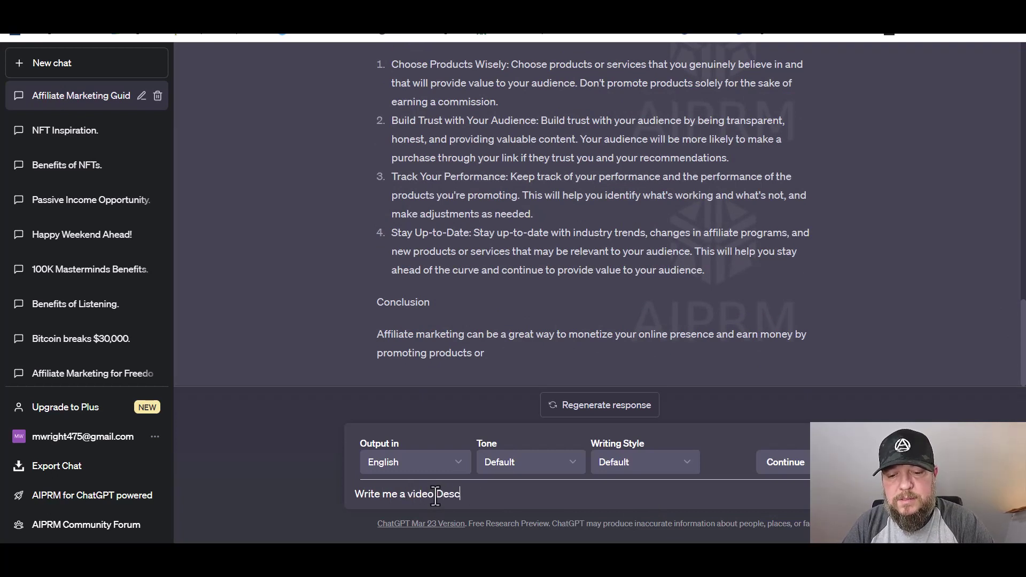
type("ription")
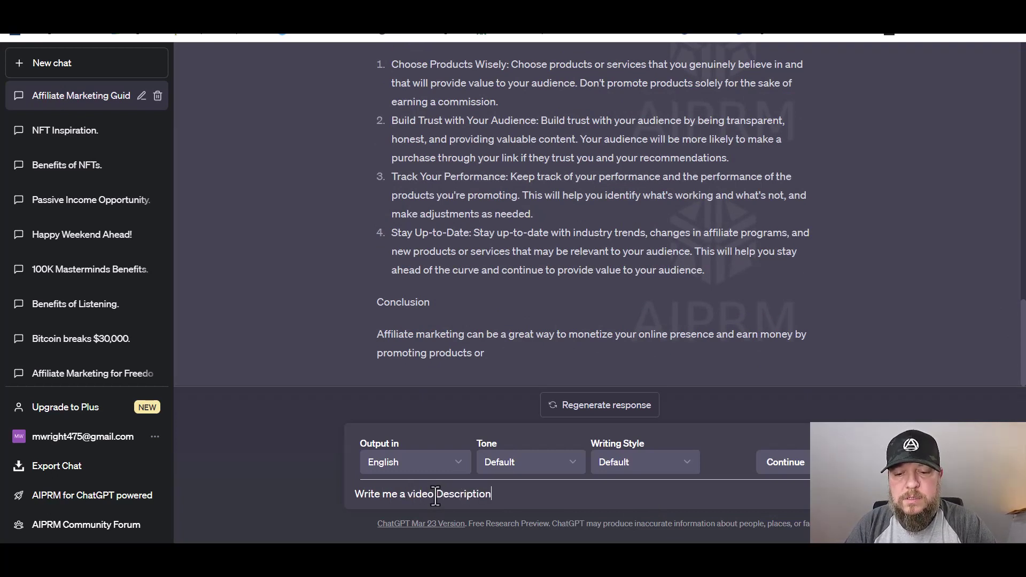
type(" with ")
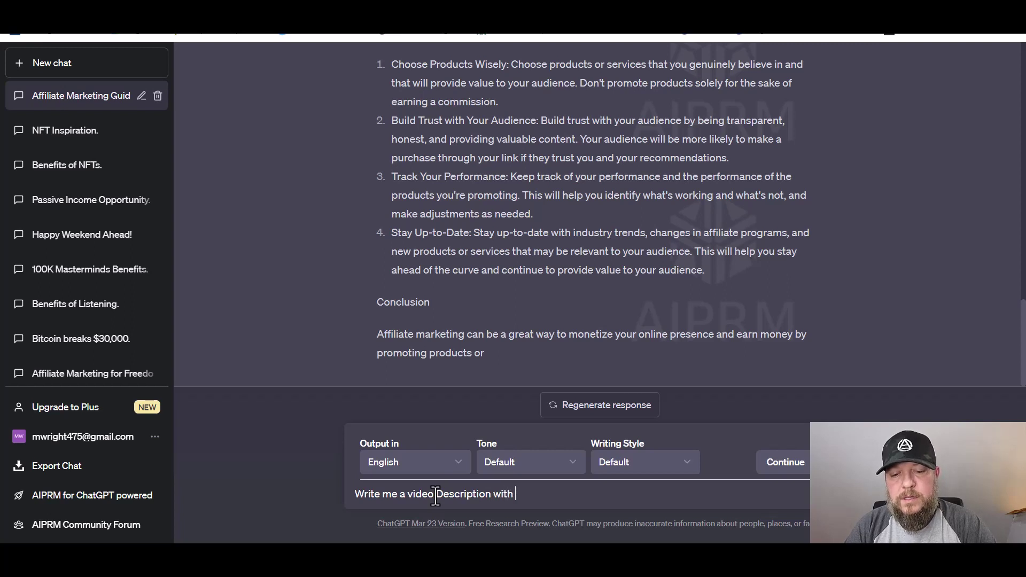
type("SEO ")
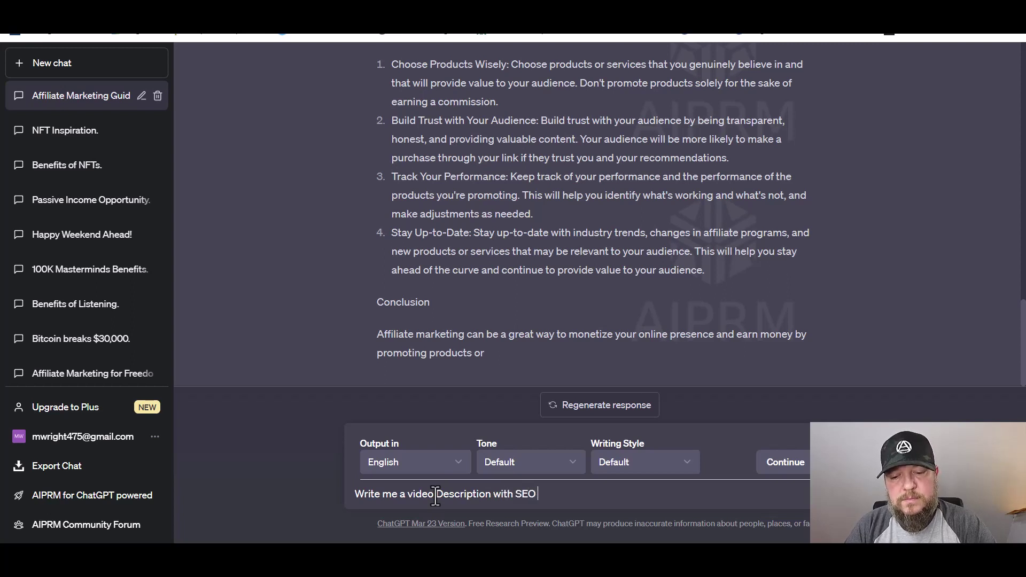
type("words")
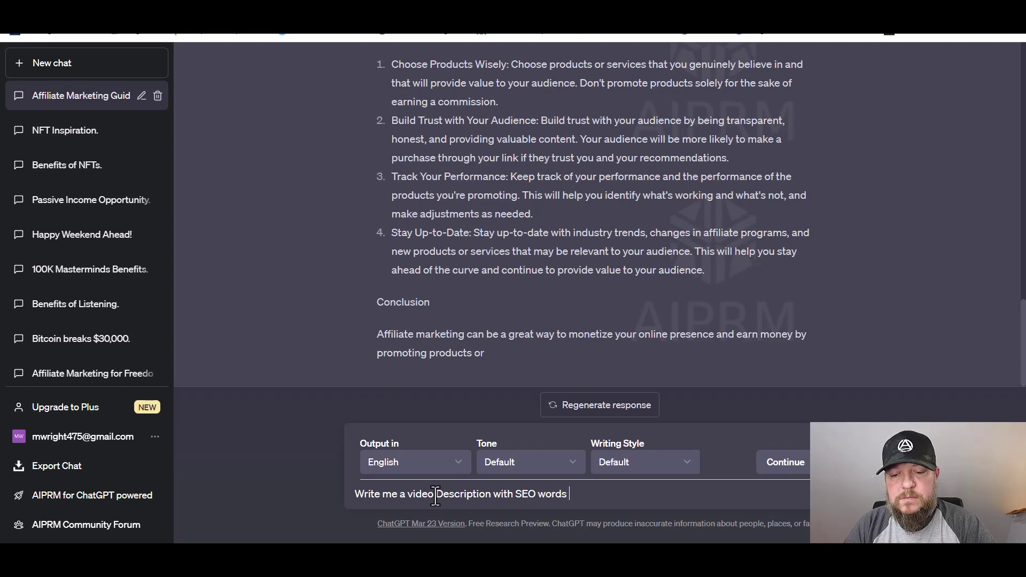
type(" in it to help ")
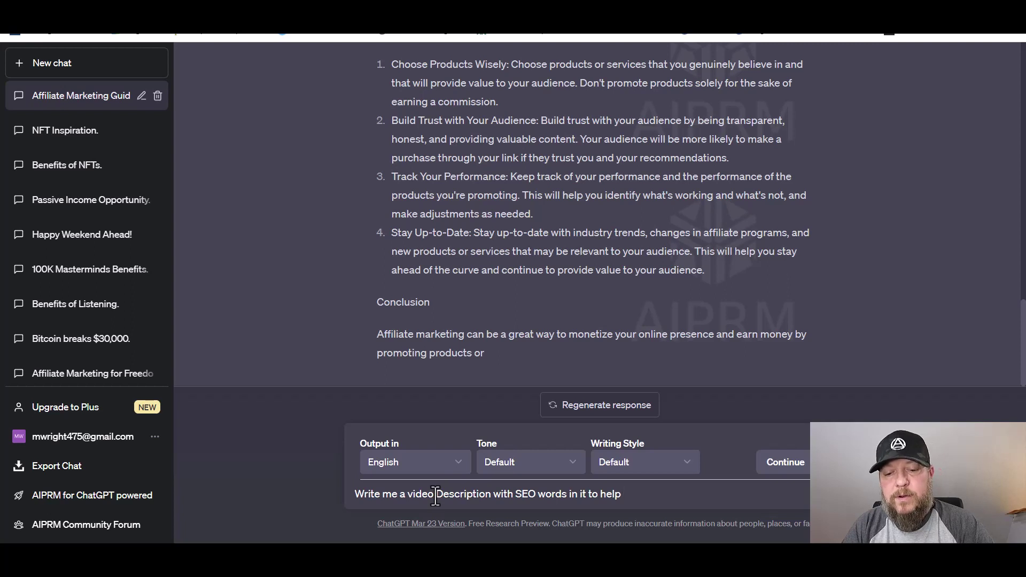
type("higher")
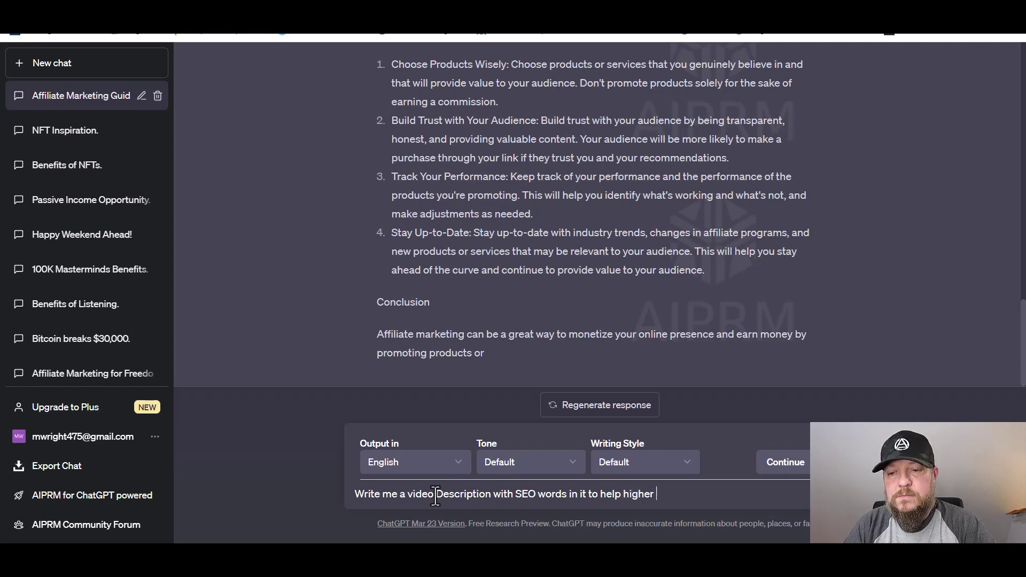
type(" o")
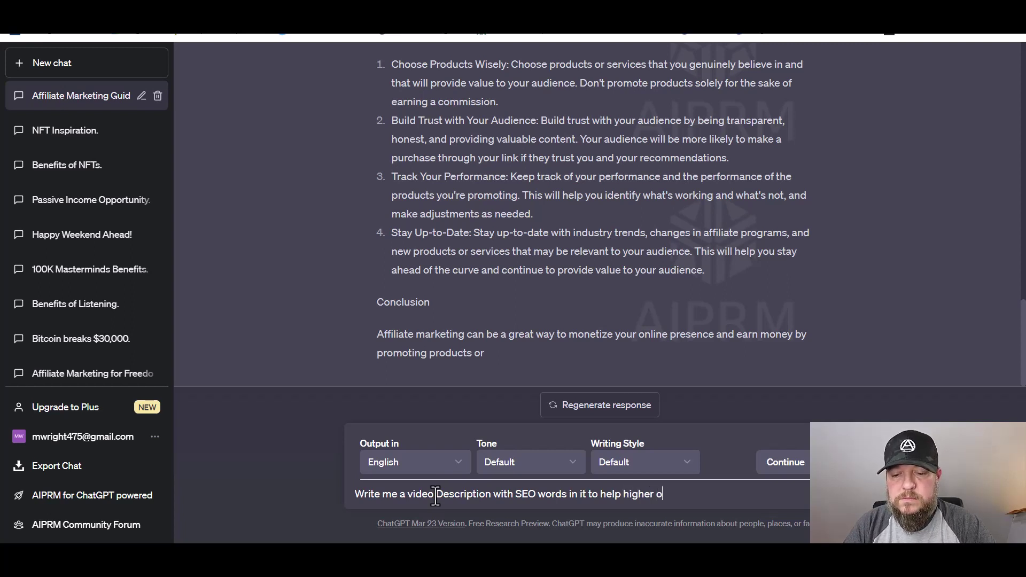
type("n yout")
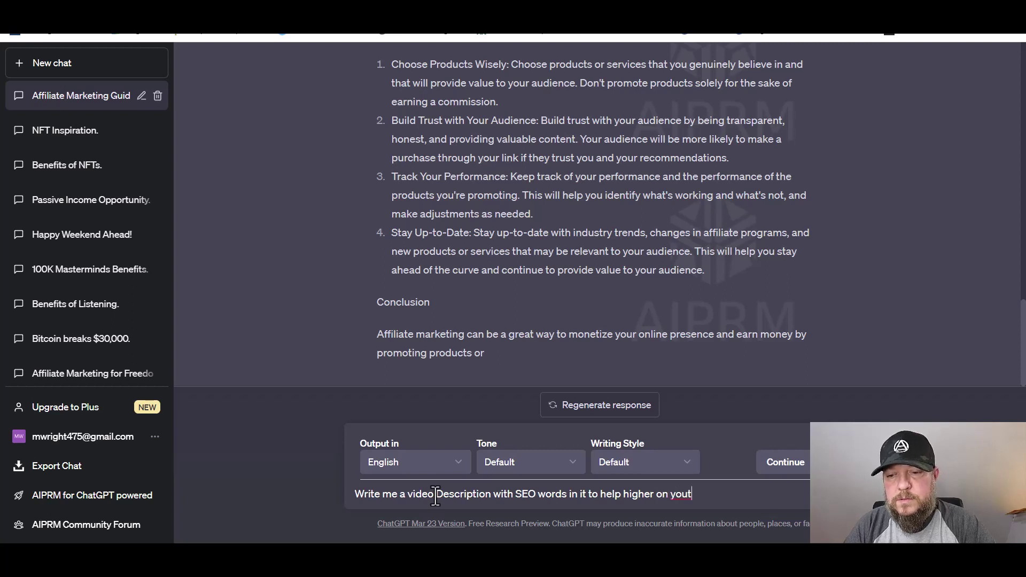
type("ube")
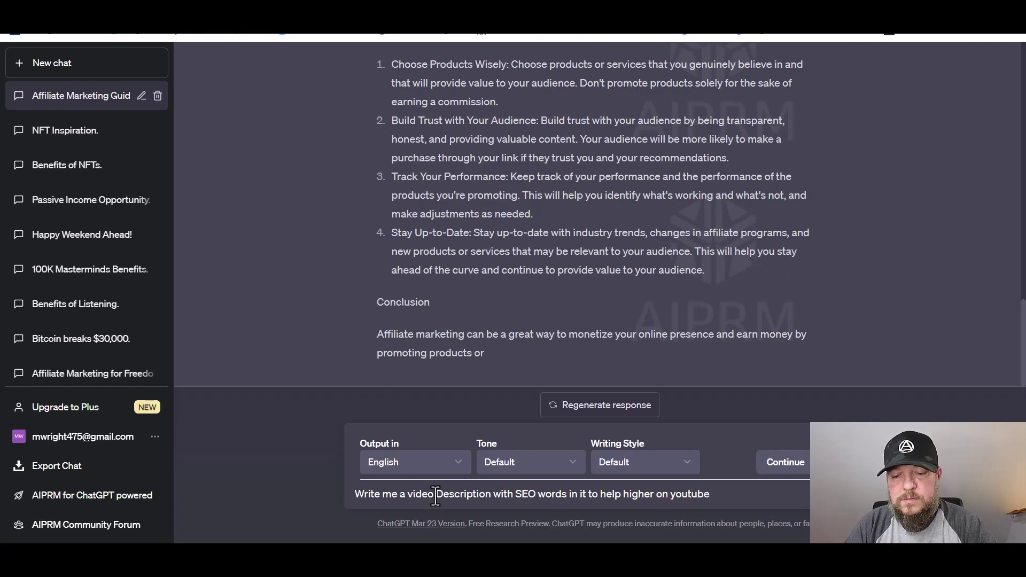
type(" using the")
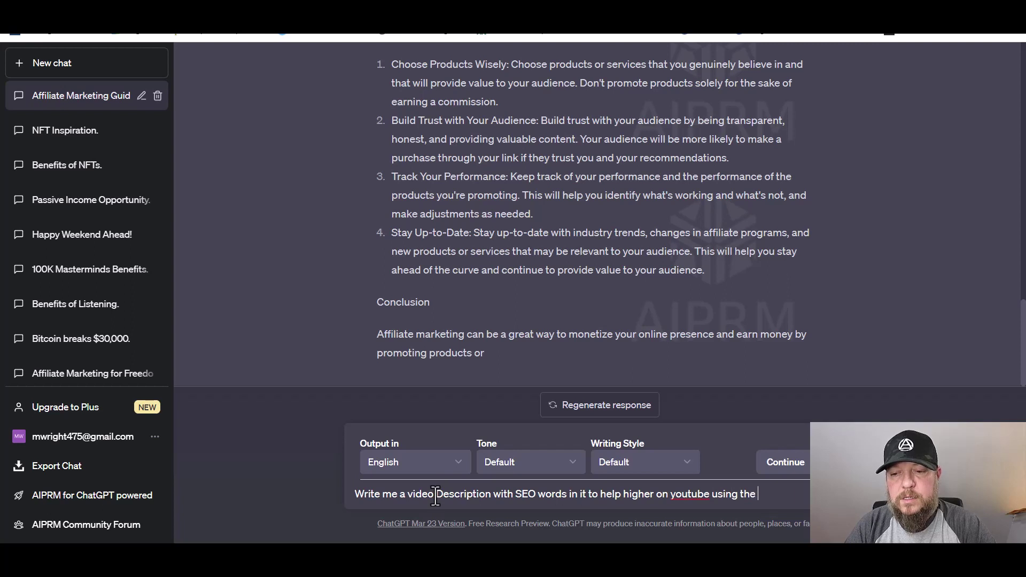
type(" above")
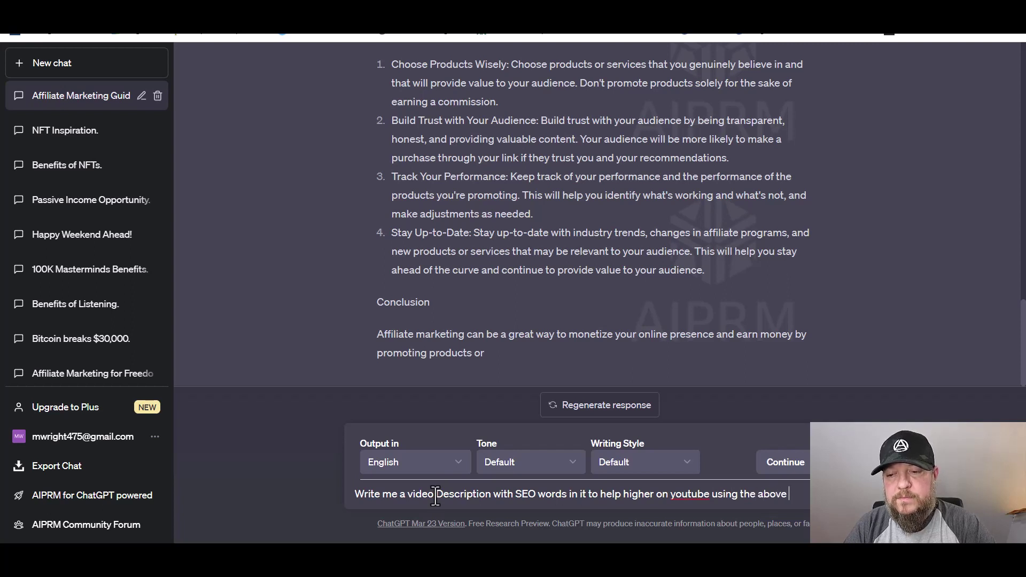
type(" inf")
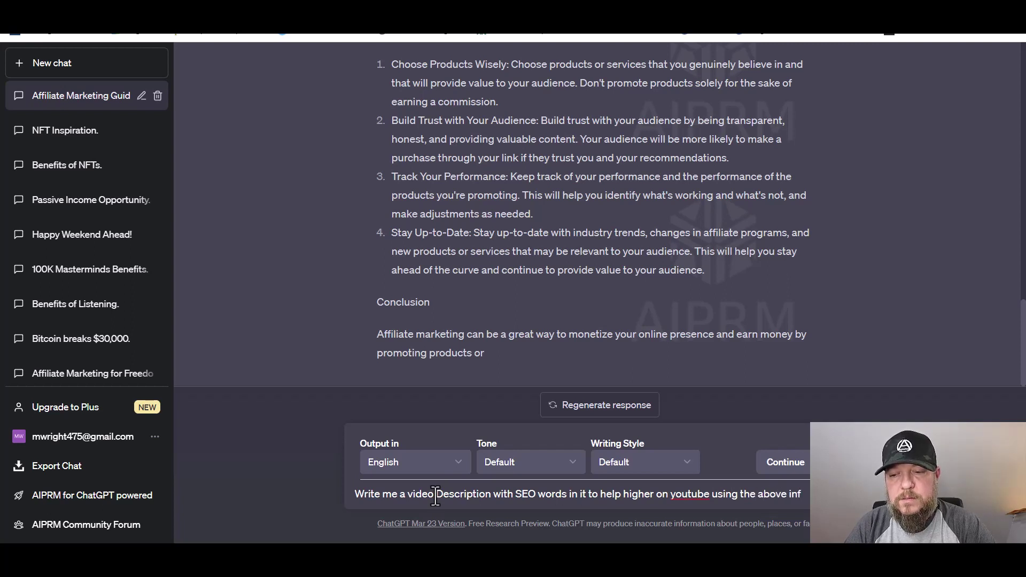
type("o")
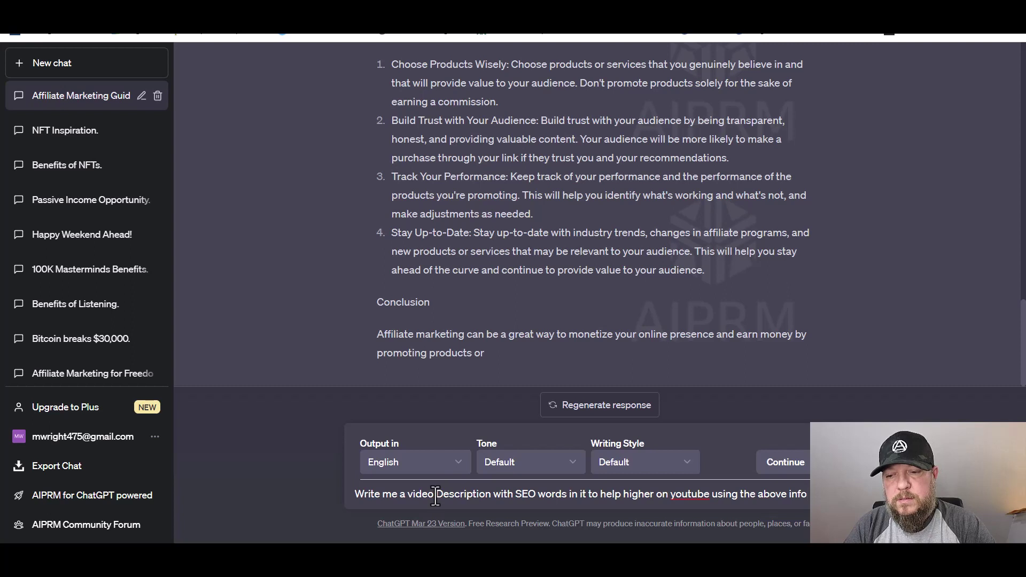
type("rmation")
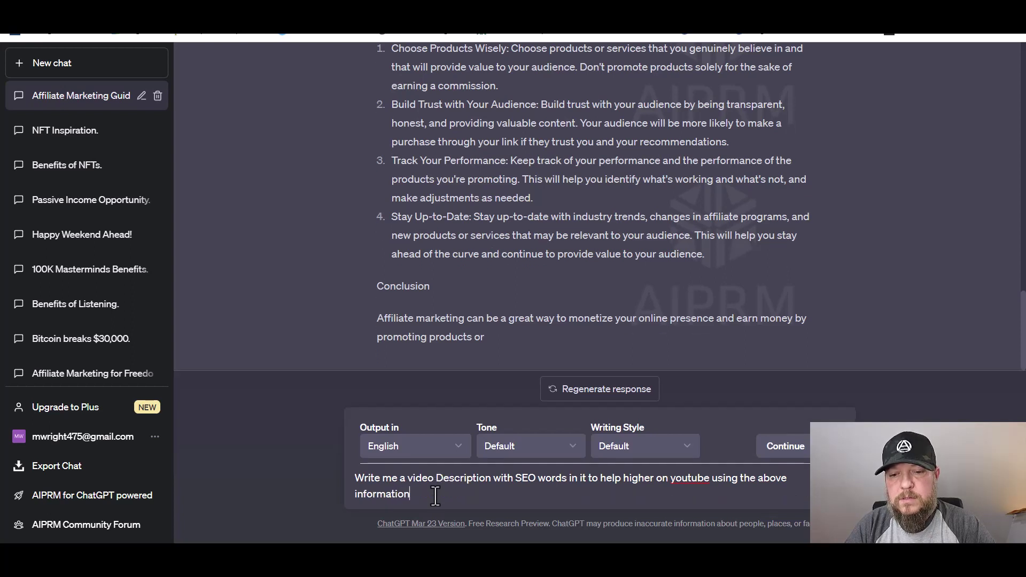
key("Return")
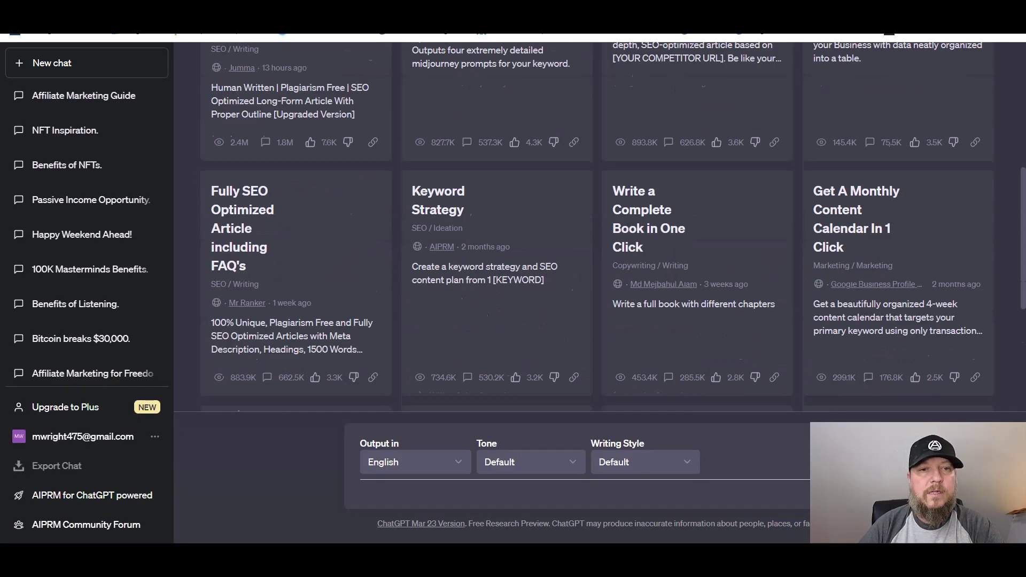
Reopen the Affiliate Marketing Guide chat and begin a new message with "Write me a youtube video description".
scroll(619, 282, "down", 5)
left_click(69, 96)
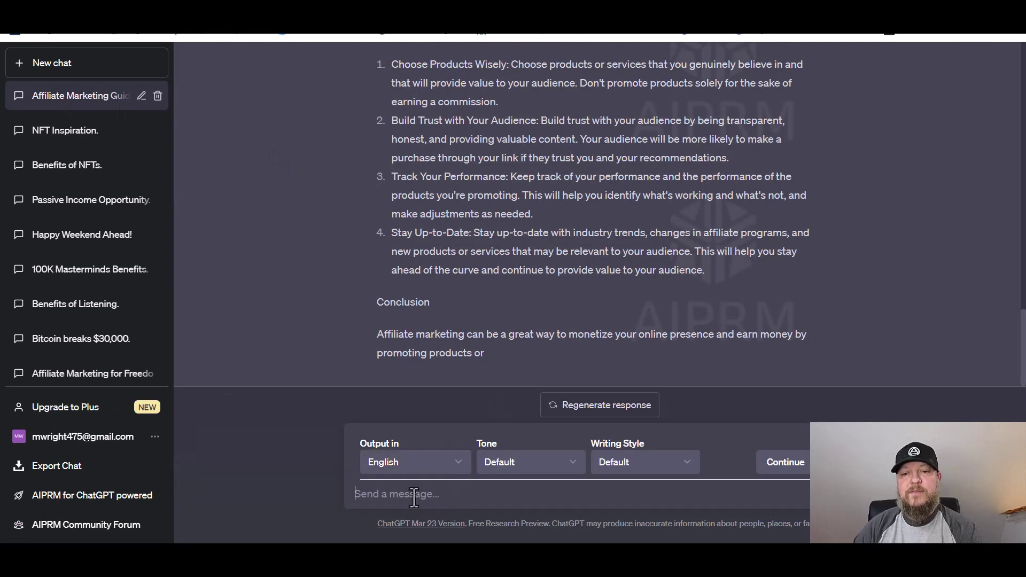
type("Write ")
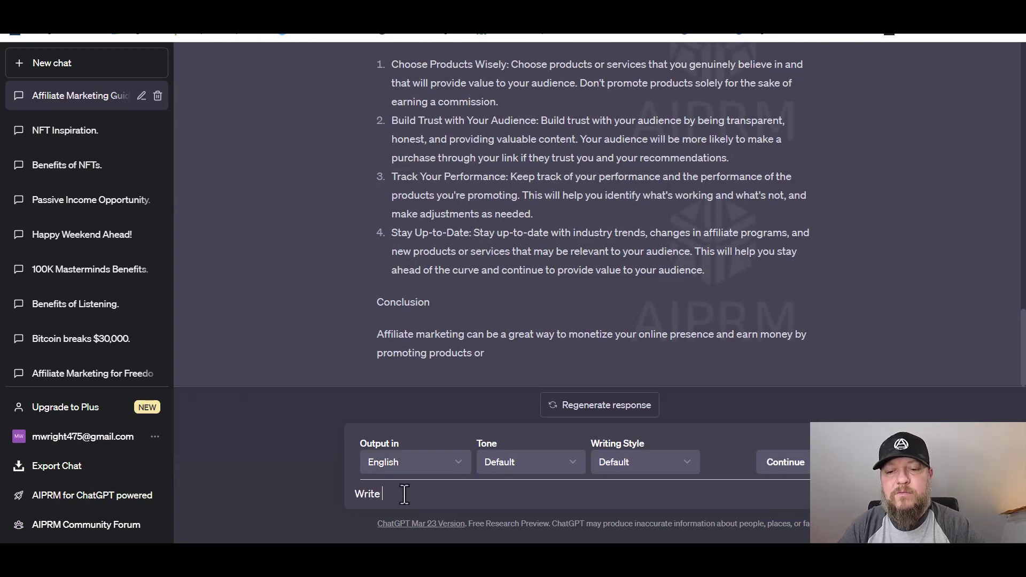
type("me a")
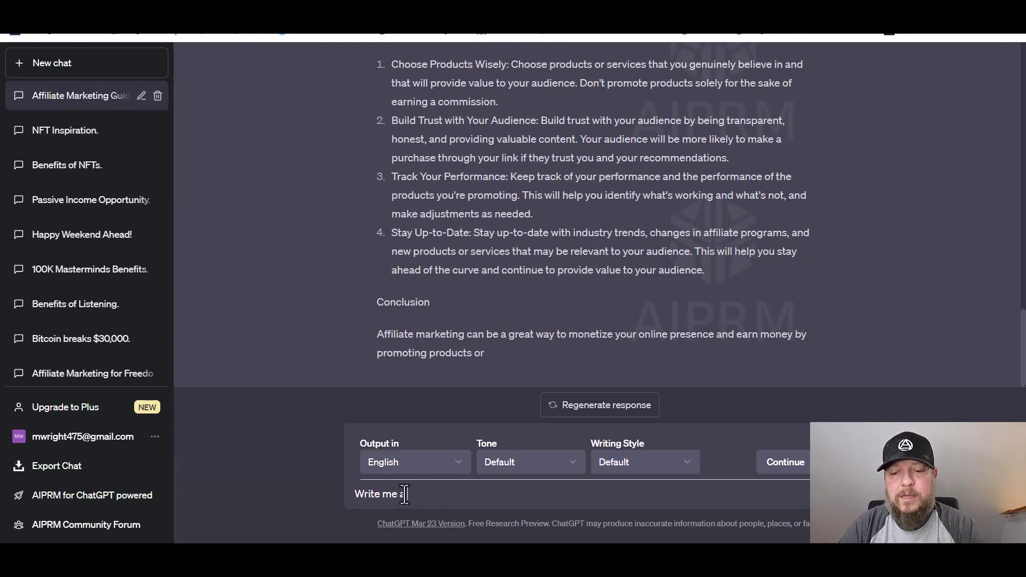
type(" youtube v")
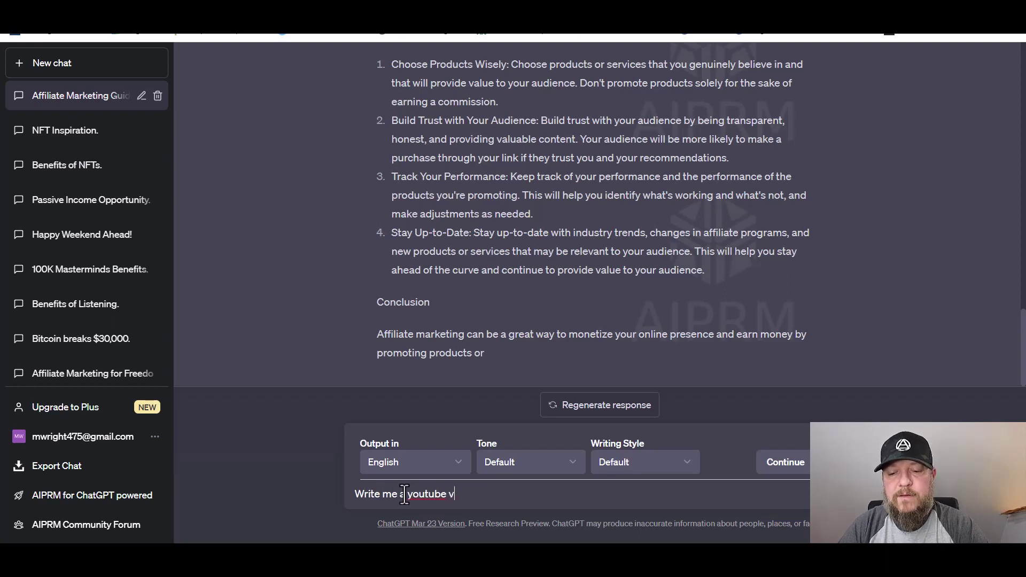
type("ideo")
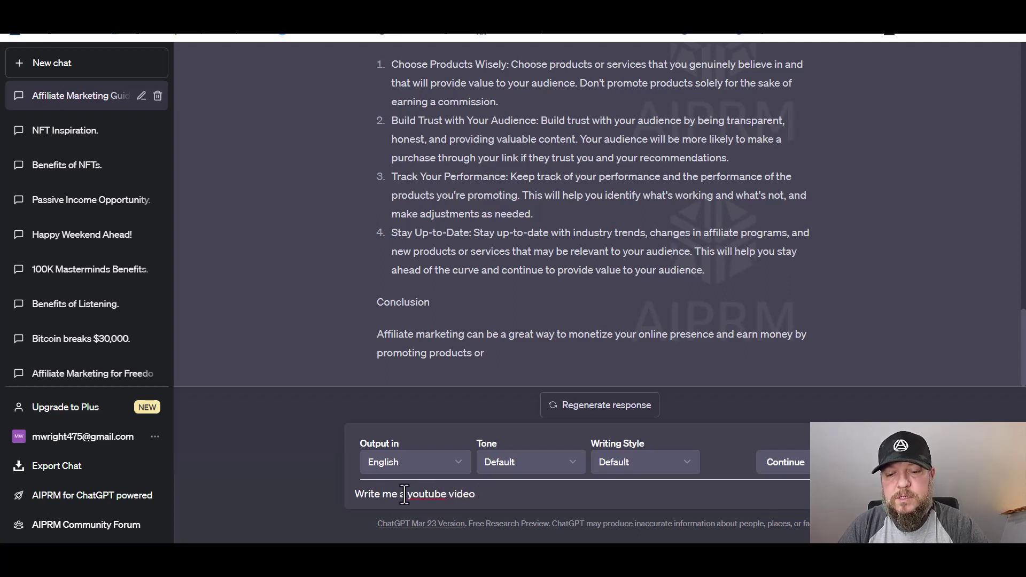
type(" descr")
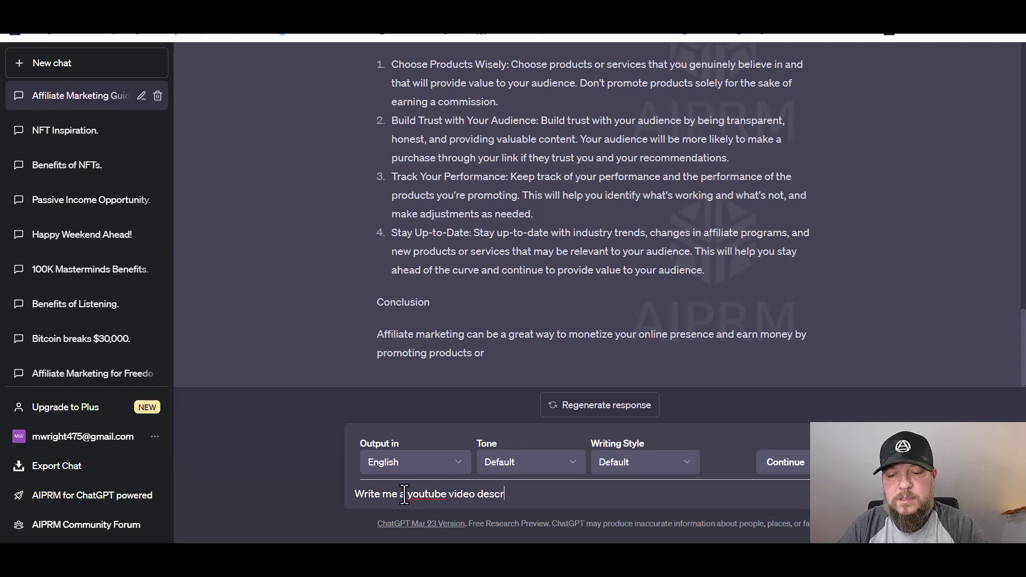
type("iption")
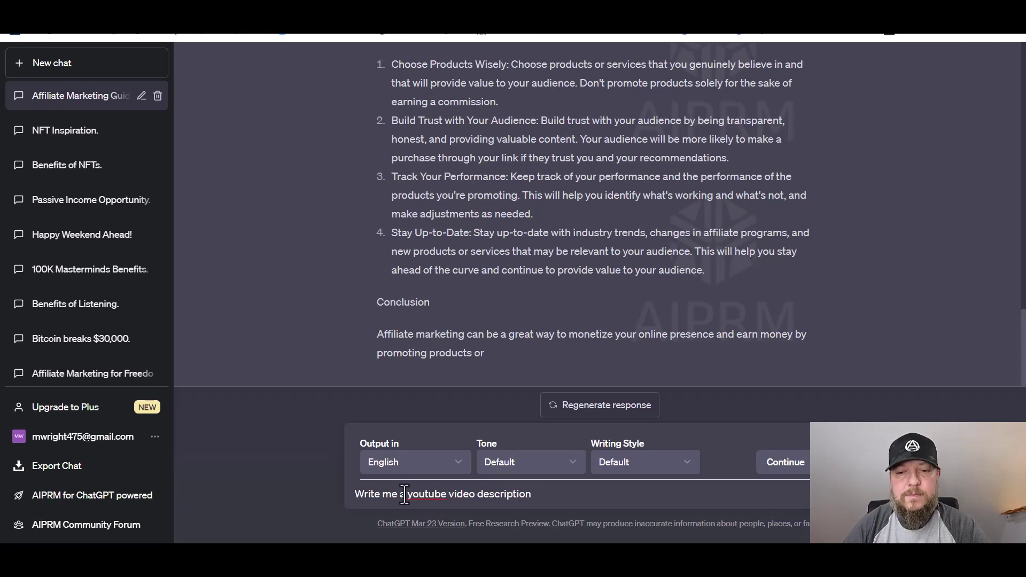
Remove the word "youtube" from the drafted ChatGPT message and continue it after "description".
key("BackSpace")
key("BackSpace")
key("BackSpace")
key("BackSpace")
key("BackSpace")
key("BackSpace")
key("BackSpace")
key("BackSpace")
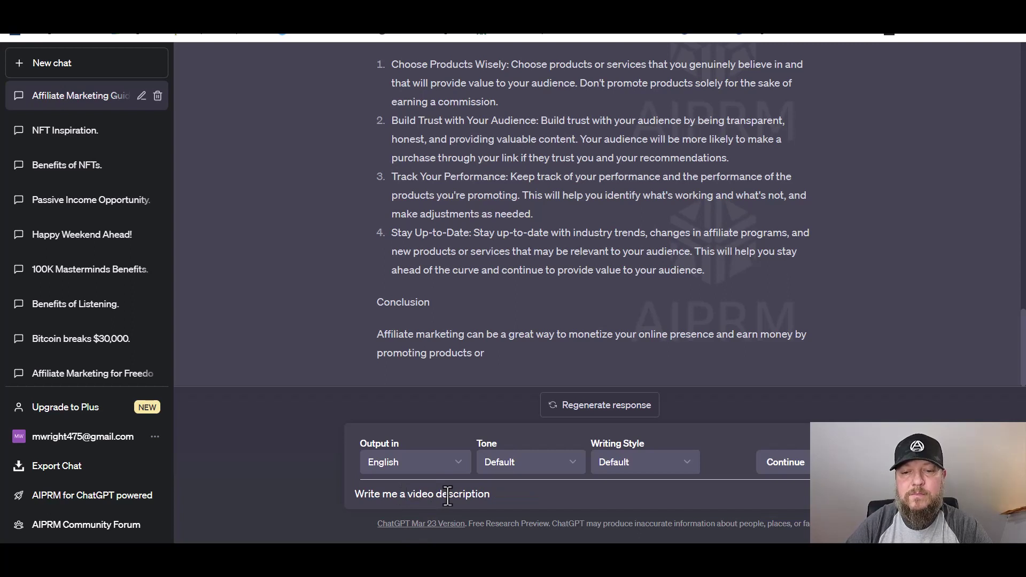
left_click(515, 497)
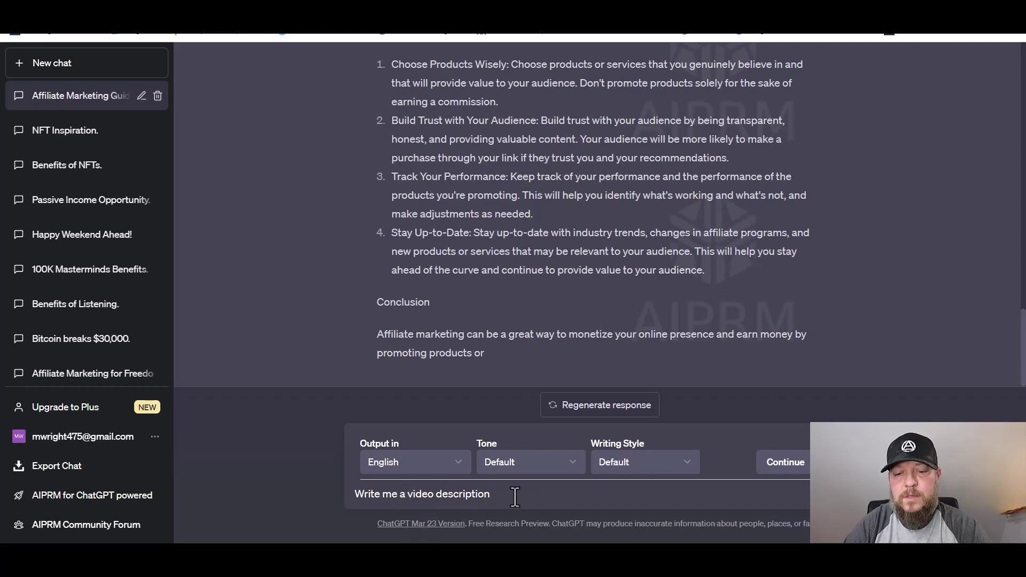
Complete and send the prompt "Write me a video description with SEO words to help rank higher on Youtube using the above information".
type("with SEO")
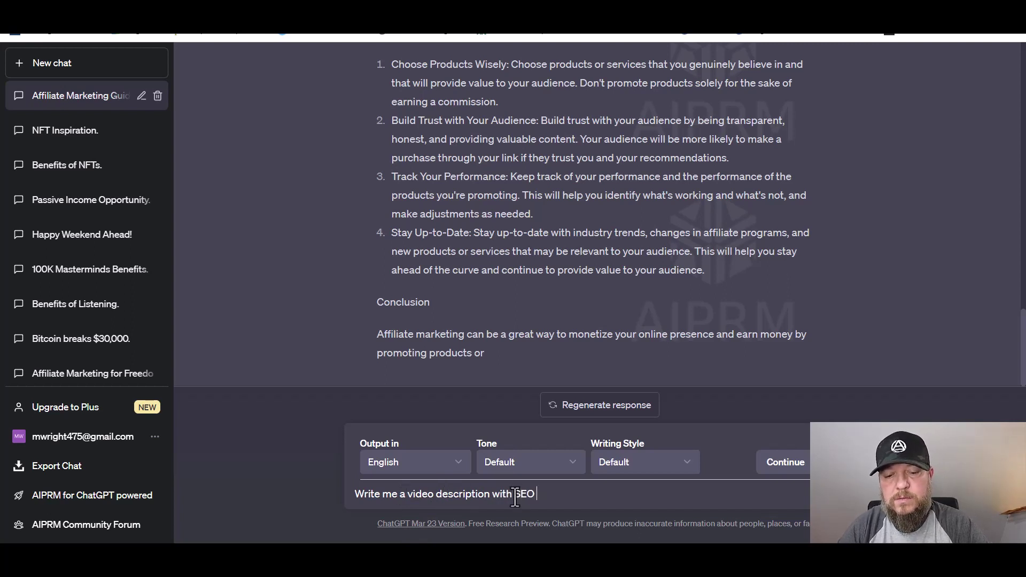
type(" words")
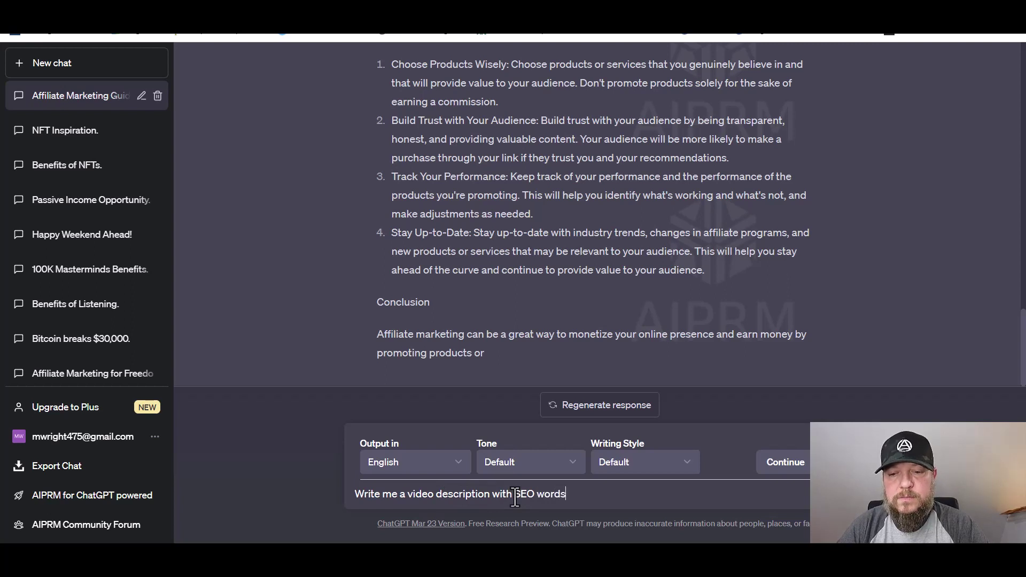
type(" to help ")
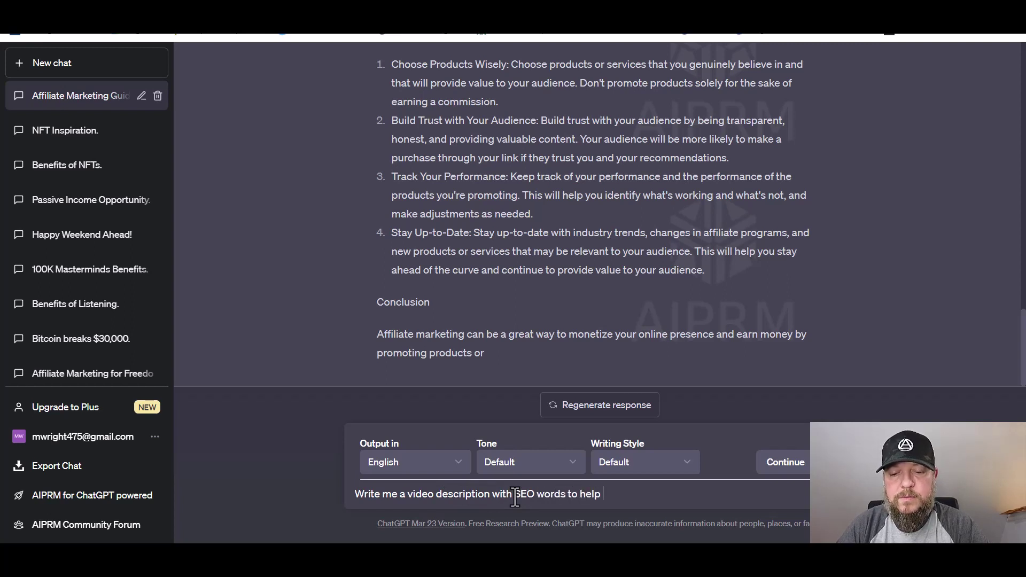
type("rank highe")
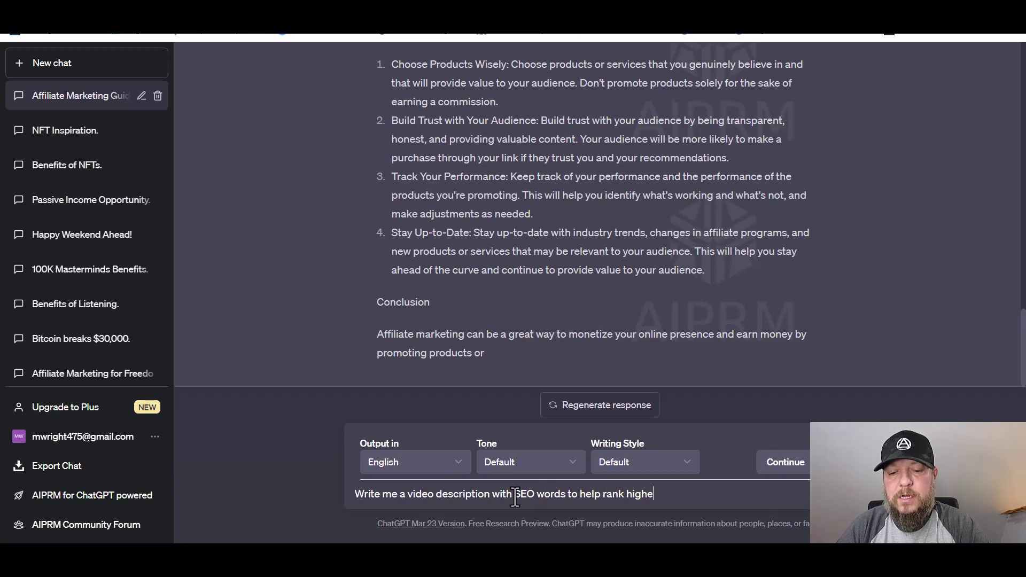
type("r on Youtube")
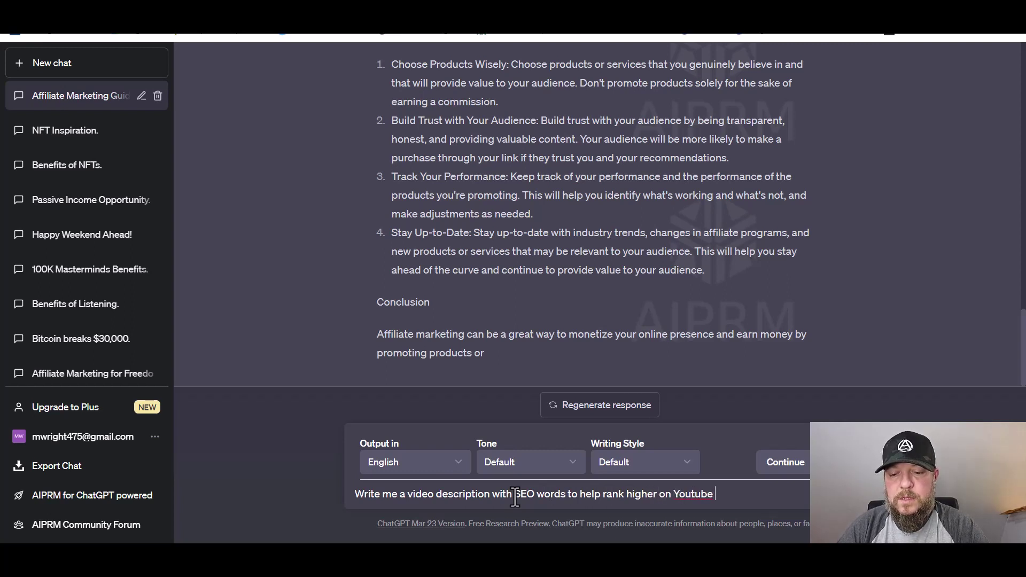
type(" using the a")
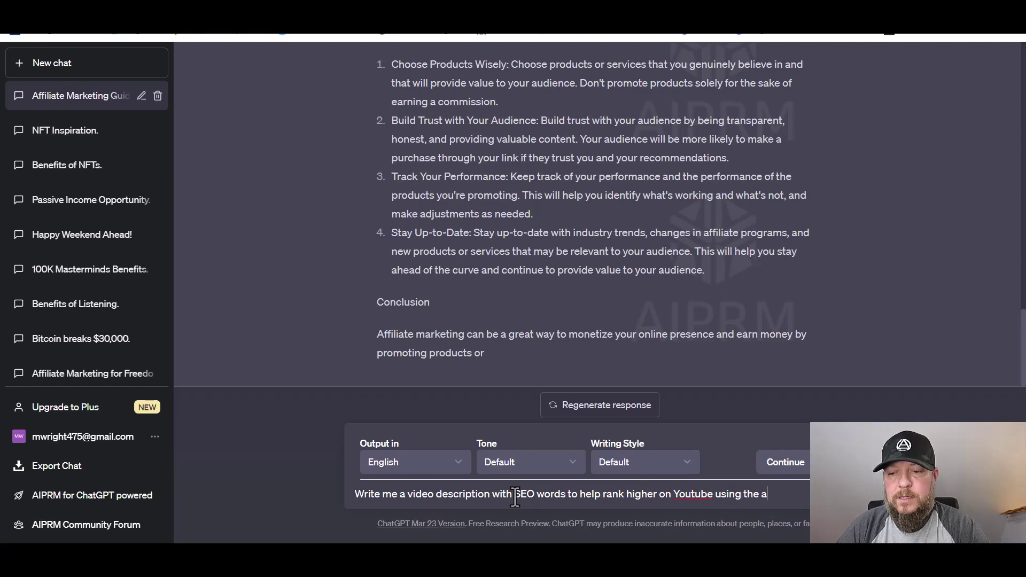
type("bove")
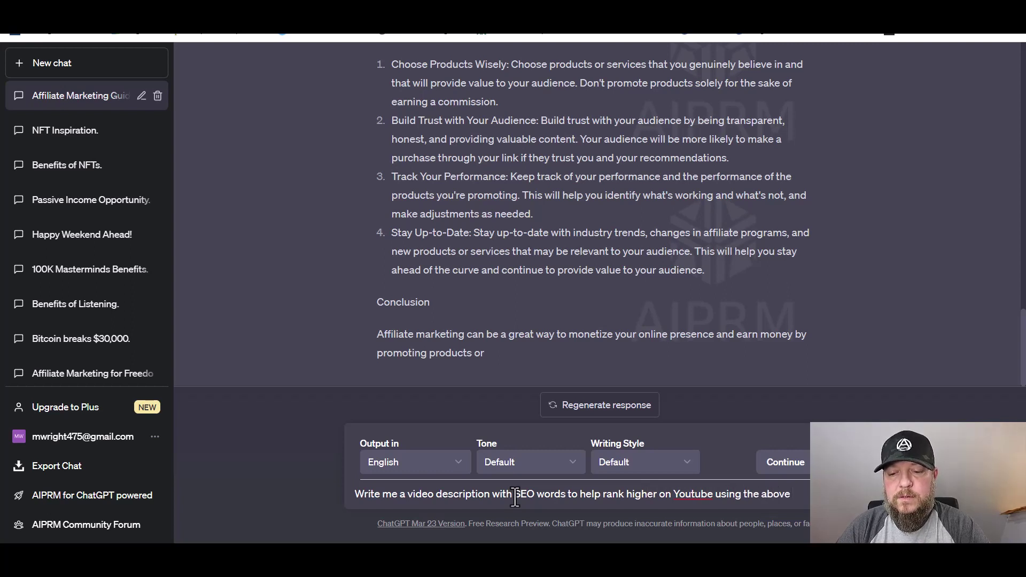
type("ious")
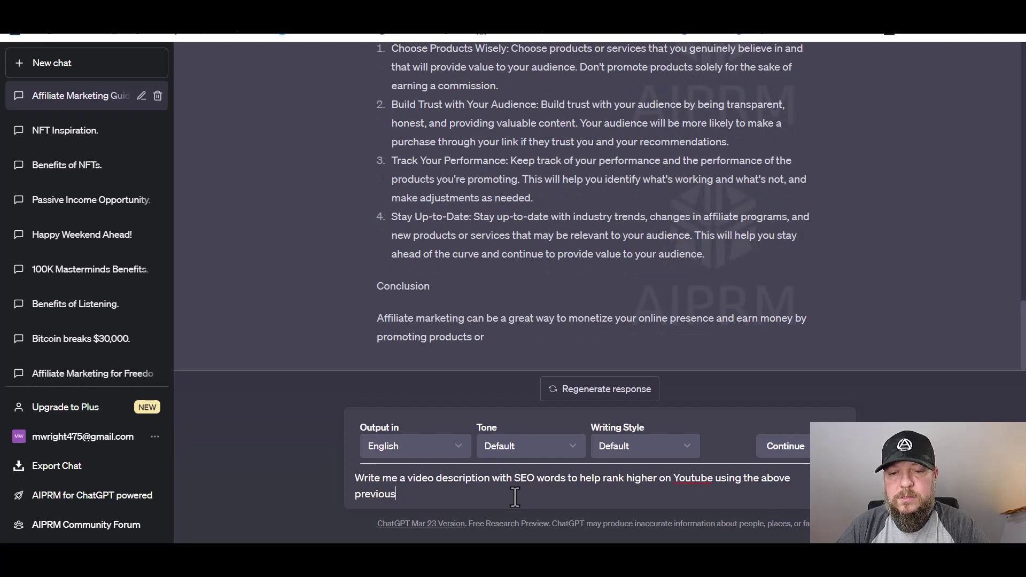
key("BackSpace")
key("BackSpace")
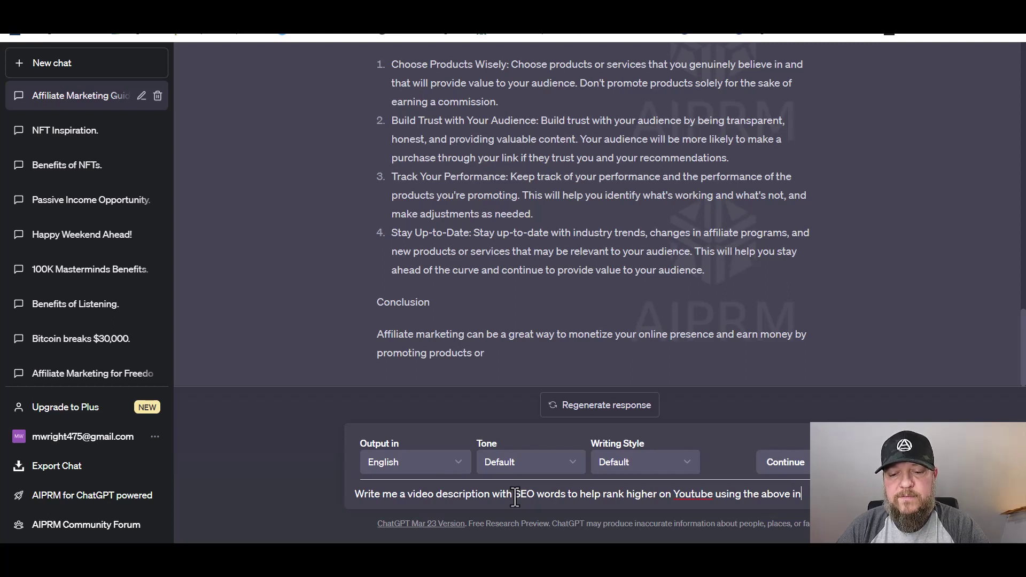
type("rmation")
key("Return")
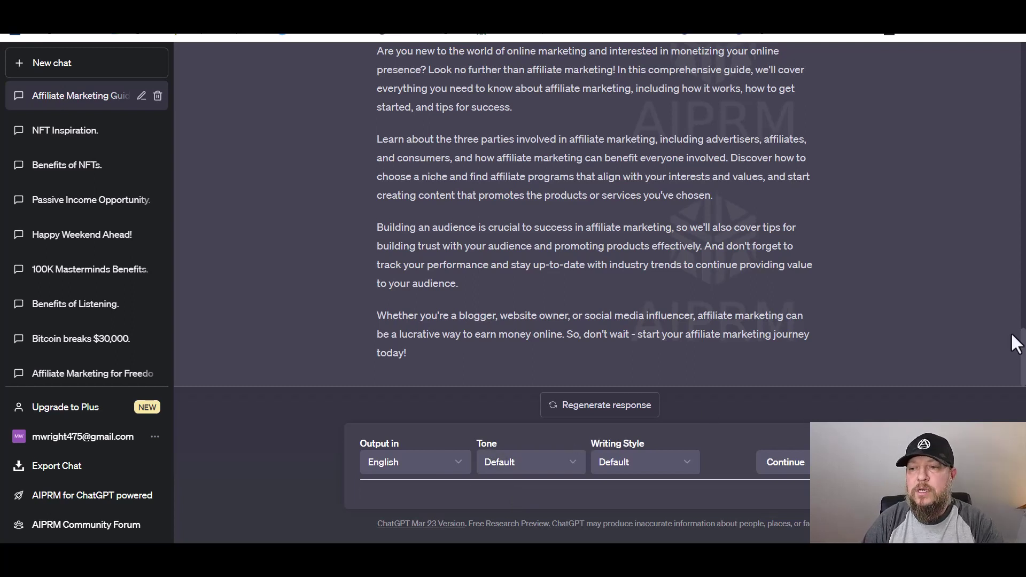
Copy ChatGPT's whole reply, from its title line to the end of the description.
left_click_drag(1023, 338, 1022, 292)
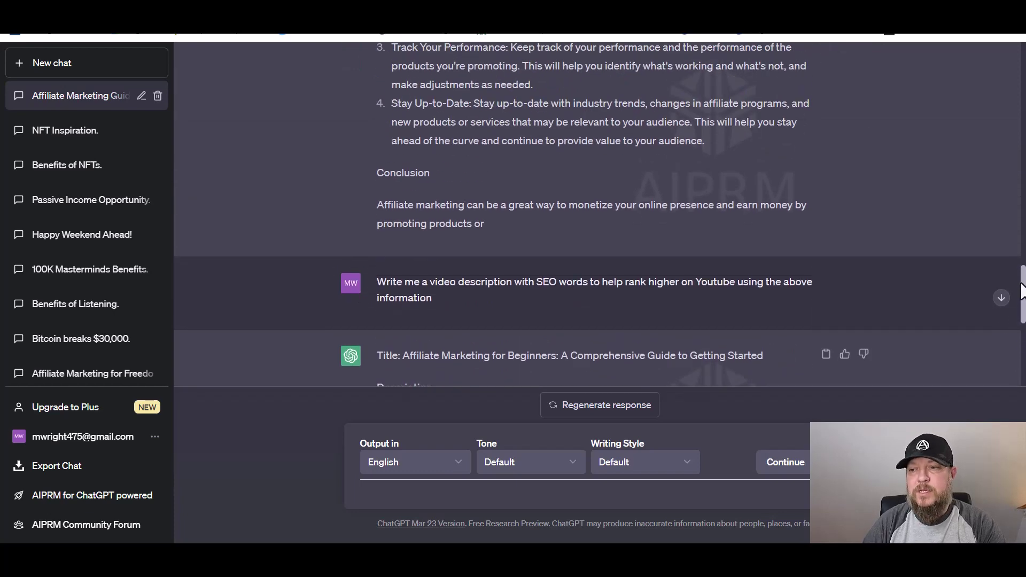
left_click_drag(1022, 292, 1021, 315)
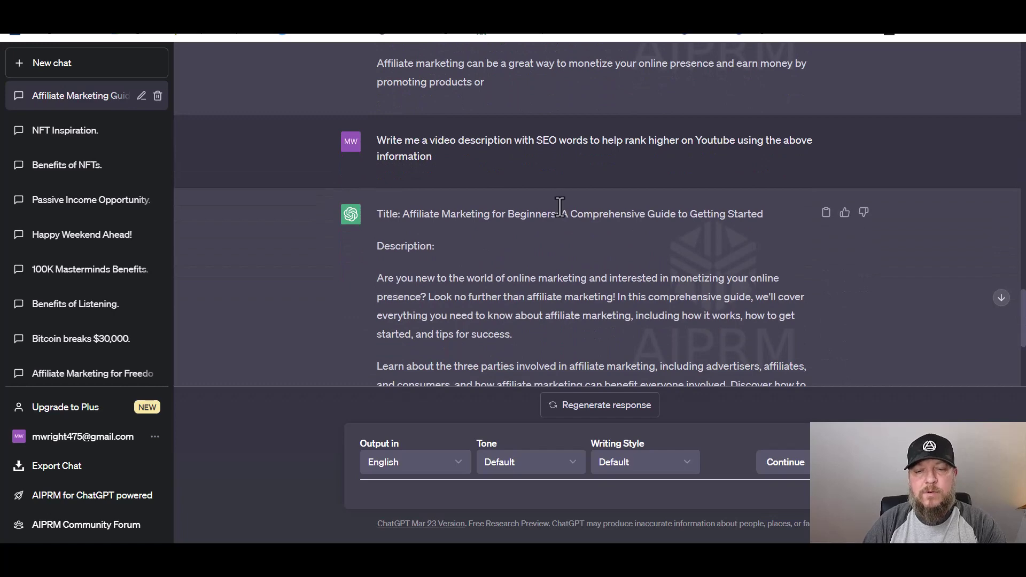
left_click_drag(376, 213, 842, 412)
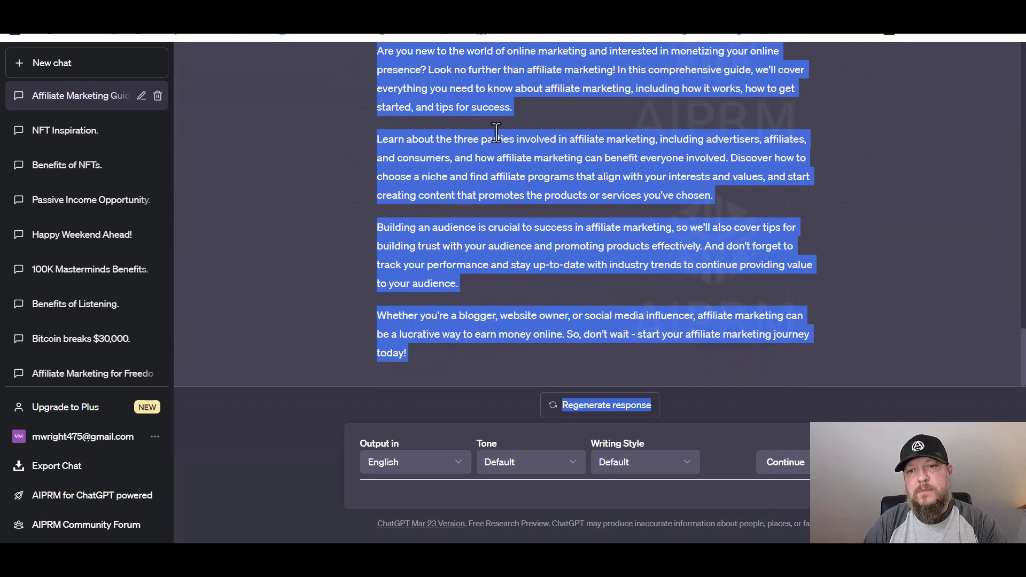
right_click(497, 155)
left_click(534, 169)
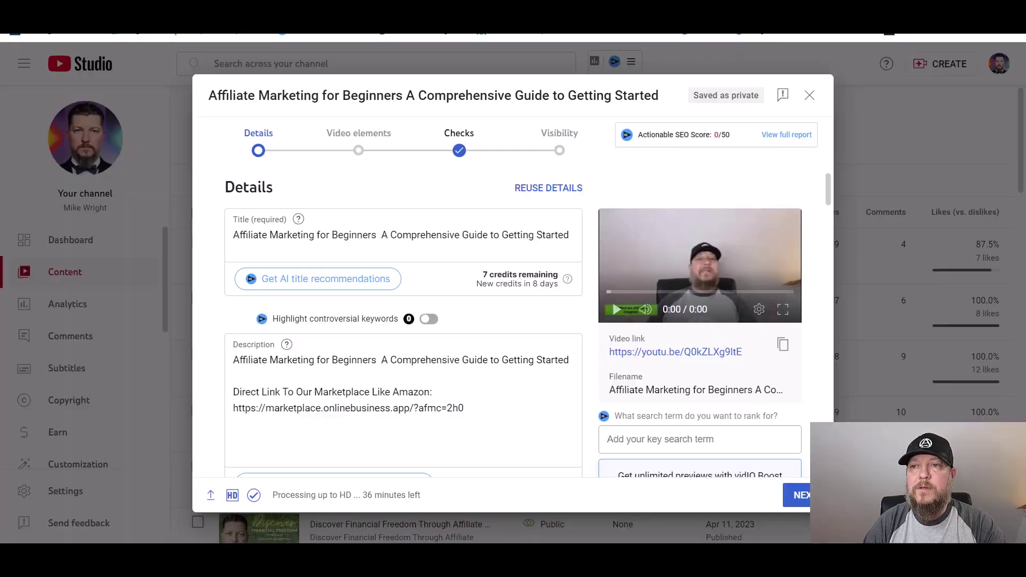
In YouTube Studio, paste the copied reply into the video description below the marketplace link.
left_click(239, 436)
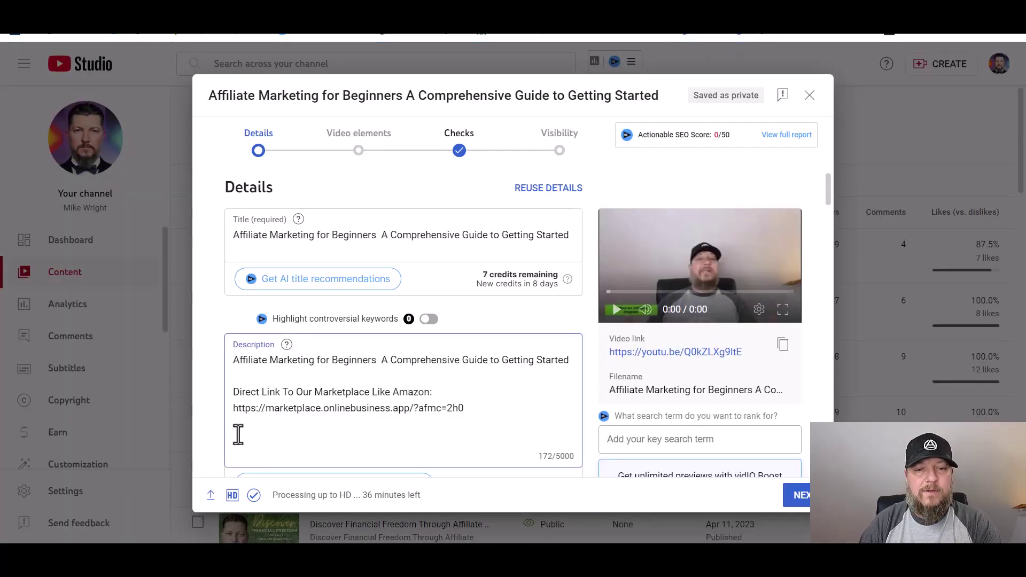
right_click(238, 435)
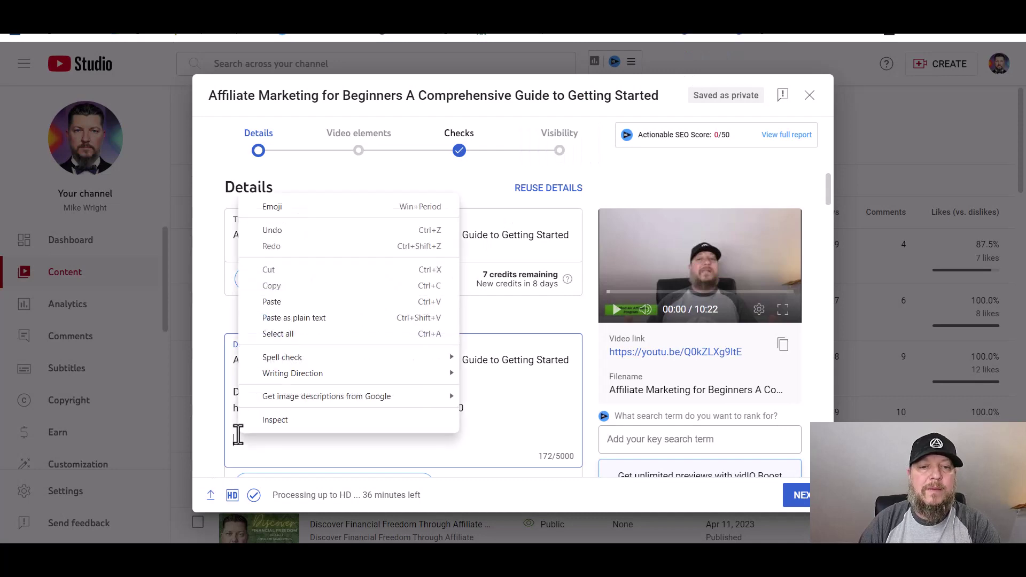
left_click(309, 304)
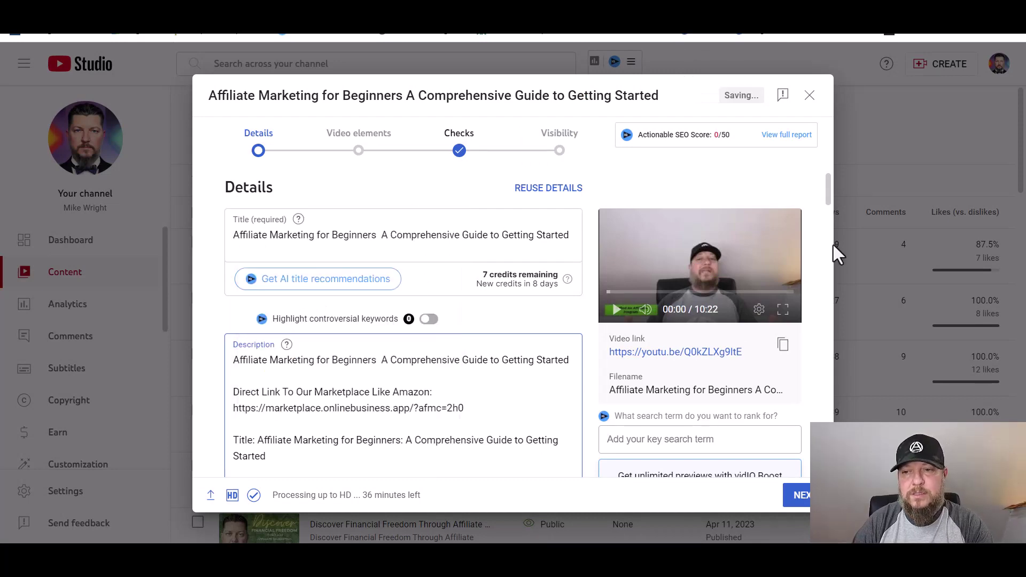
Delete the "Description:" label and its blank line from the pasted text, above the paragraph starting "Are you new".
left_click_drag(826, 195, 831, 220)
left_click_drag(291, 227, 223, 211)
left_click_drag(295, 222, 244, 228)
key("BackSpace")
key("BackSpace")
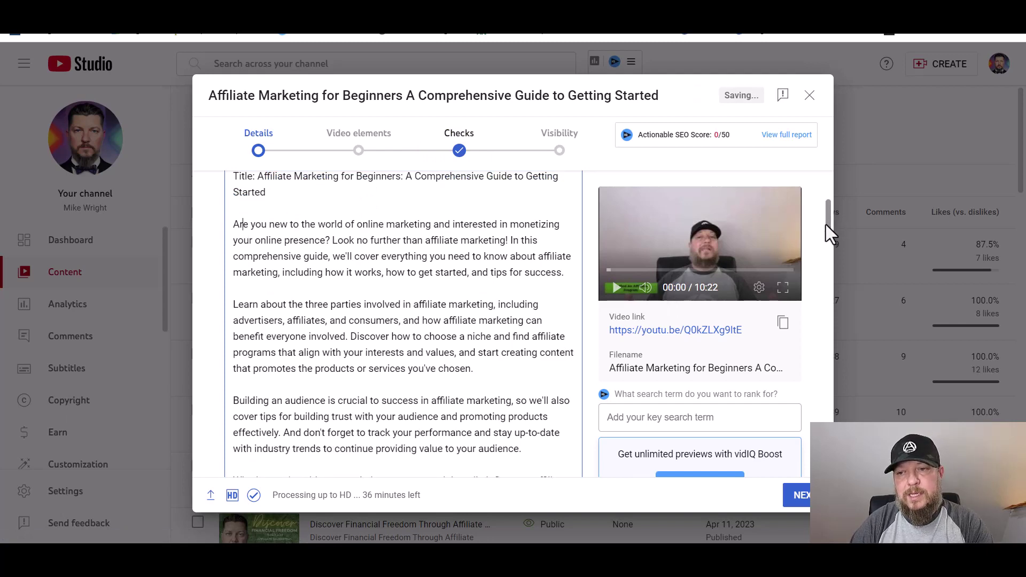
Delete the stray "Regenerate response" text and some of the blank lines at the end of the description.
left_click_drag(826, 225, 825, 252)
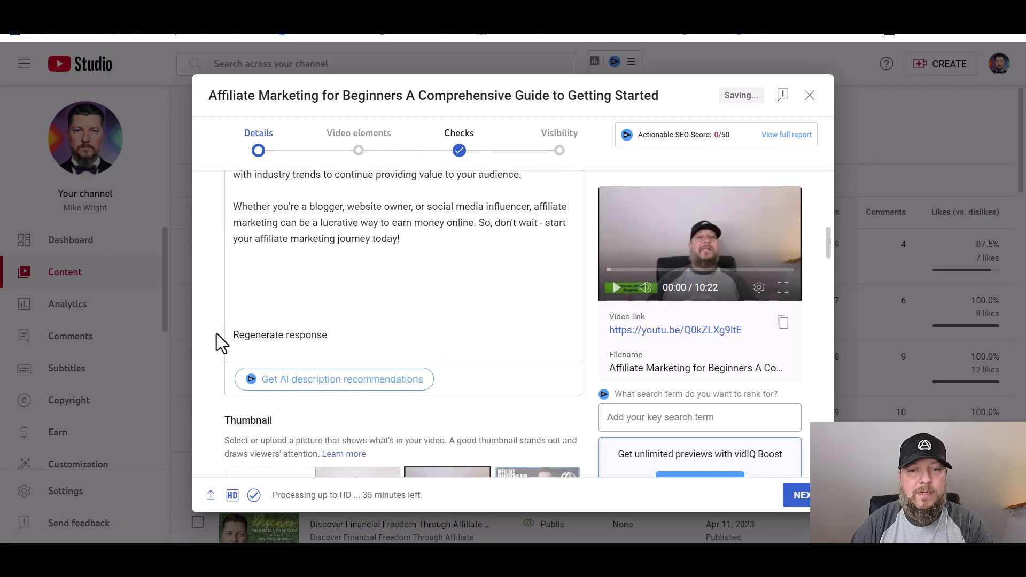
left_click_drag(328, 337, 236, 336)
key("BackSpace")
key("BackSpace")
key("BackSpace")
key("BackSpace")
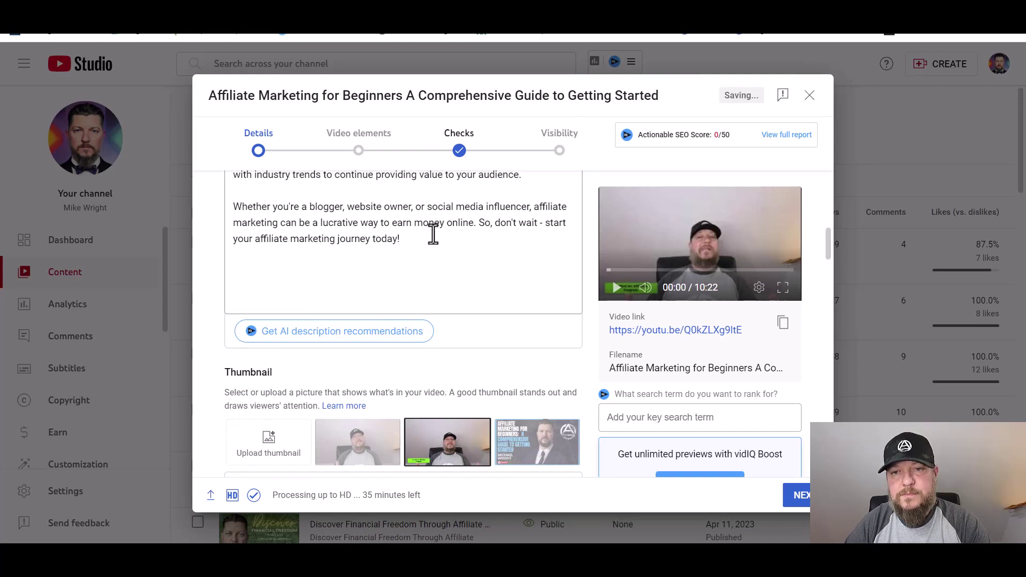
Enter "Affiliate Marketing" as the vidIQ search term to rank for.
left_click(747, 234)
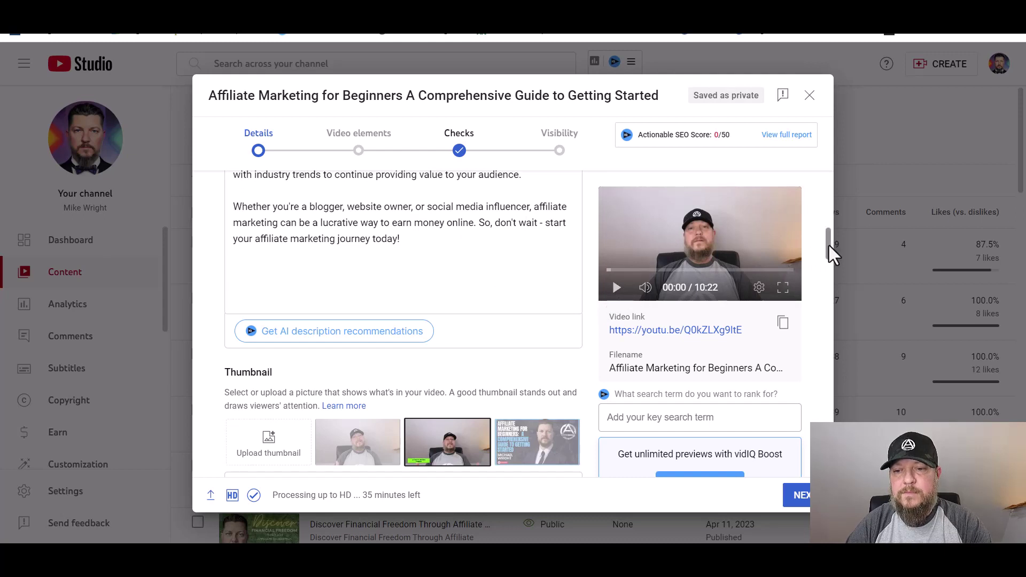
left_click_drag(828, 245, 829, 256)
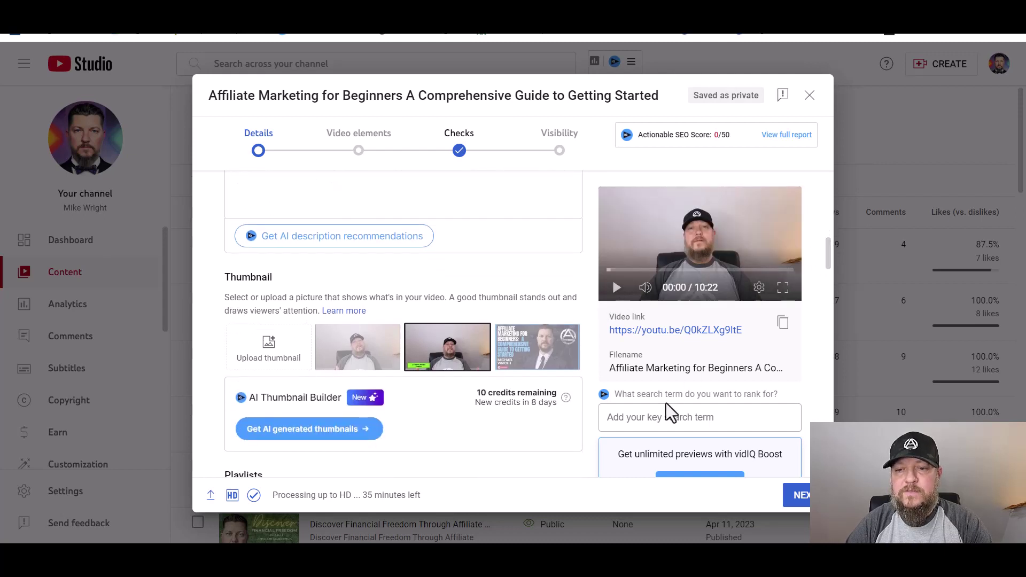
left_click(642, 419)
type("Affiliate Marketing")
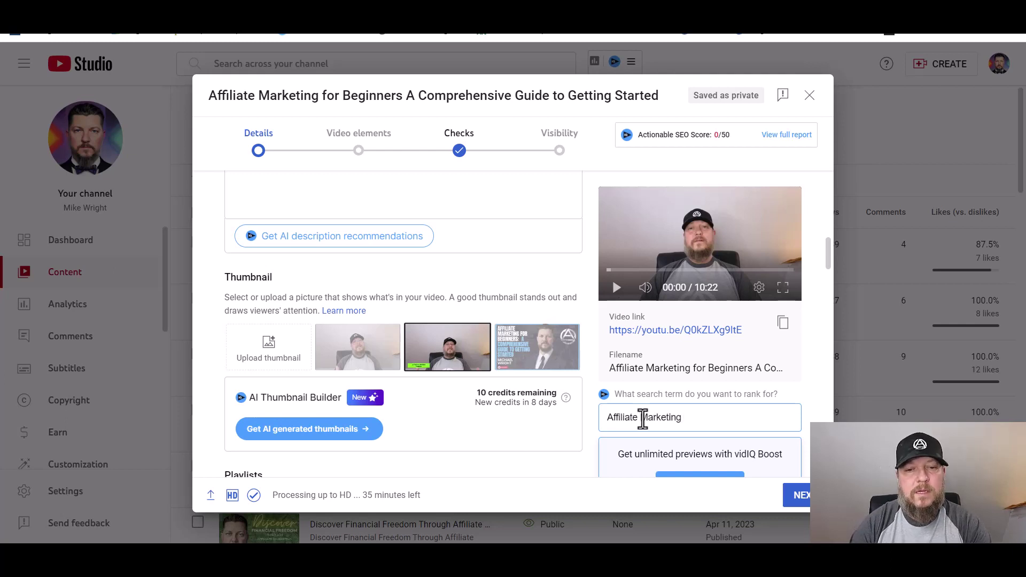
Start uploading a custom thumbnail and filter the suggested files by "aff".
left_click(261, 364)
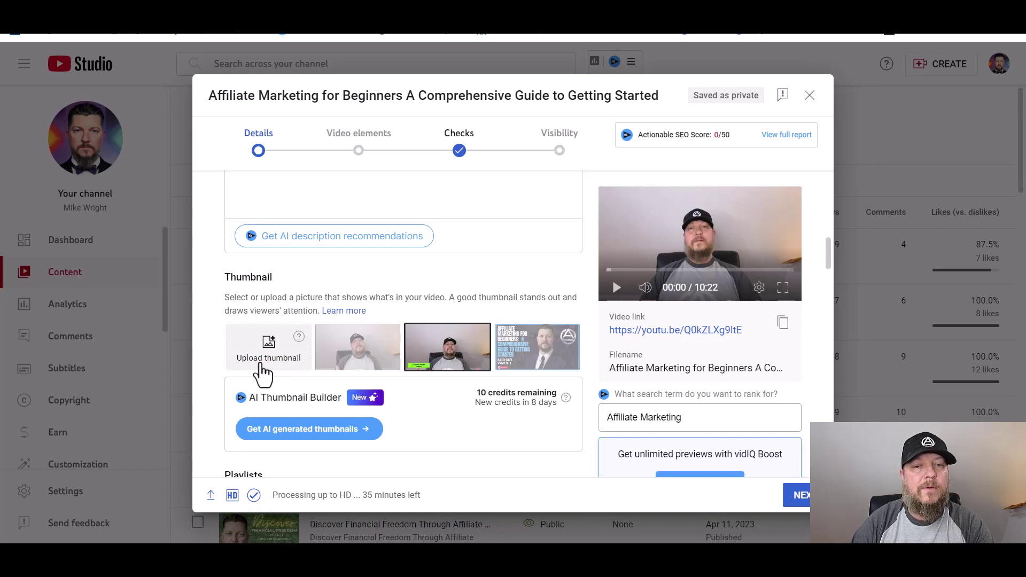
type("a")
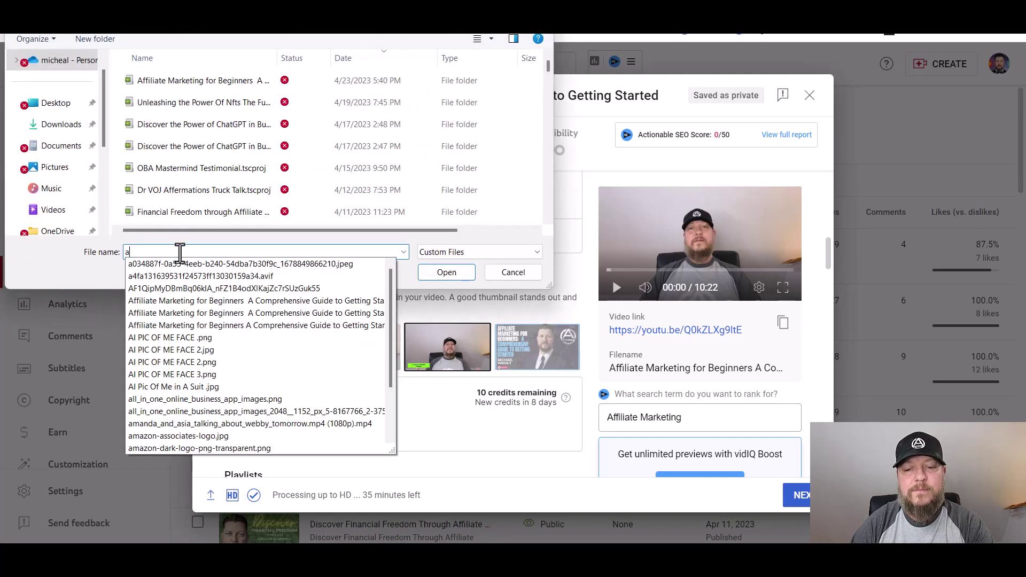
type("ff")
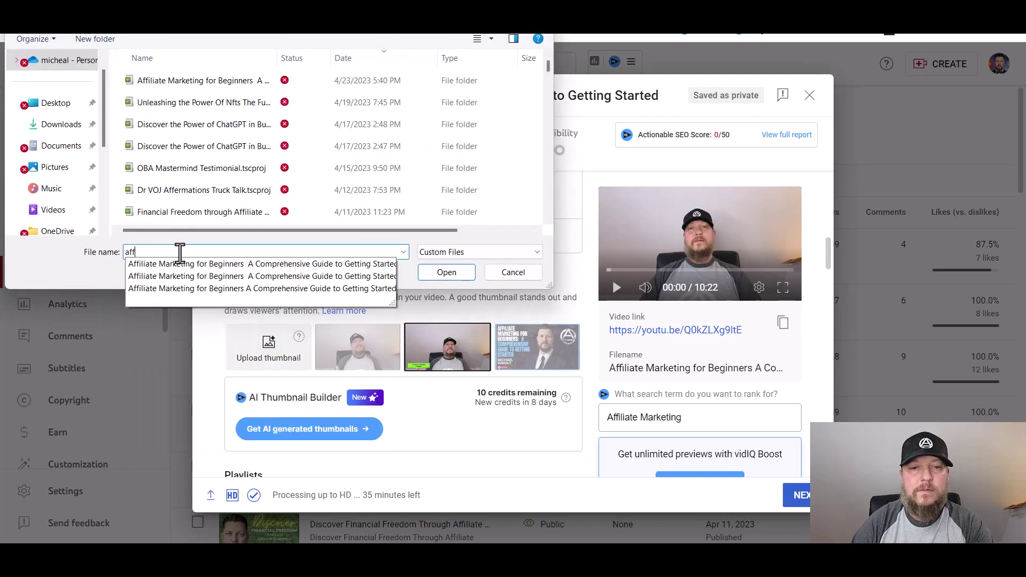
left_click(231, 275)
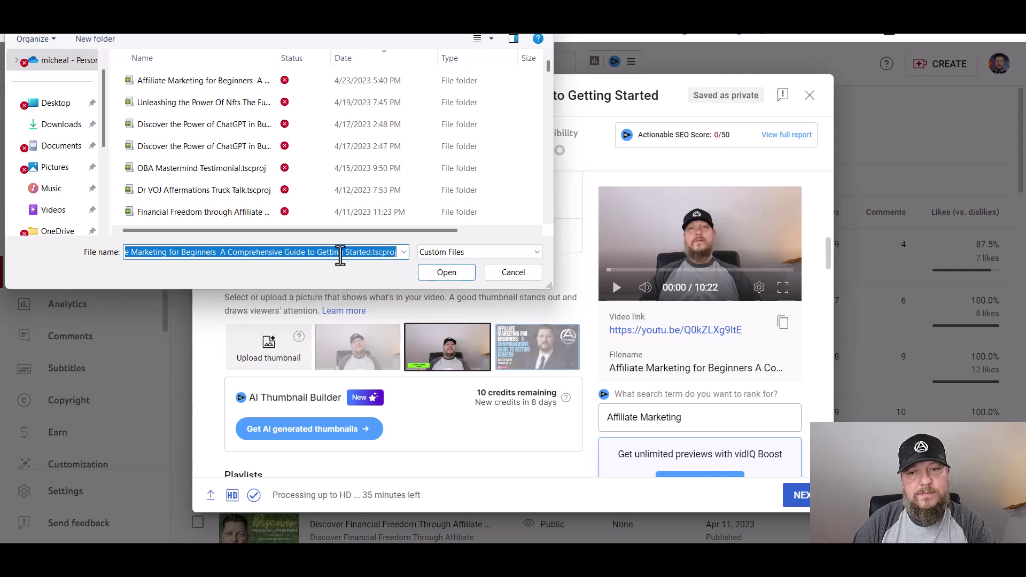
left_click(389, 251)
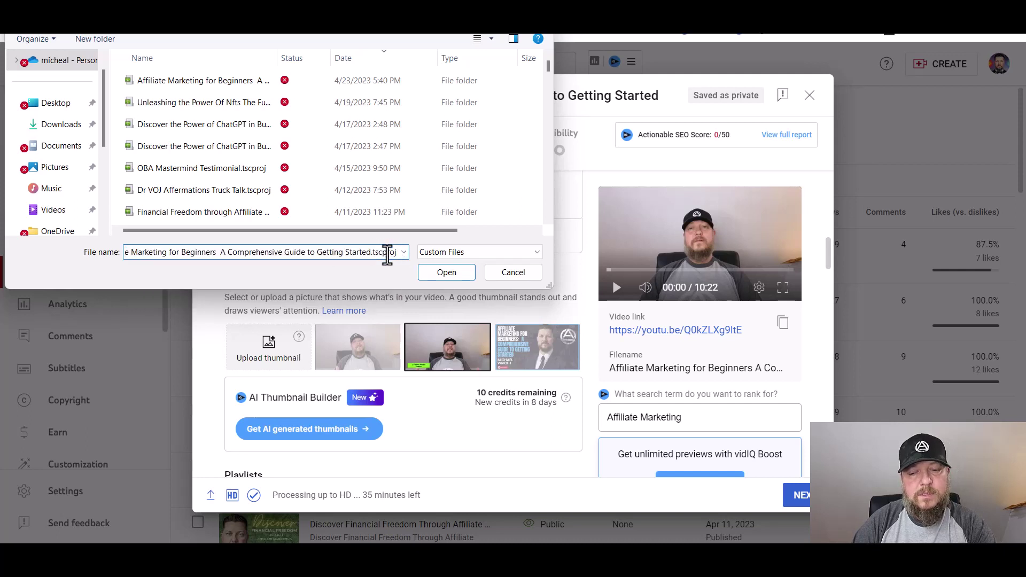
key("BackSpace")
key("BackSpace")
key("BackSpace")
key("BackSpace")
key("BackSpace")
key("BackSpace")
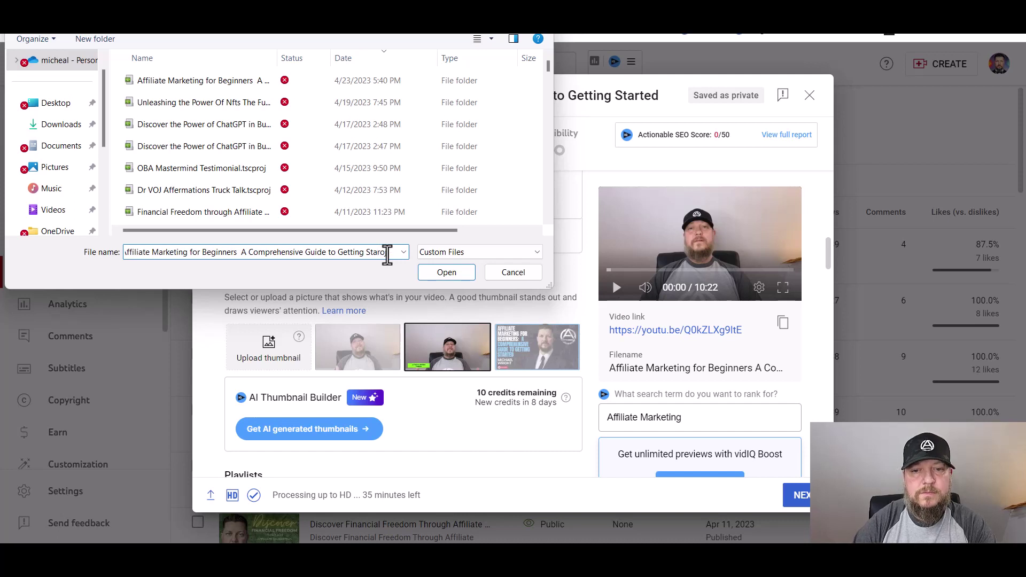
key("BackSpace")
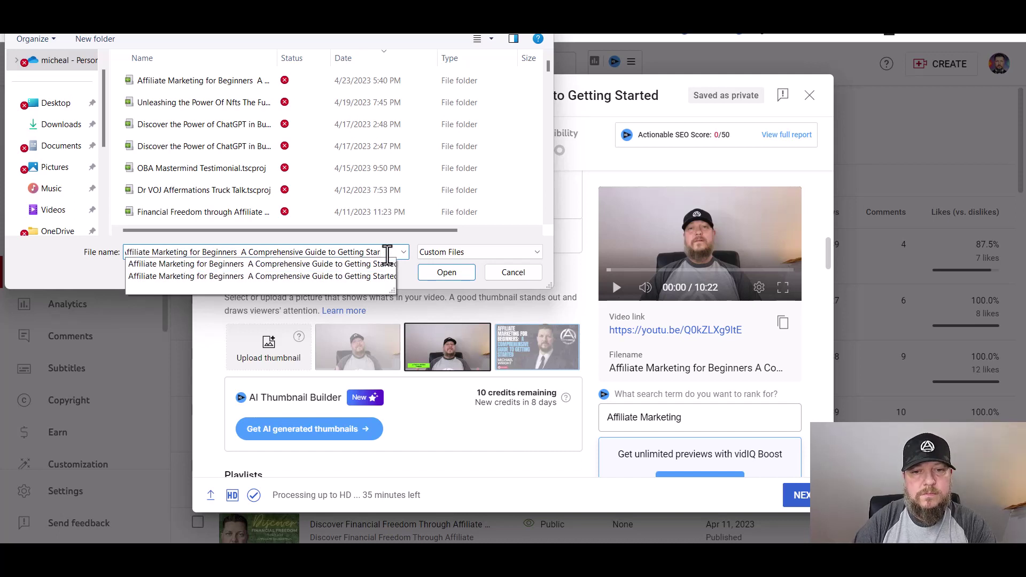
left_click_drag(387, 251, 3, 257)
key("BackSpace")
type("aff")
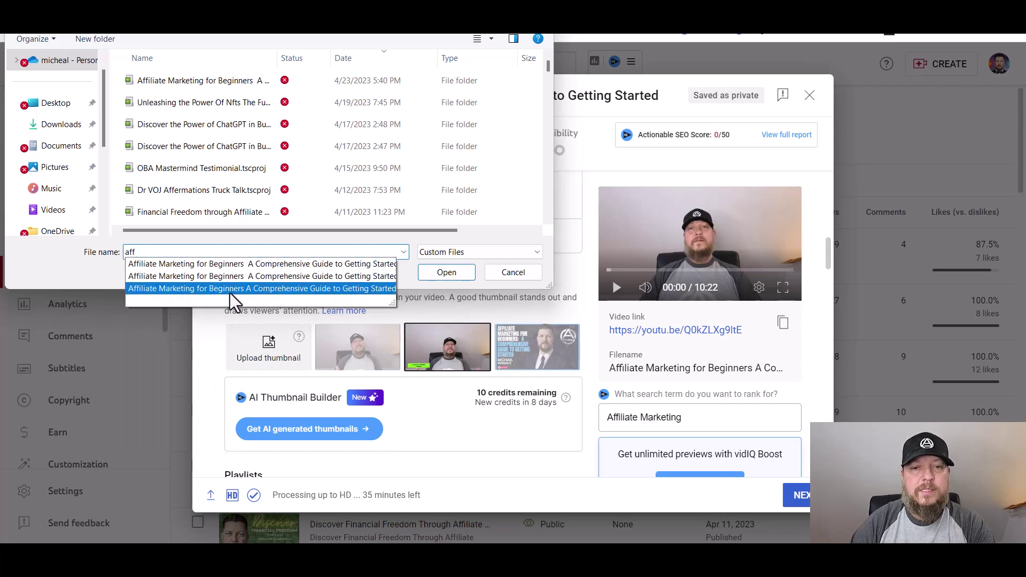
Upload "Affiliate Marketing for Beginners A Comprehensive Guide to Getting Started.png" as the video's thumbnail.
left_click(240, 287)
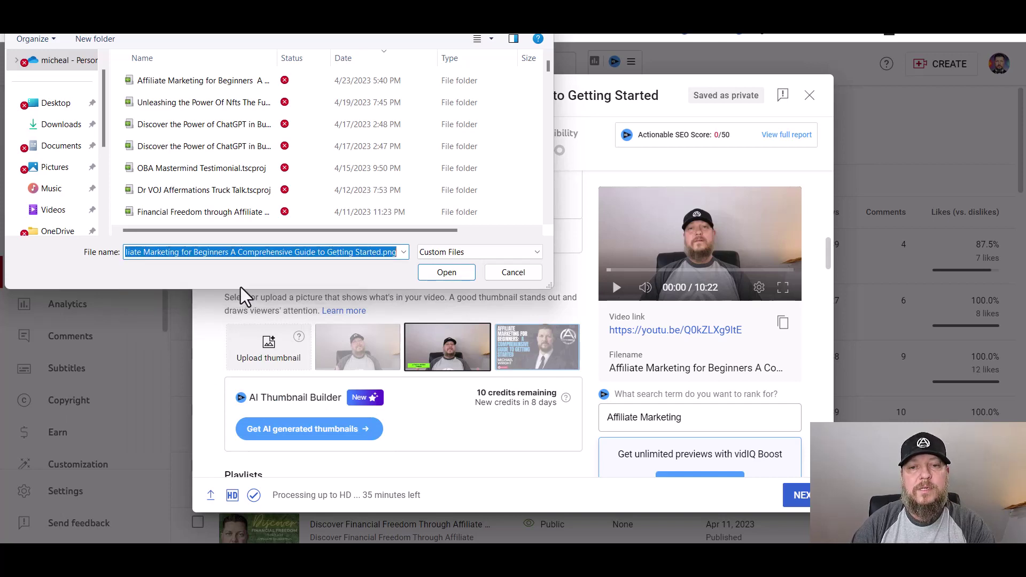
left_click(448, 280)
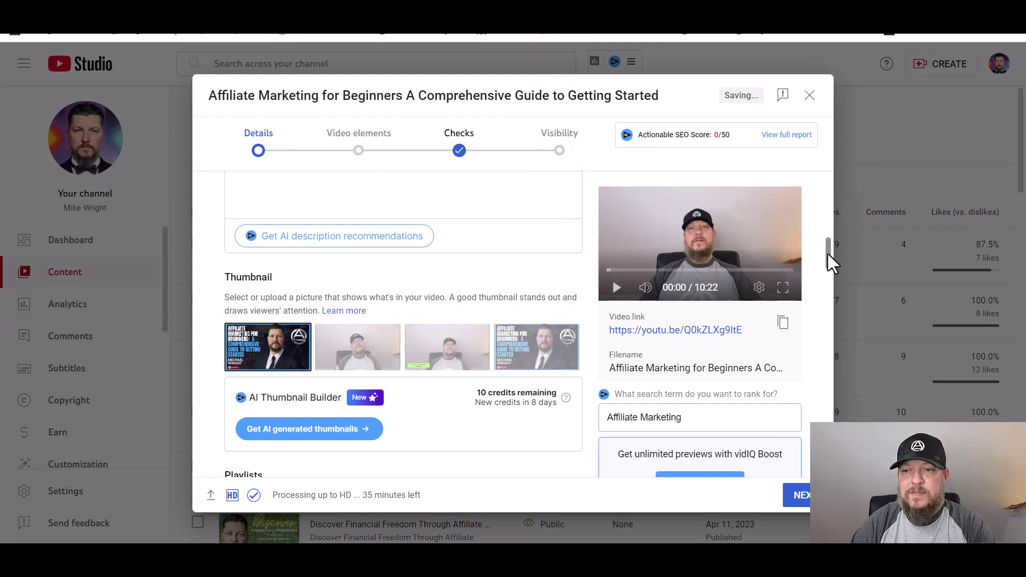
Add the video to the "On-Line Business.APP Videos" playlist and declare that it contains paid promotion.
left_click_drag(828, 254, 828, 277)
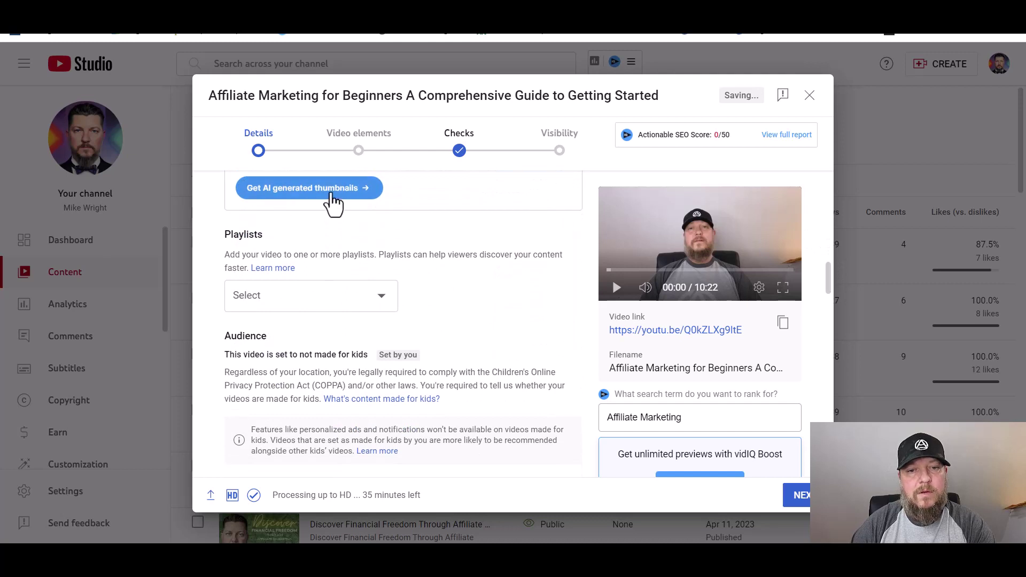
left_click(386, 303)
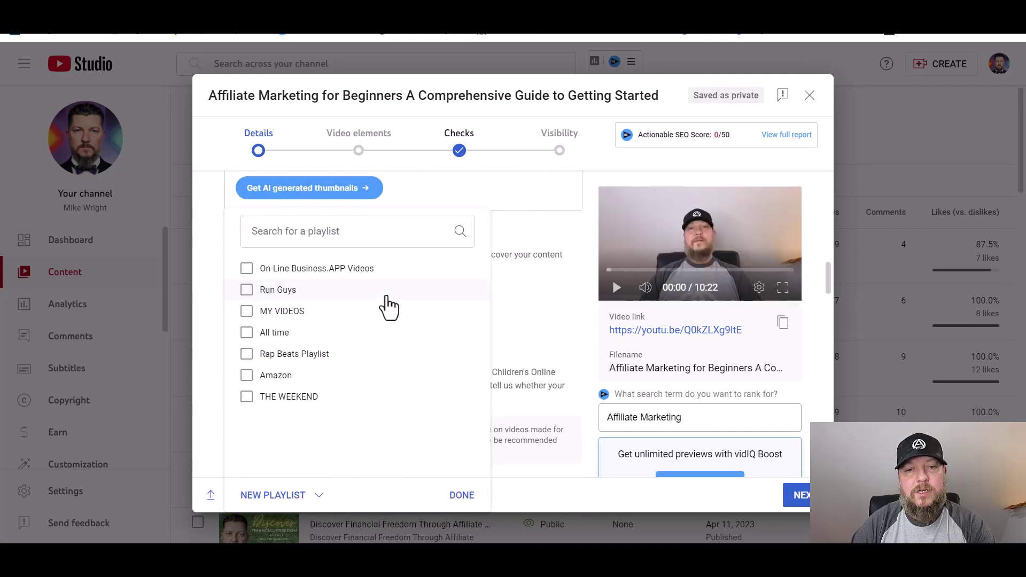
left_click(249, 270)
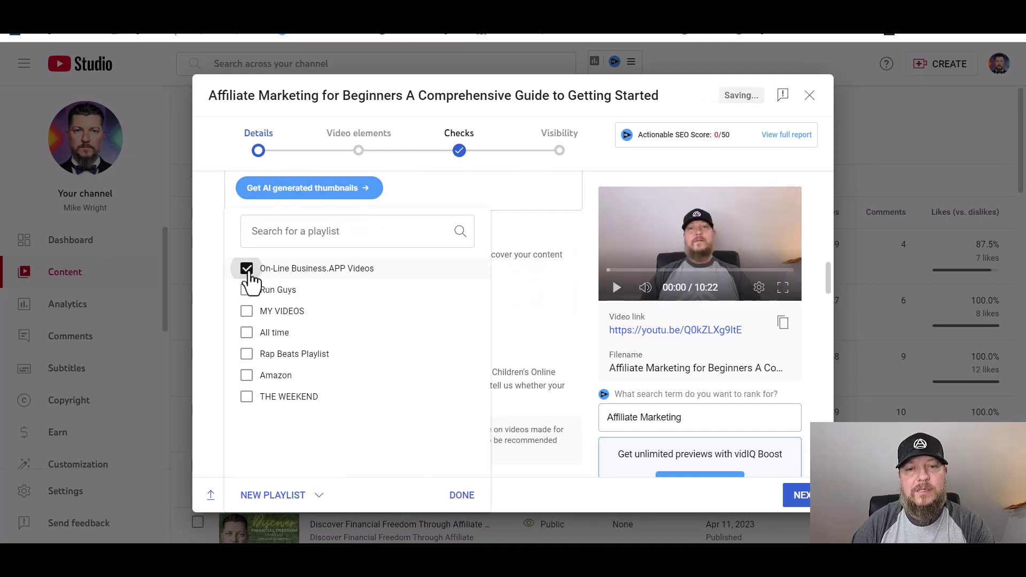
left_click(461, 495)
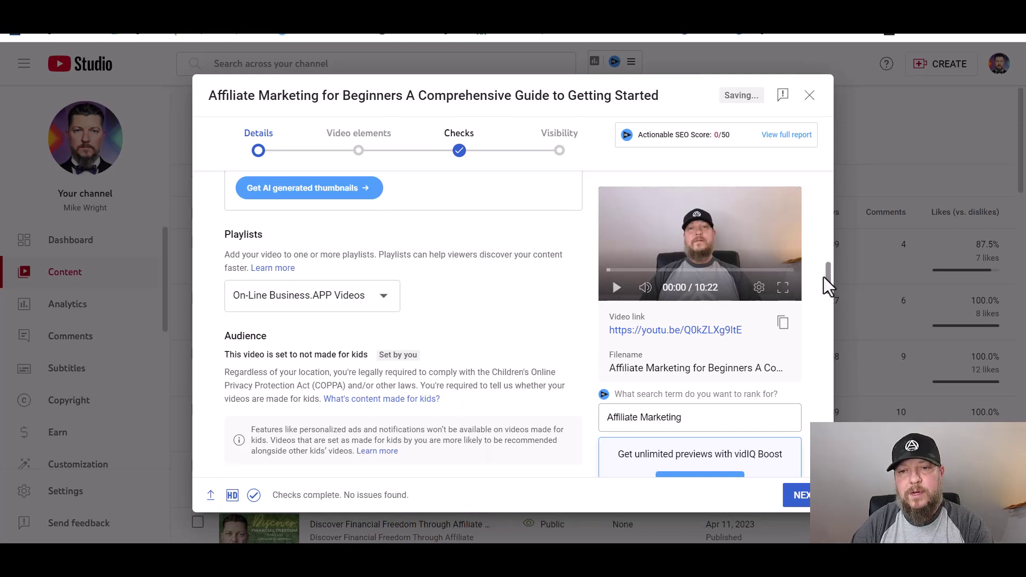
left_click_drag(823, 278, 827, 300)
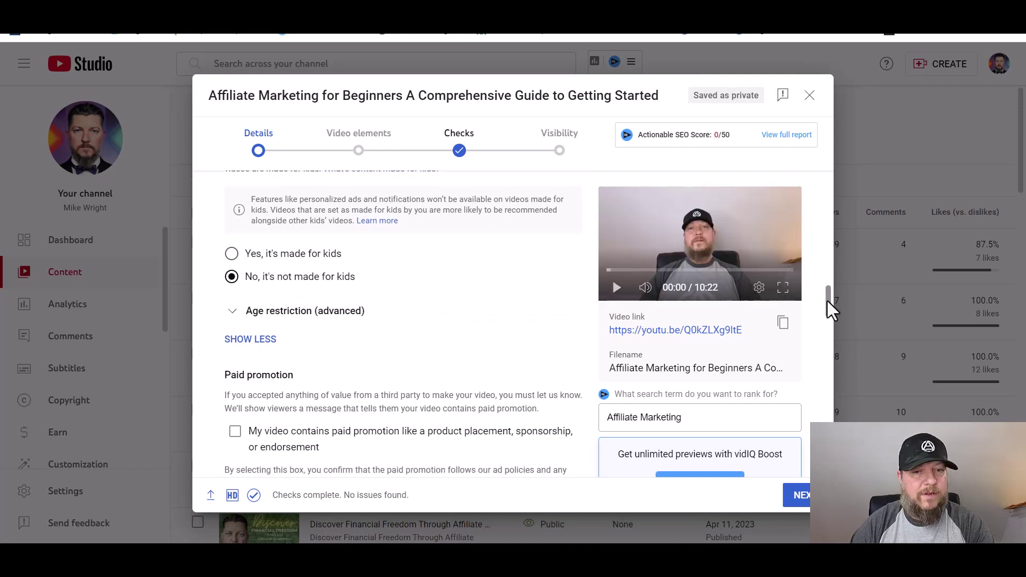
left_click(236, 432)
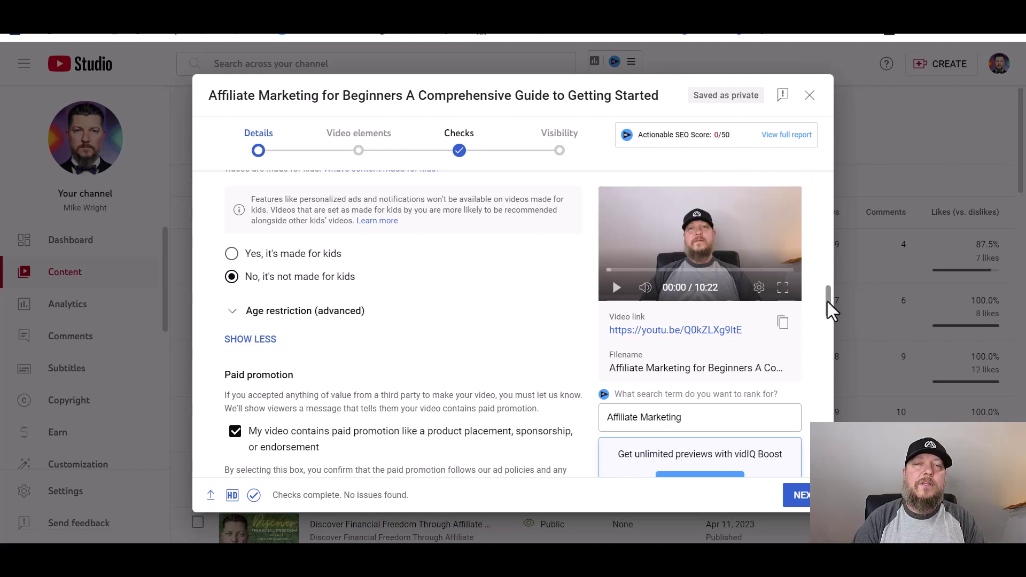
Copy all the tags from the details of the existing video "Discover Financial Freedom Through Affiliate Marketing".
left_click_drag(827, 302, 830, 325)
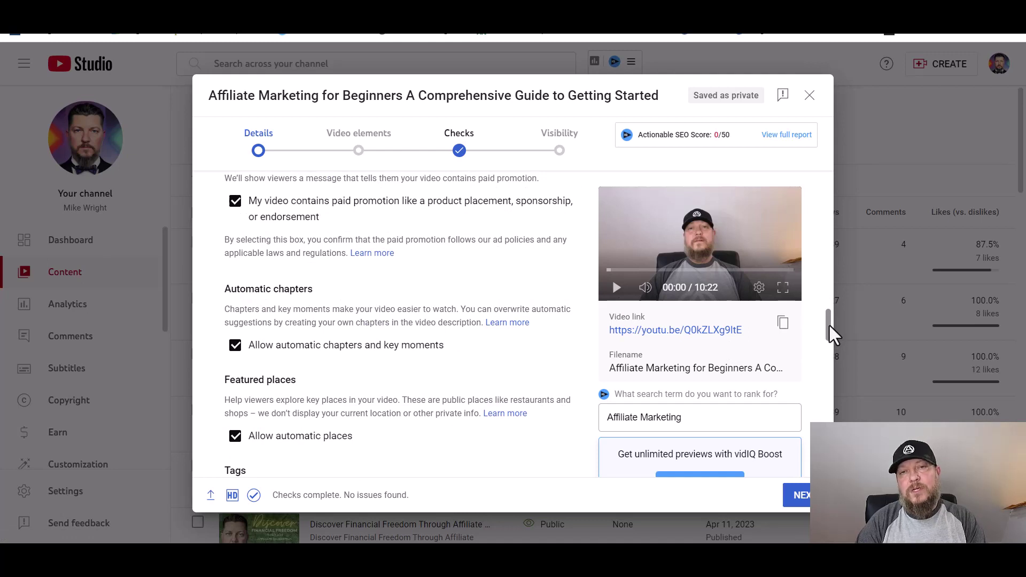
left_click_drag(829, 325, 831, 350)
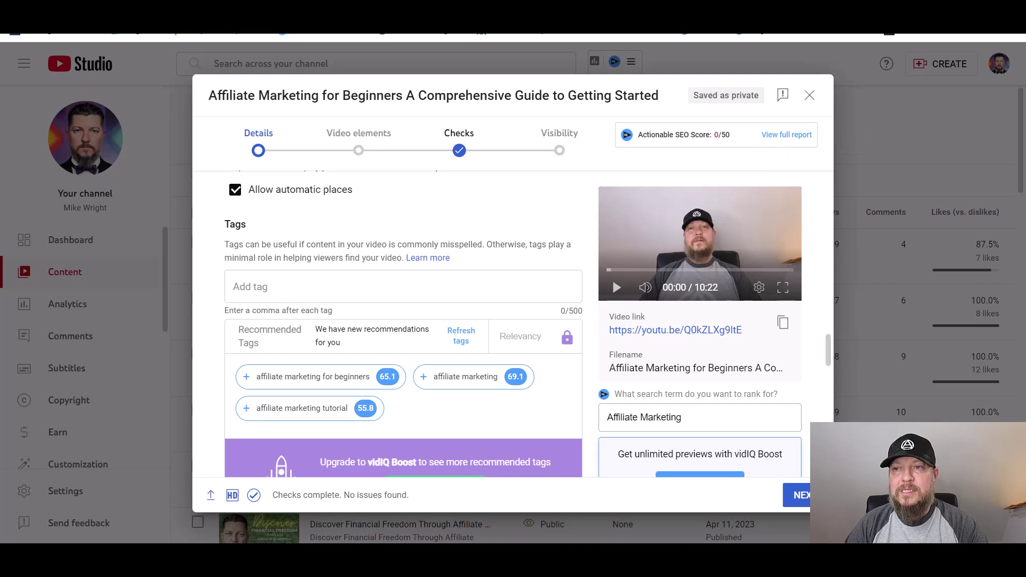
key("ctrl+Tab")
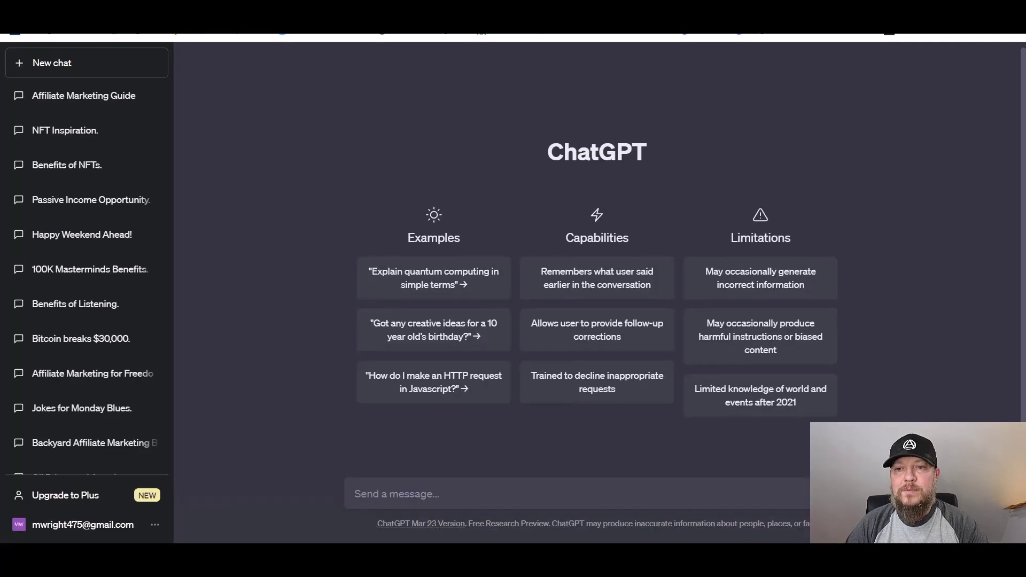
key("ctrl+shift+Tab")
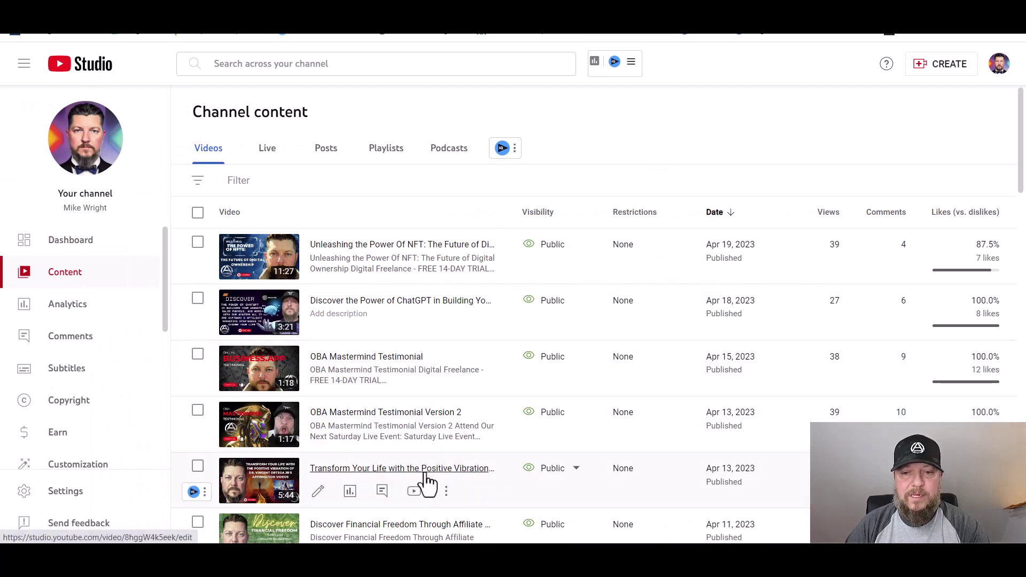
left_click(260, 530)
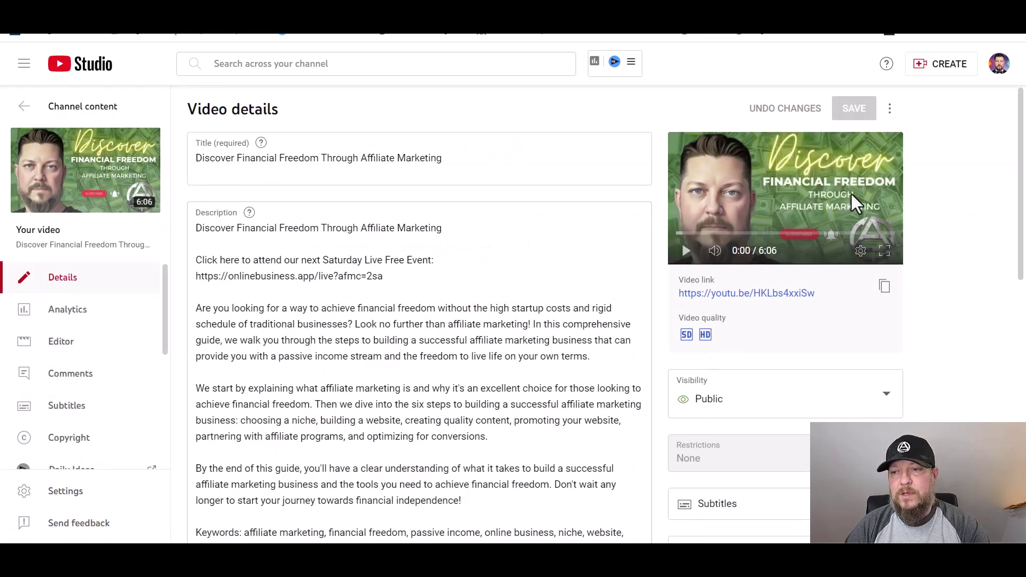
left_click_drag(1021, 146, 1022, 356)
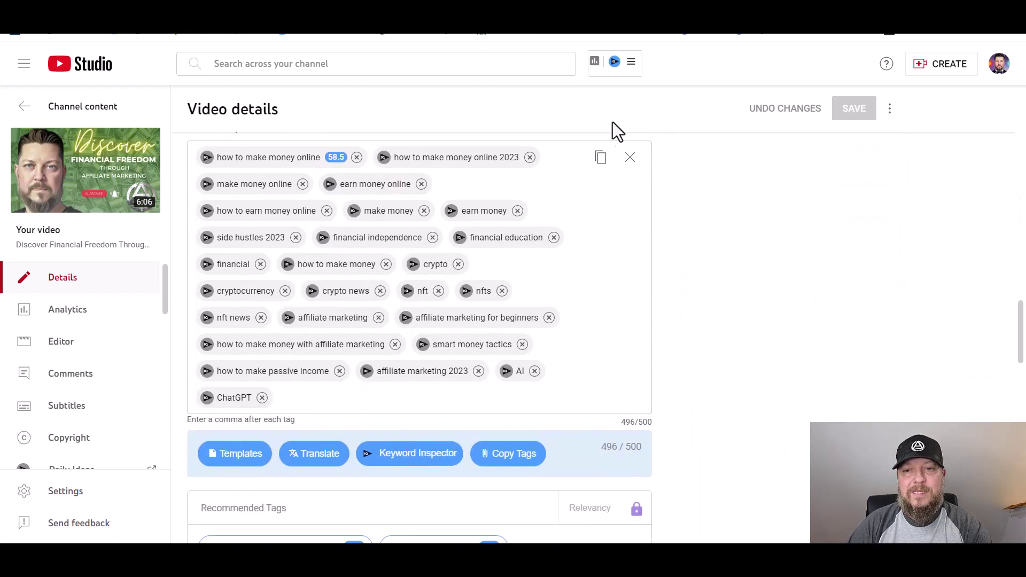
left_click(601, 157)
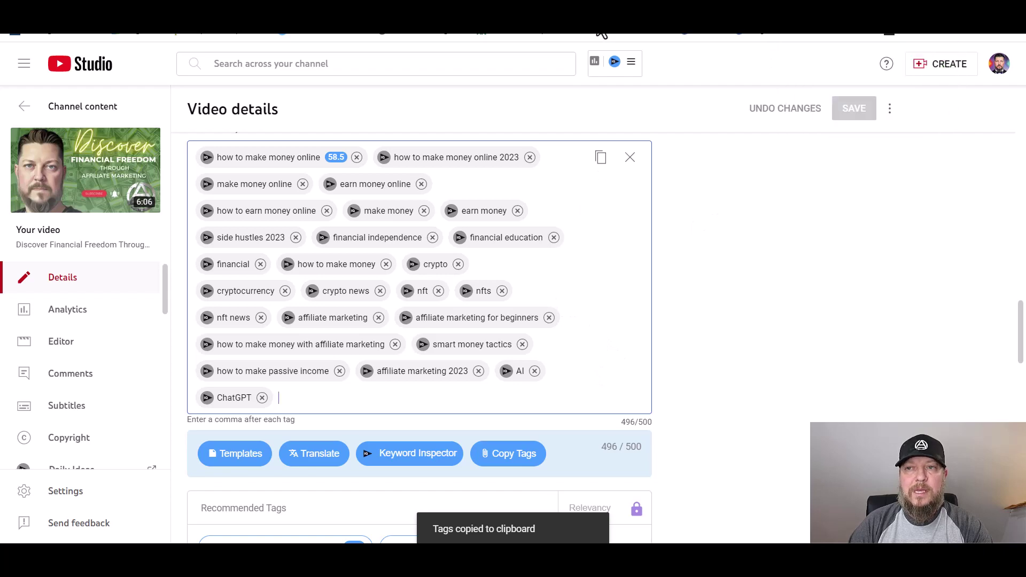
Return to the upload in progress and paste the copied tags into its tags field.
left_click(836, 5)
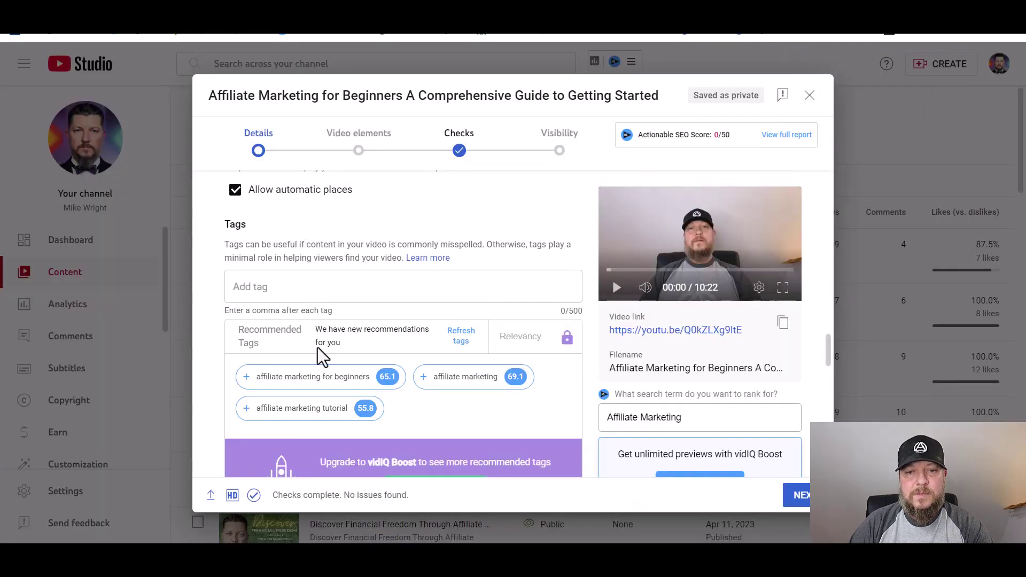
left_click(260, 287)
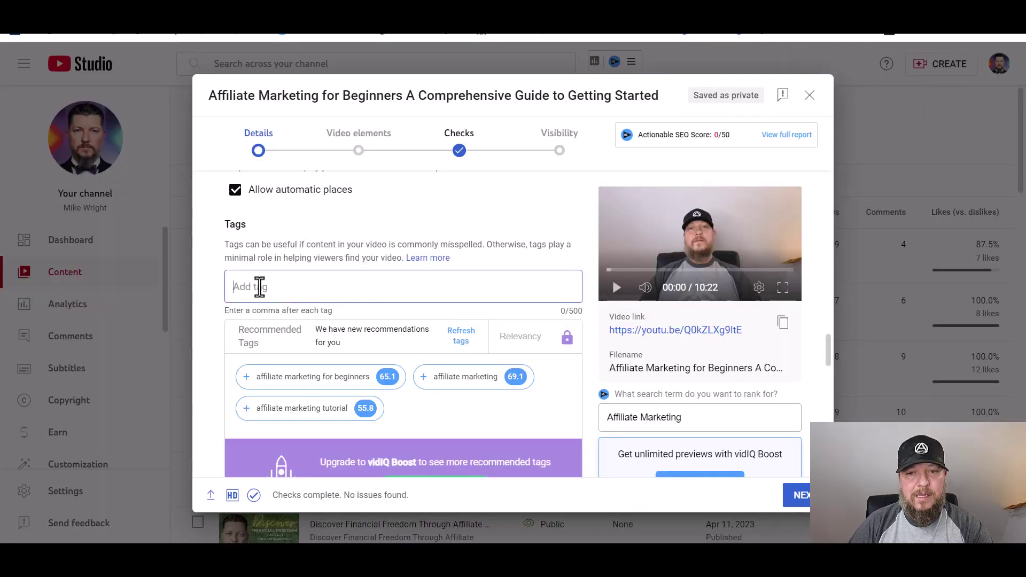
right_click(260, 286)
left_click(296, 397)
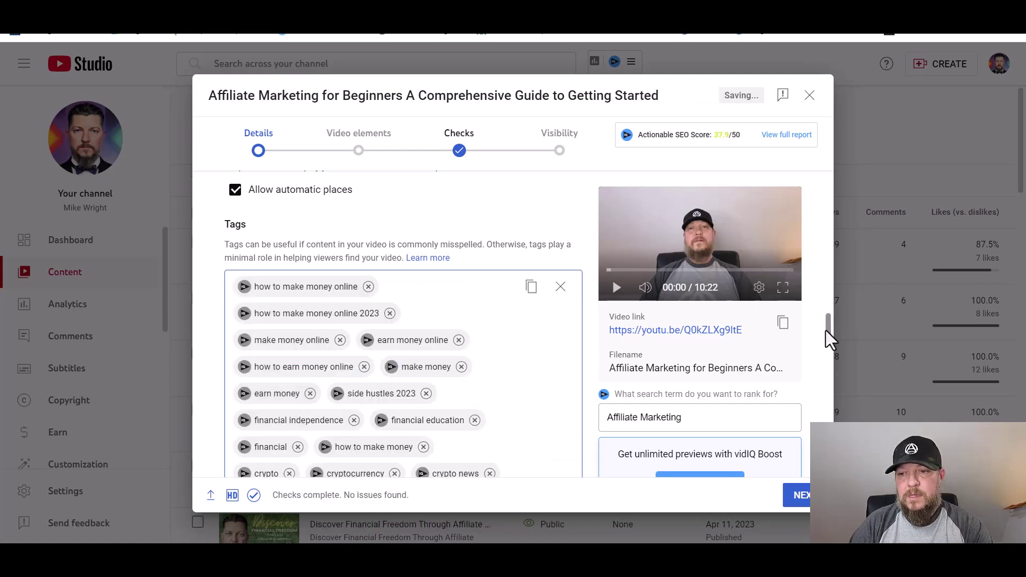
Add the recommended tag "affiliate marketing tutorial" and remove the tags "smart money tactics" and "nfts".
left_click_drag(825, 331, 829, 366)
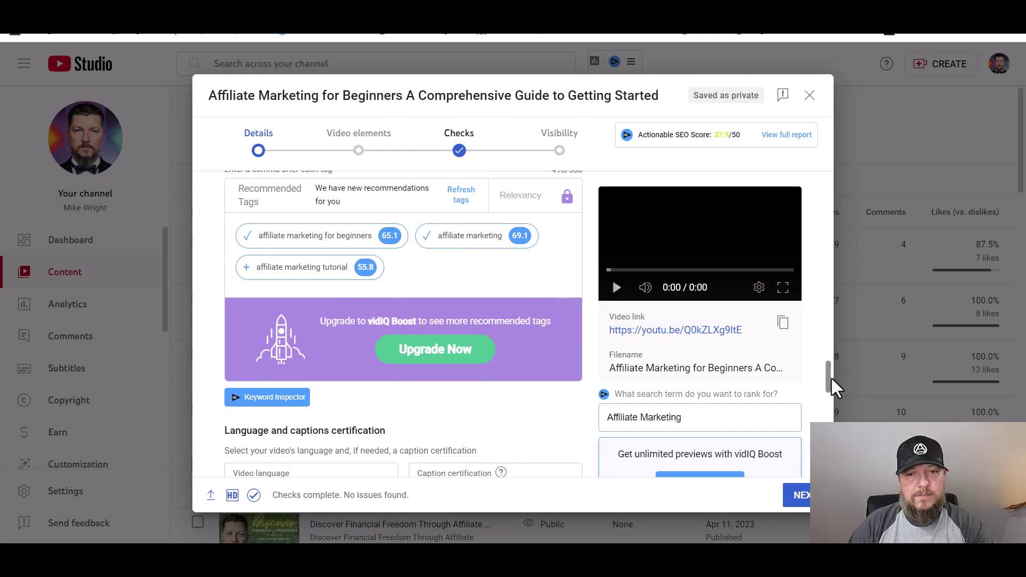
left_click(245, 268)
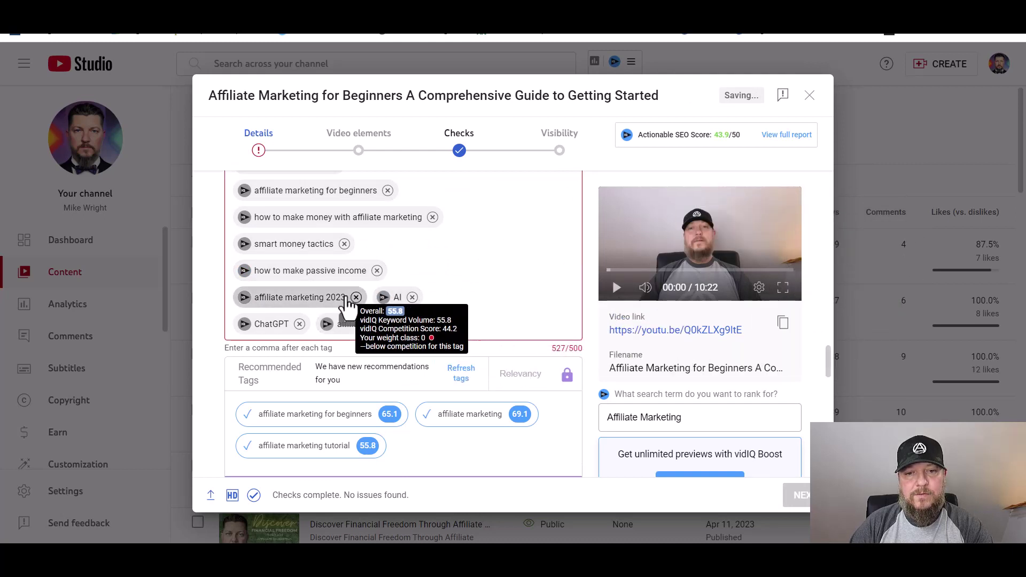
left_click(344, 244)
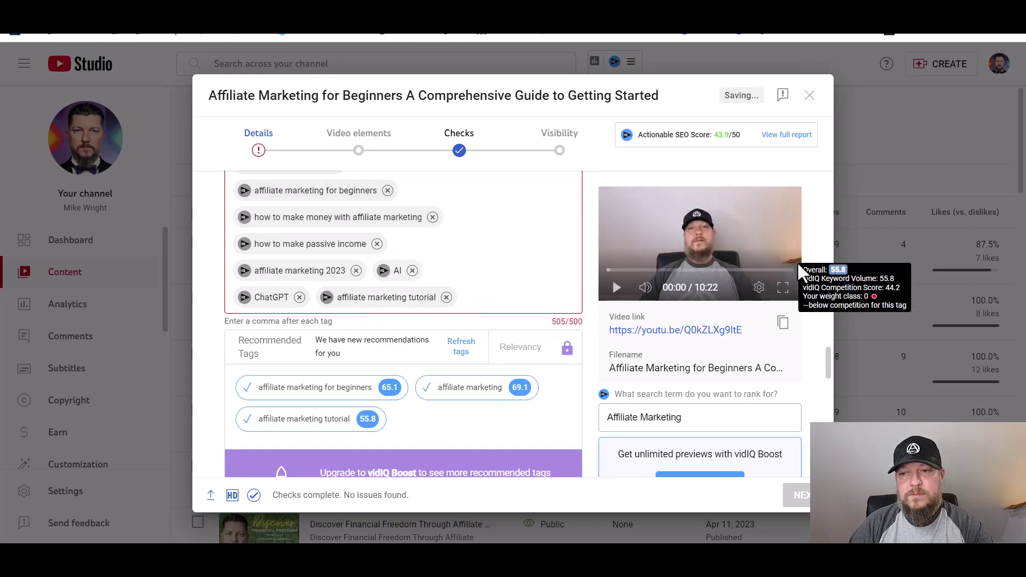
left_click_drag(826, 368, 825, 354)
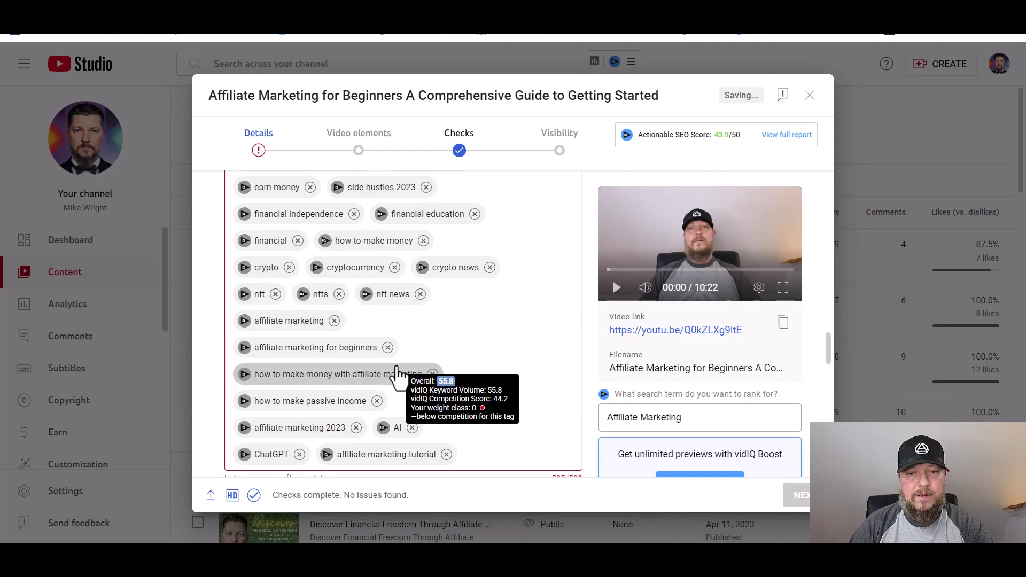
left_click(338, 294)
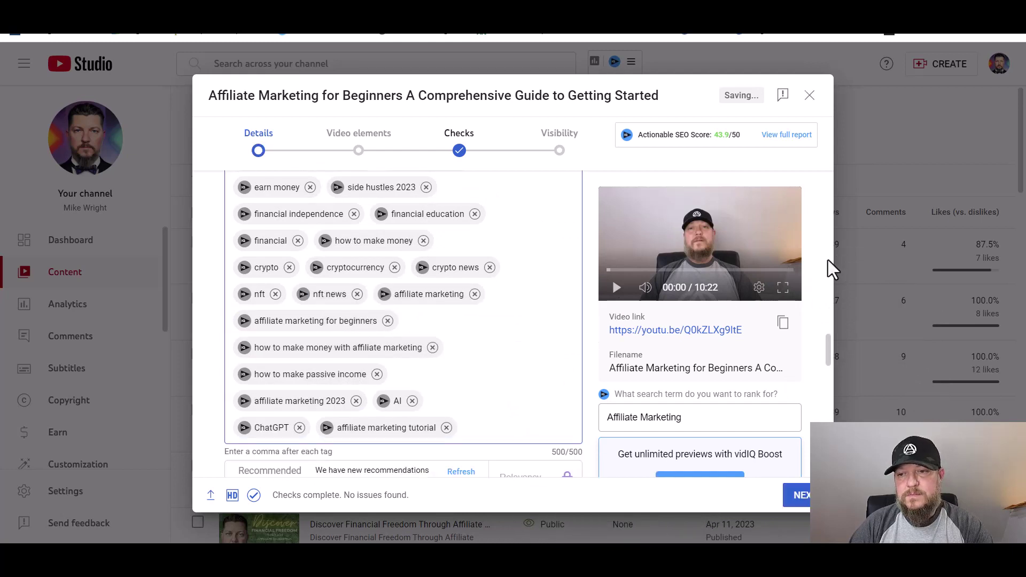
left_click(784, 236)
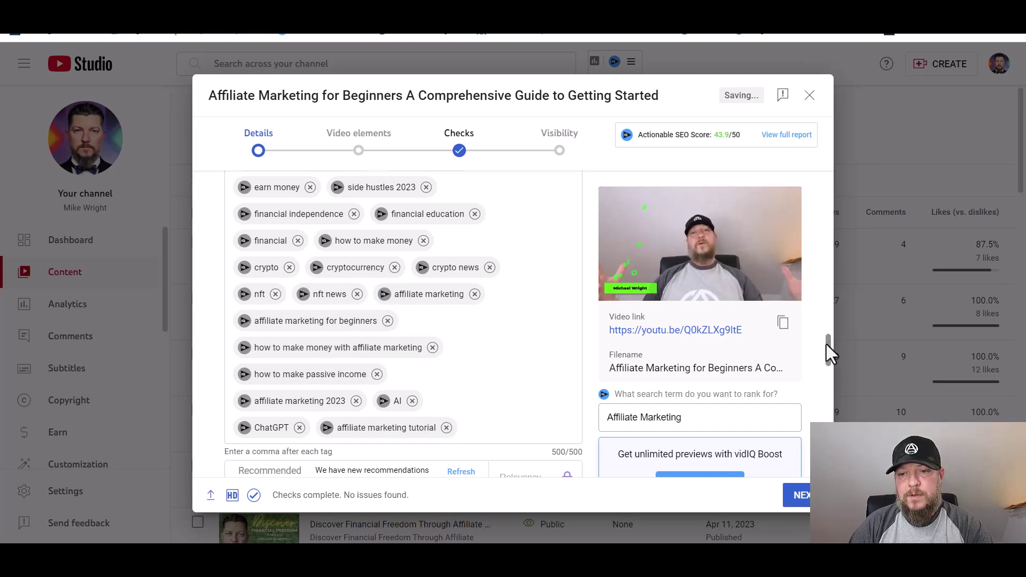
left_click(701, 259)
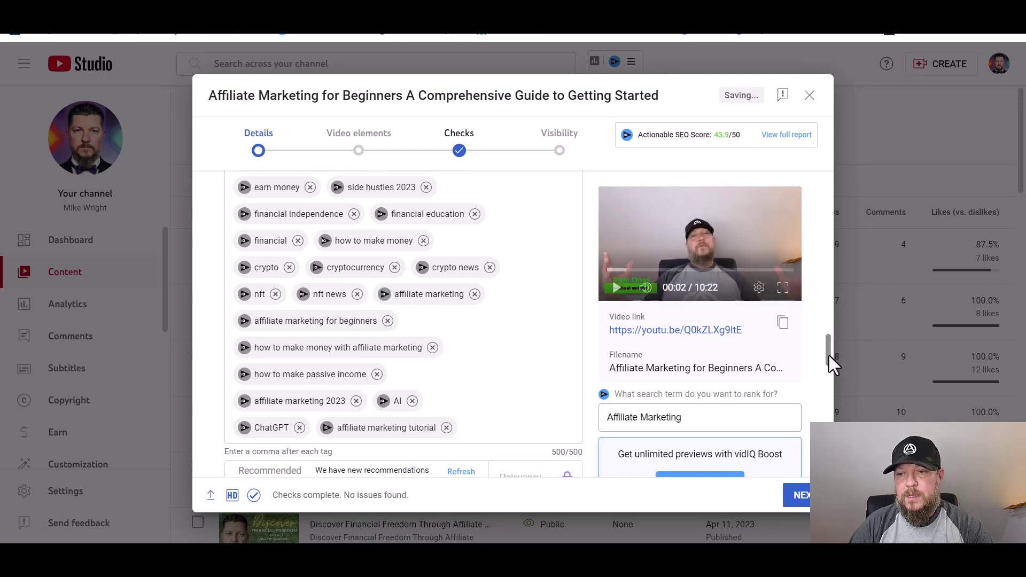
Set the video language to English (United States) and the recording date to Apr 23, 2023.
left_click_drag(829, 355, 830, 396)
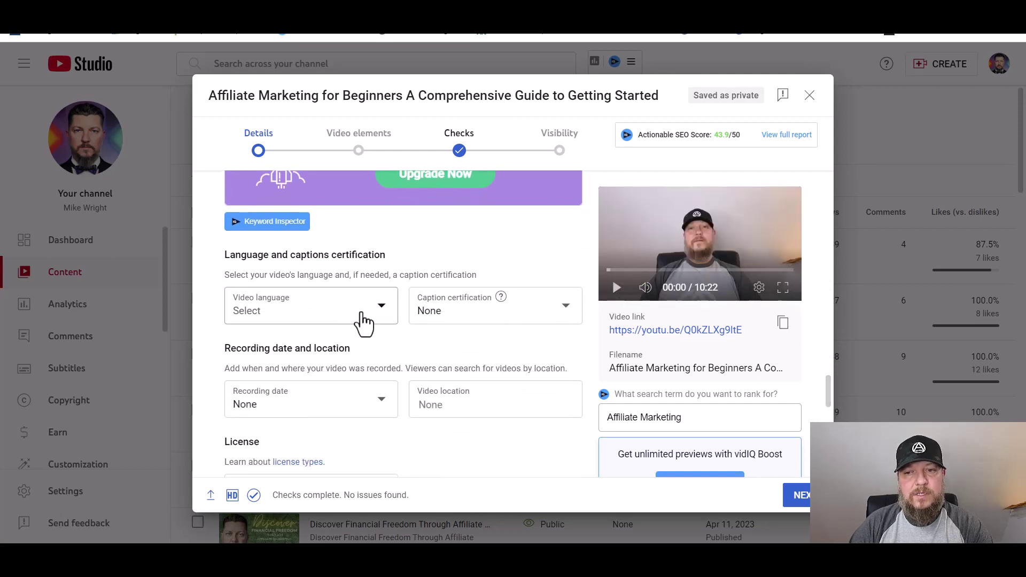
left_click(385, 320)
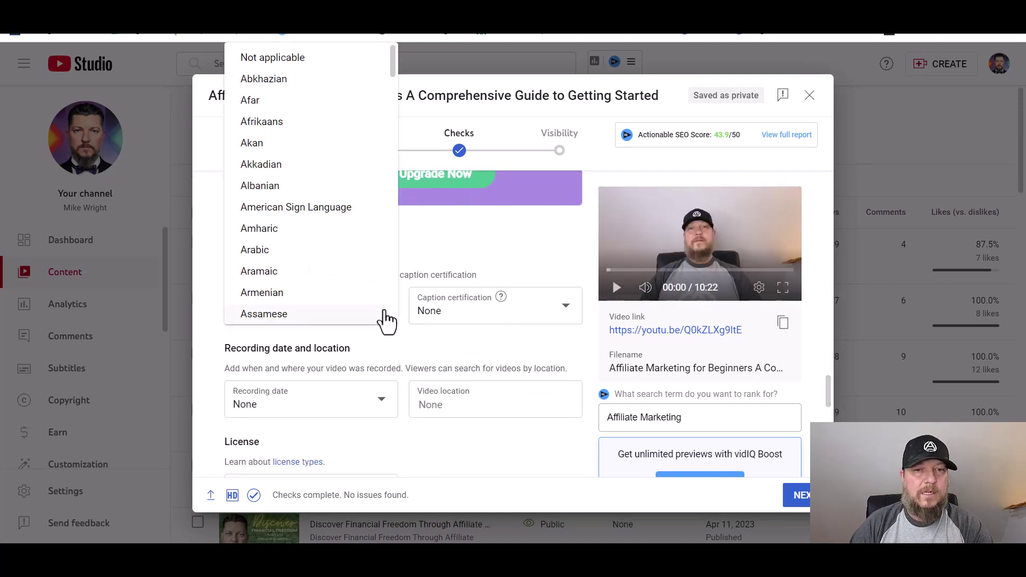
left_click(400, 224)
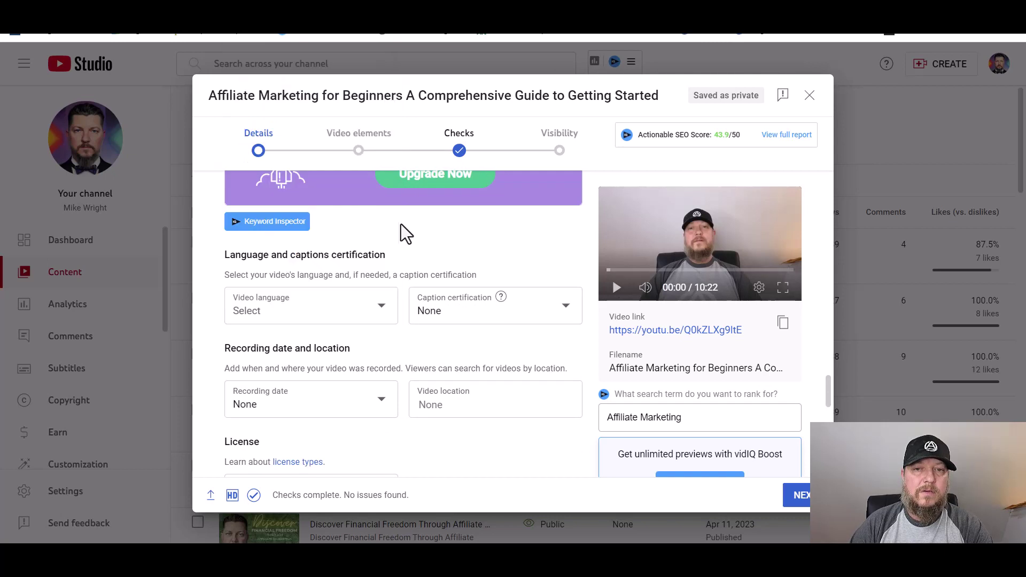
left_click(385, 319)
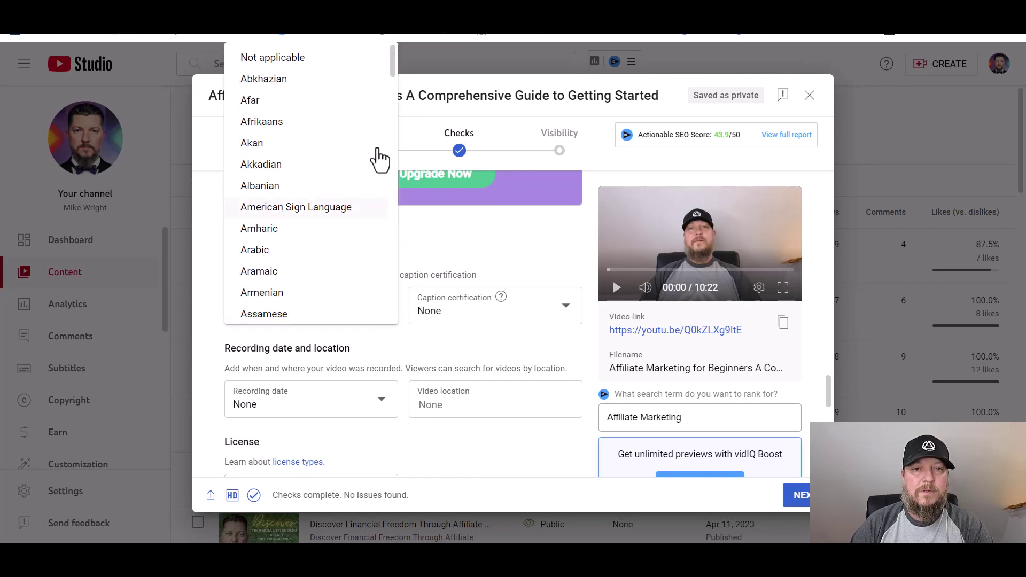
left_click_drag(393, 62, 394, 120)
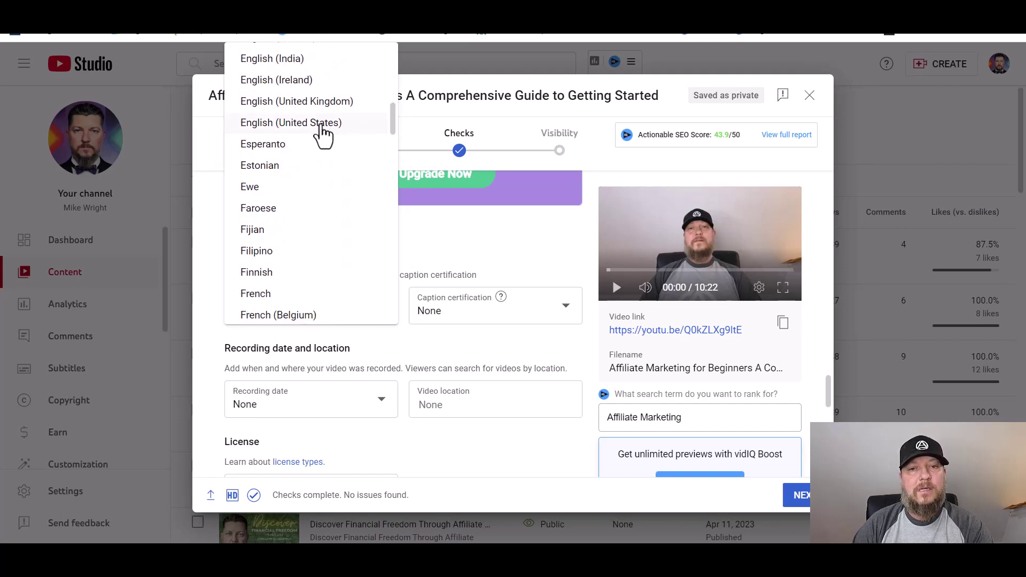
left_click(299, 123)
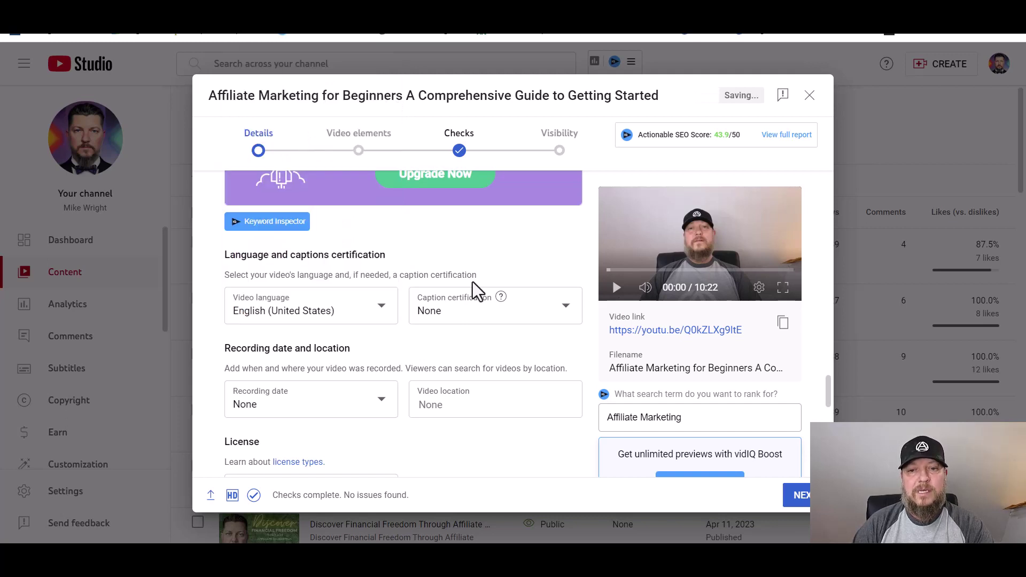
left_click(382, 400)
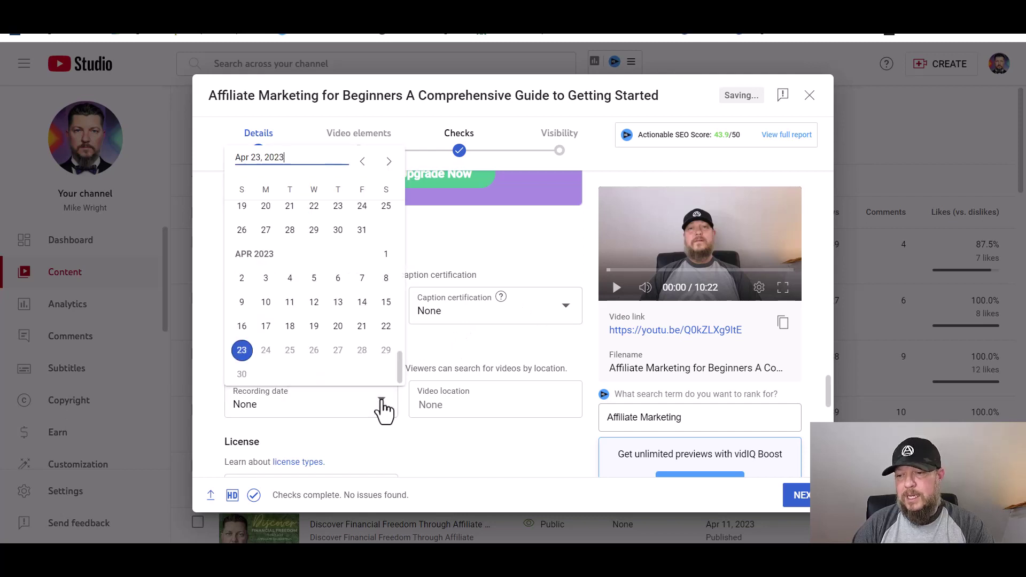
left_click(243, 355)
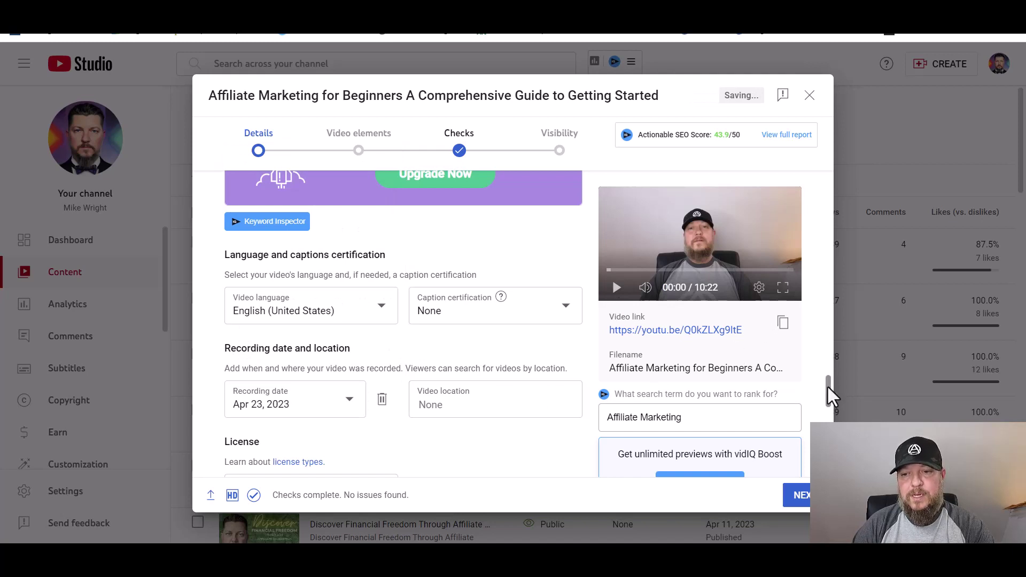
Set the type under the Education category to "Real life application".
left_click_drag(826, 385, 829, 433)
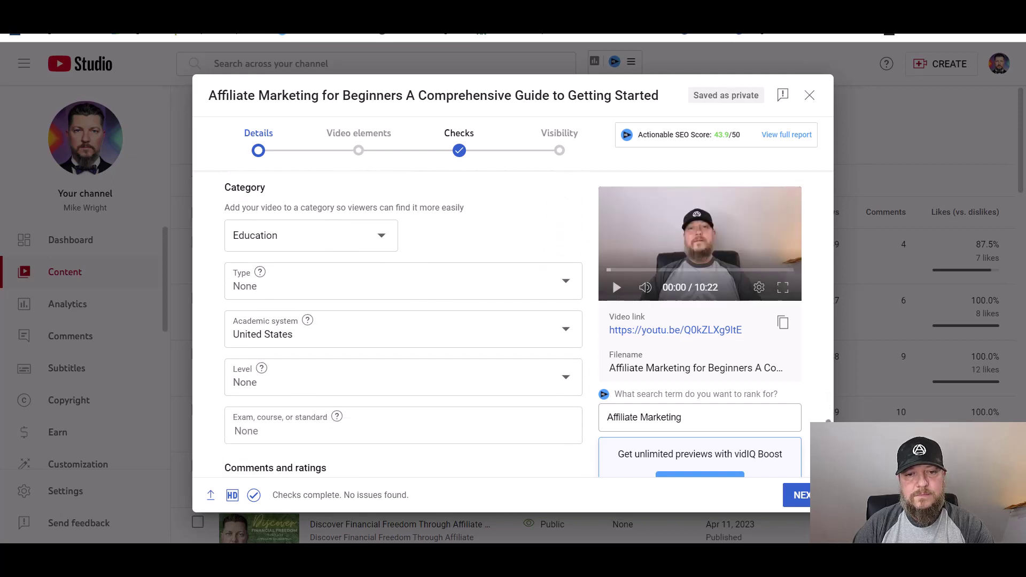
left_click(564, 283)
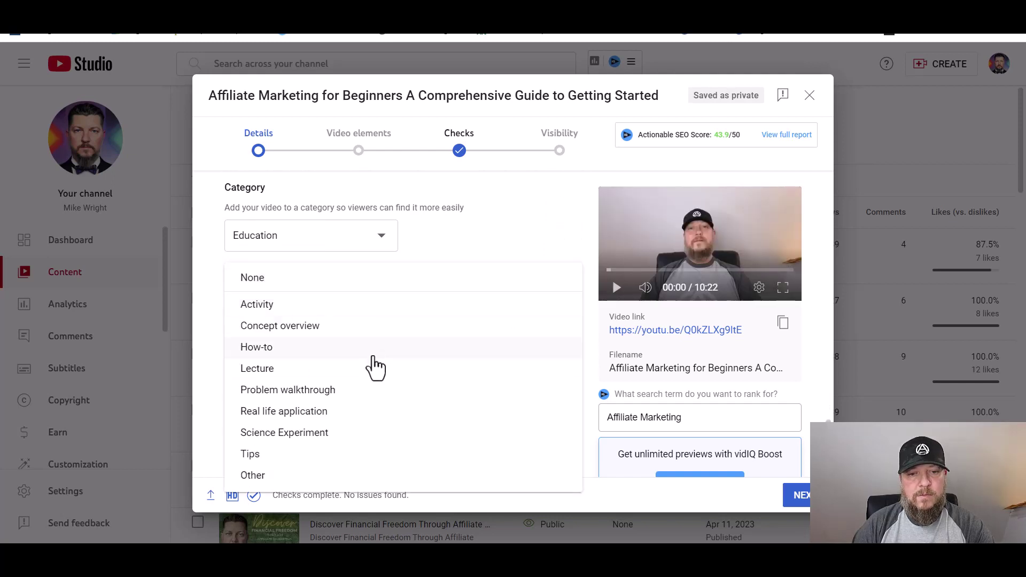
left_click(339, 412)
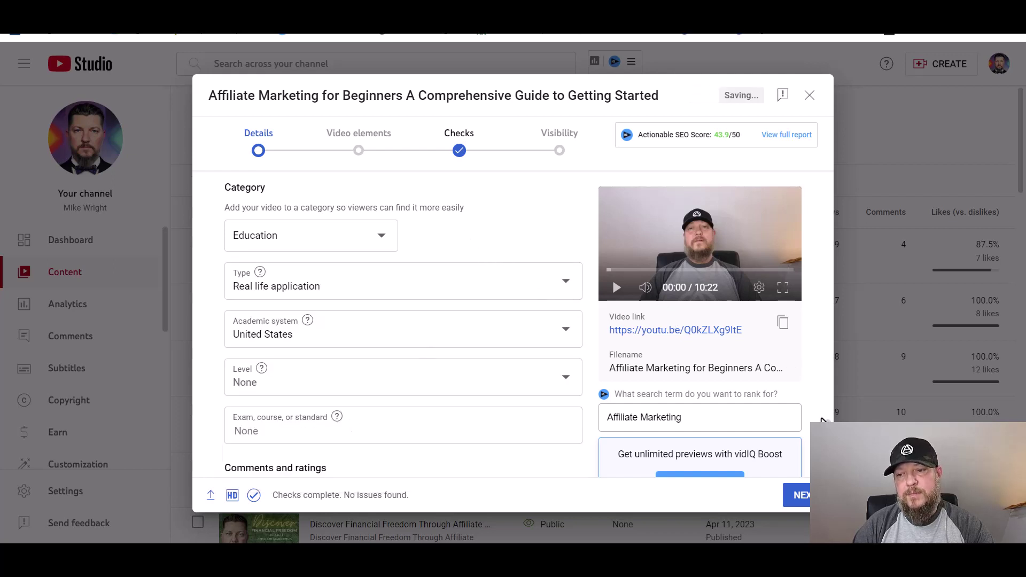
scroll(577, 239, "down", 5)
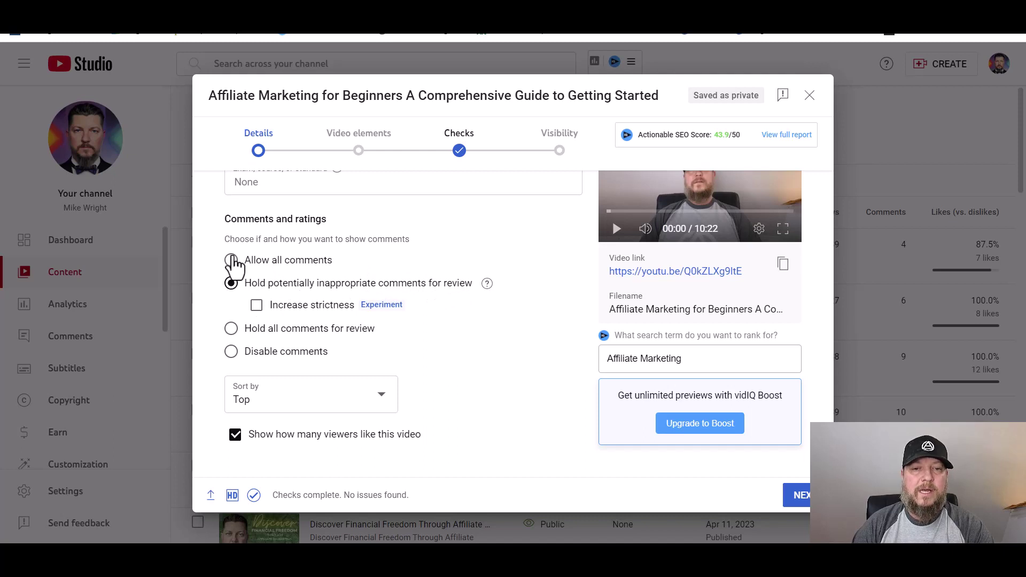
Allow all comments on the video.
left_click(231, 261)
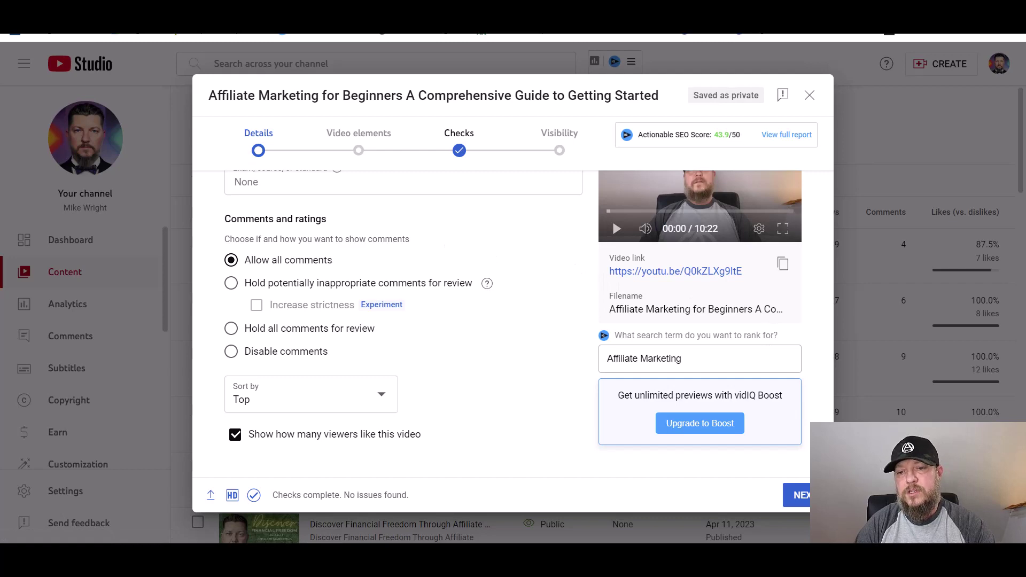
left_click_drag(829, 443, 830, 243)
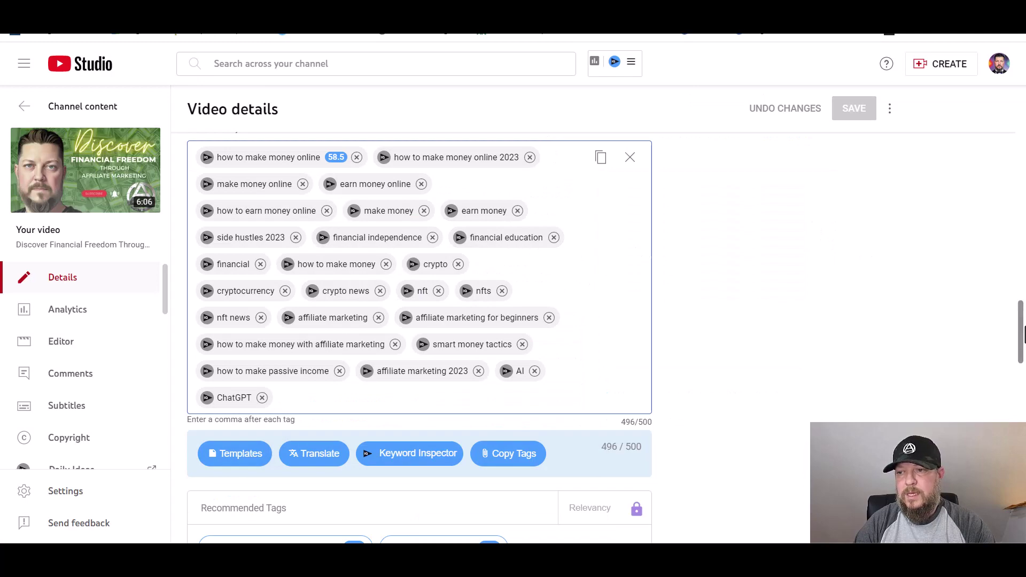
left_click_drag(1022, 342, 1000, 161)
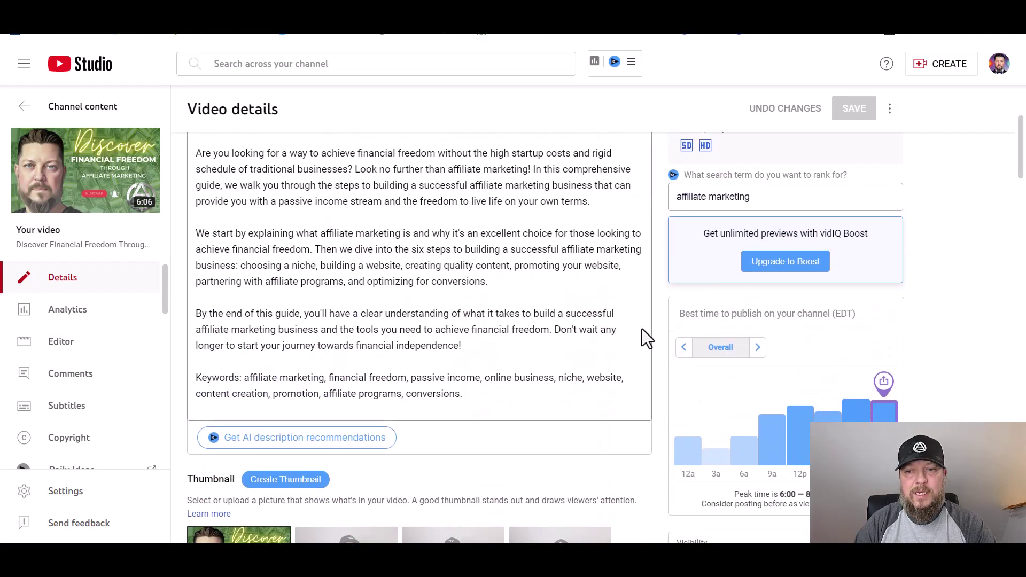
left_click(618, 346)
left_click(506, 400)
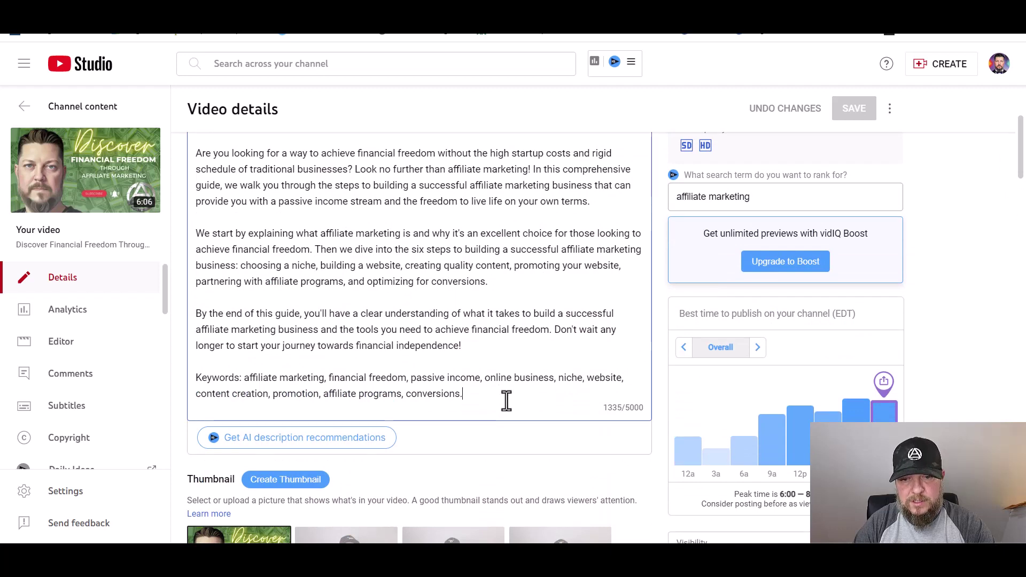
key("Return")
key("Return")
key("Return")
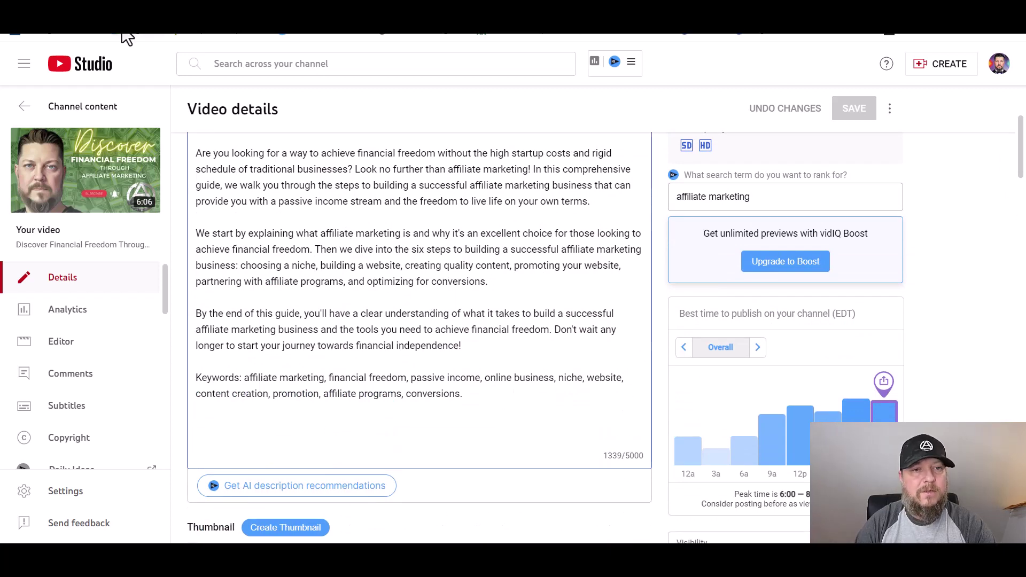
Go back to the channel content and open the details of the video "Discovering the Benefits of Affiliate Marketing on a Backyard Stroll".
left_click(28, 116)
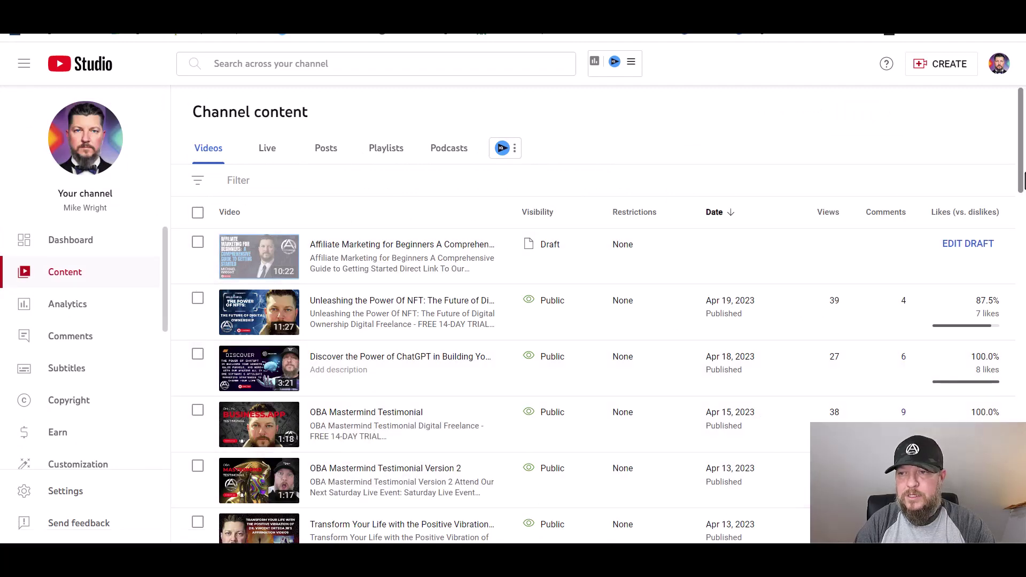
scroll(1020, 214, "down", 8)
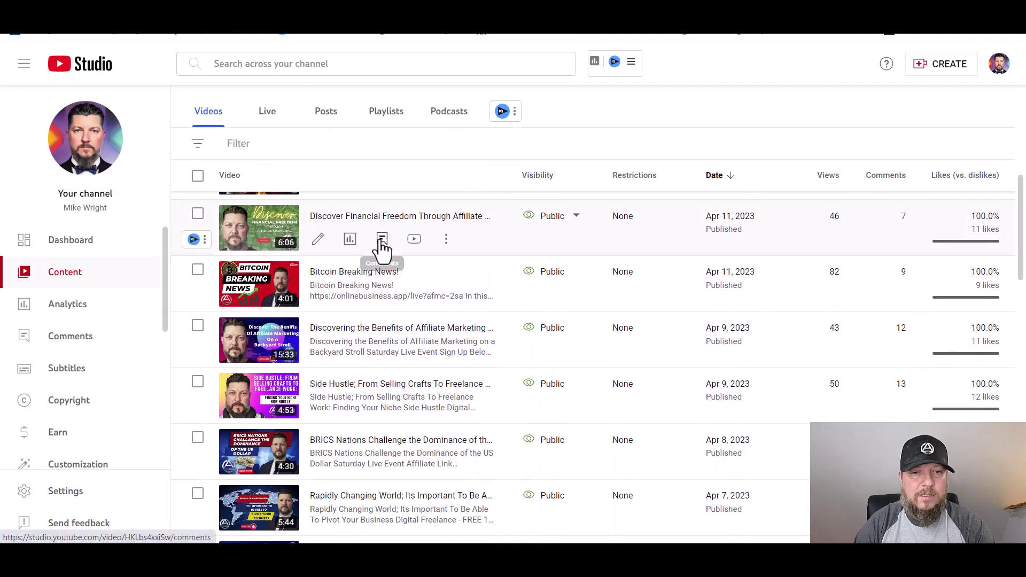
left_click(259, 350)
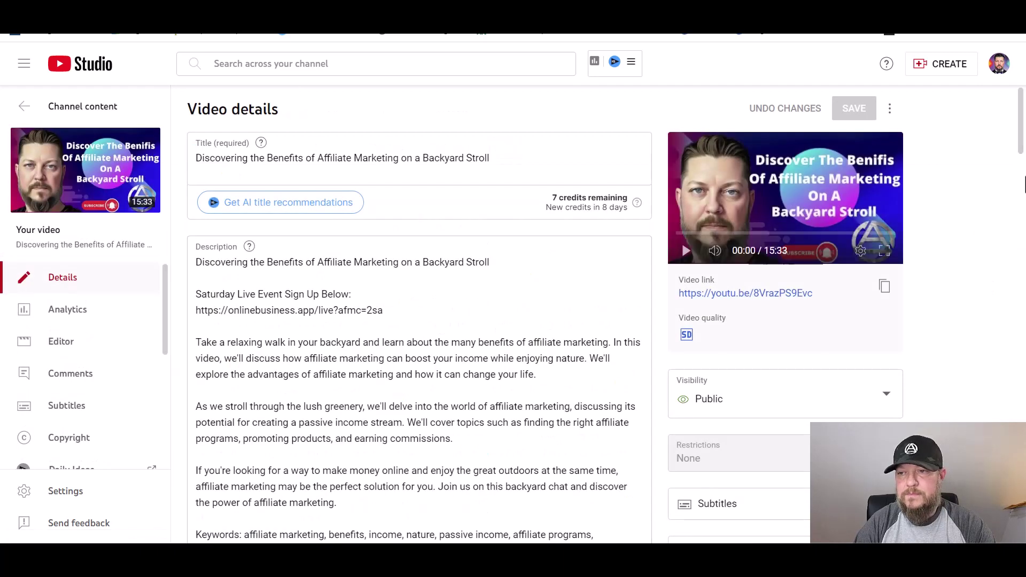
Copy the description's closing block, from "Follow Me Online:" through the Facebook link on its last line.
scroll(1020, 131, "down", 7)
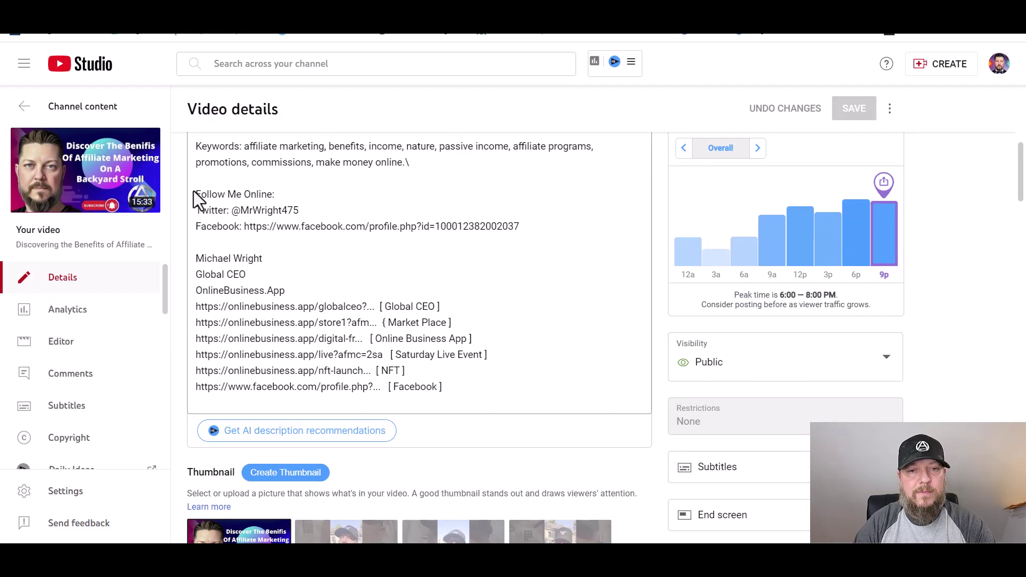
left_click_drag(196, 194, 589, 413)
left_click(350, 369)
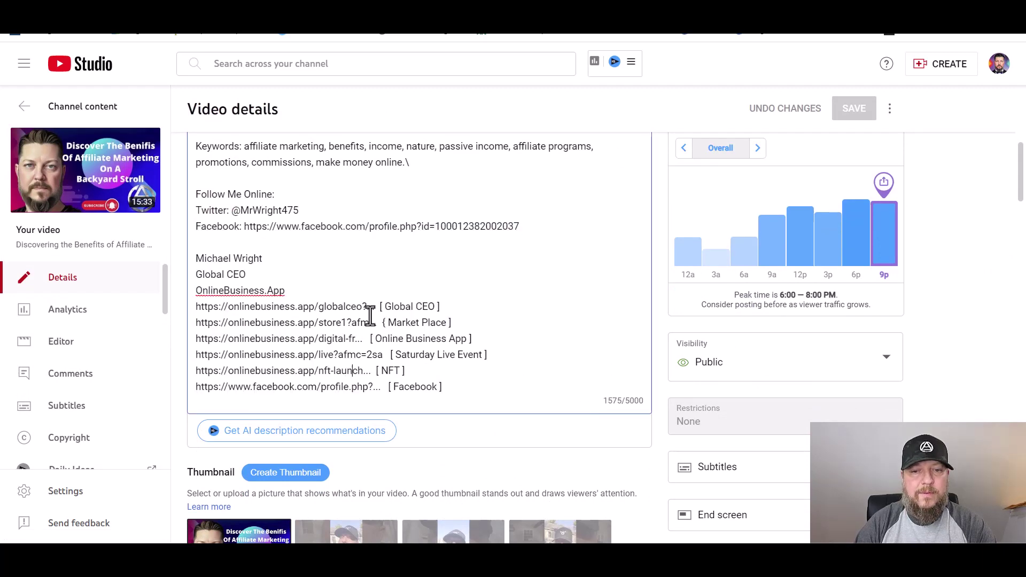
left_click_drag(441, 392, 201, 201)
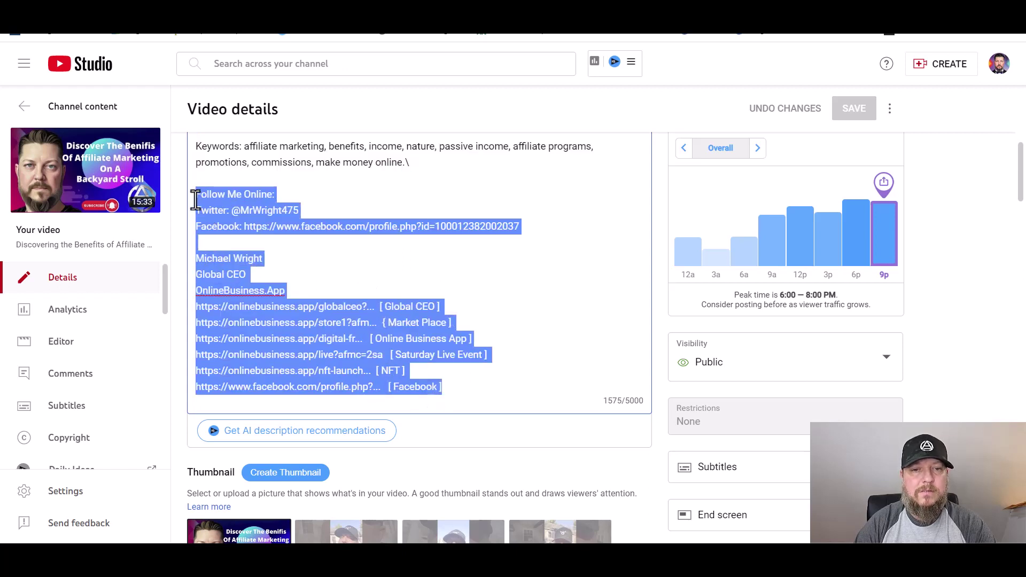
right_click(220, 208)
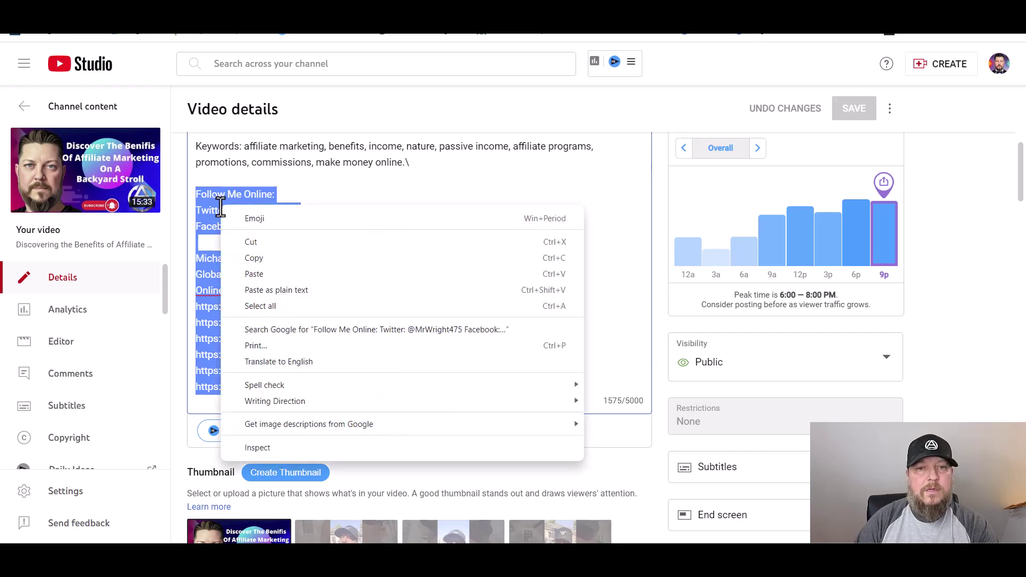
left_click(267, 255)
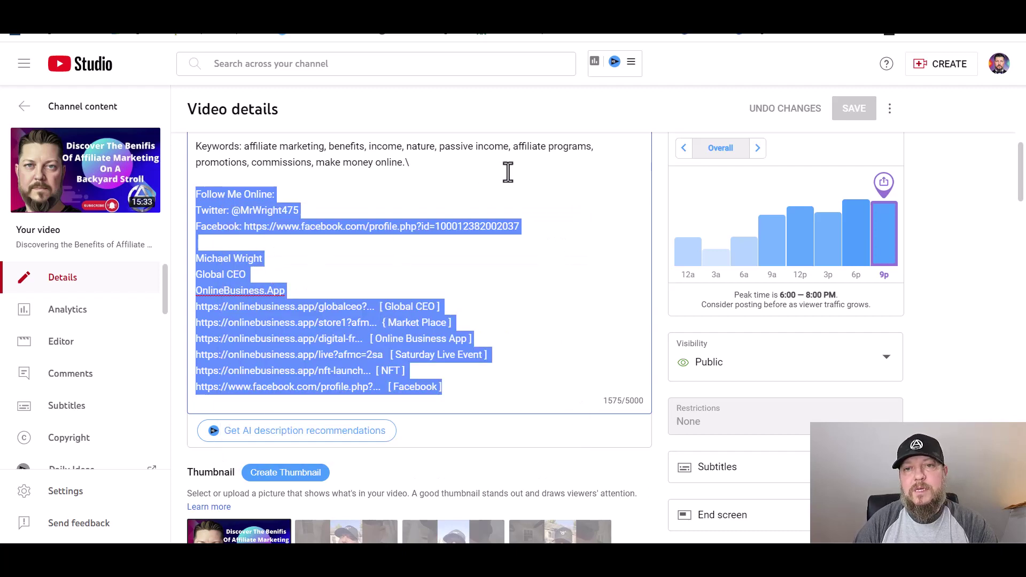
Reopen the draft "Affiliate Marketing for Beginners A Comprehensive Guide to Getting Started" and paste the copied block below the end of its description.
left_click(24, 112)
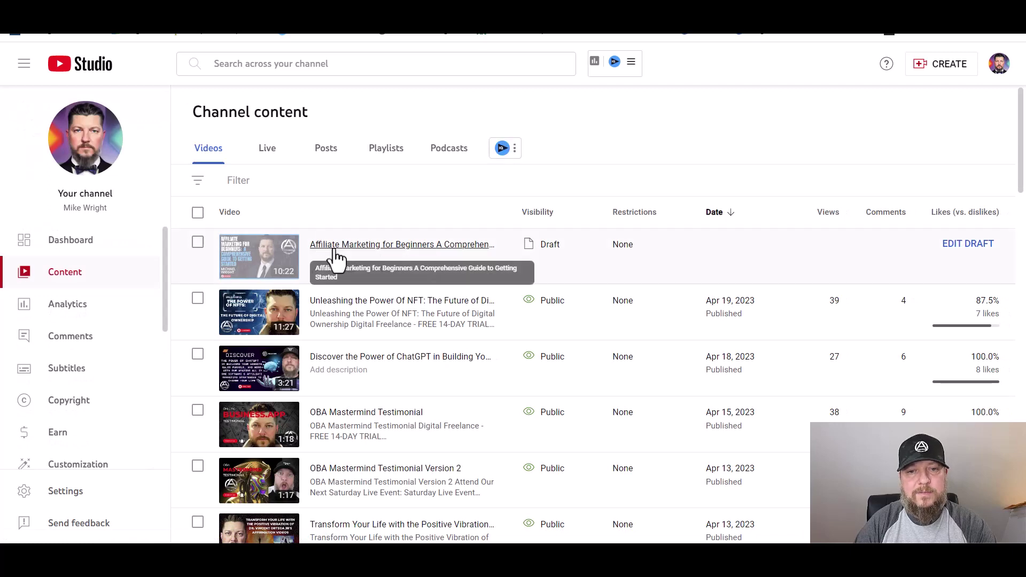
left_click(259, 269)
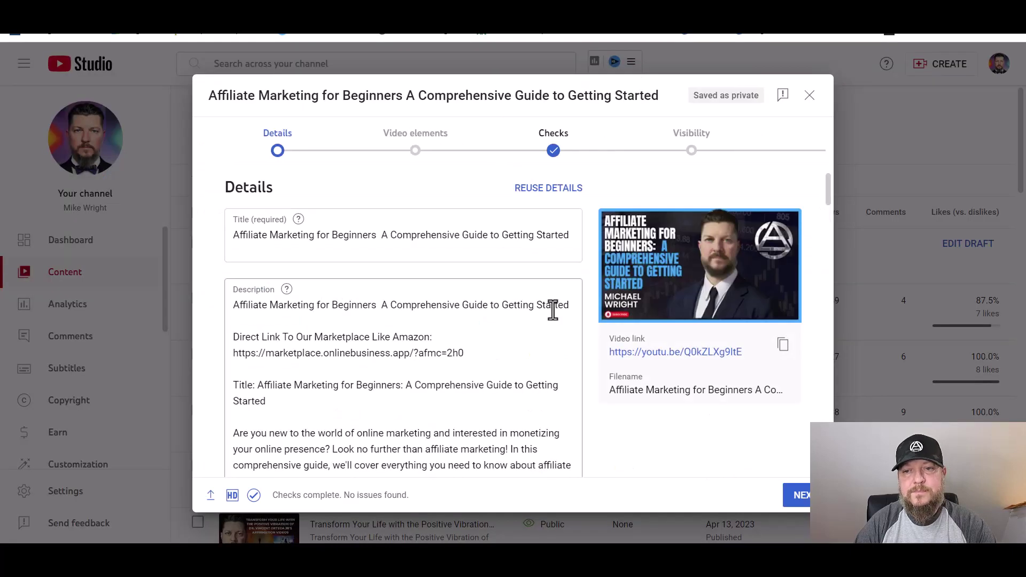
left_click_drag(828, 190, 832, 243)
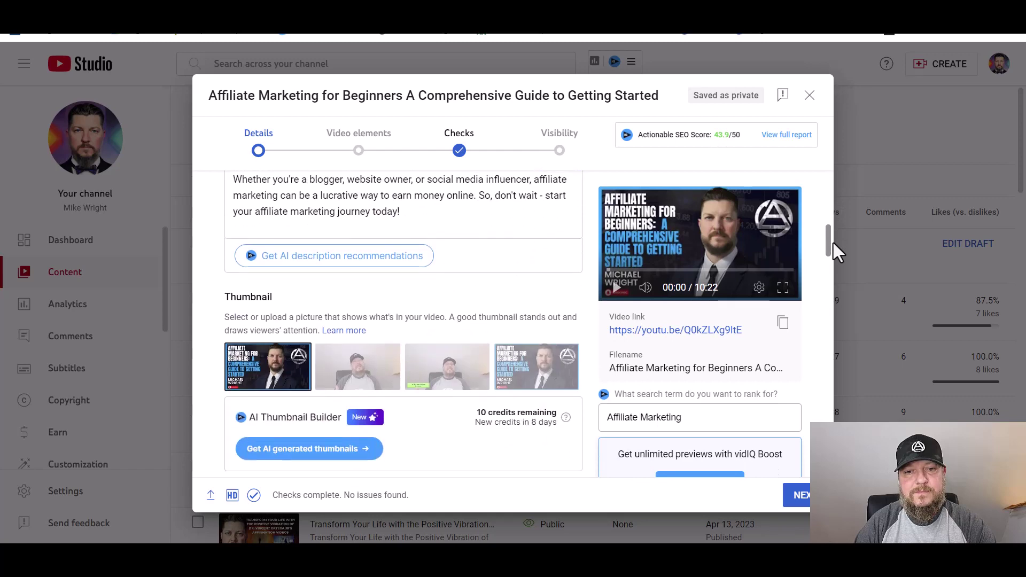
left_click(418, 214)
key("Return")
key("Return")
key("Return")
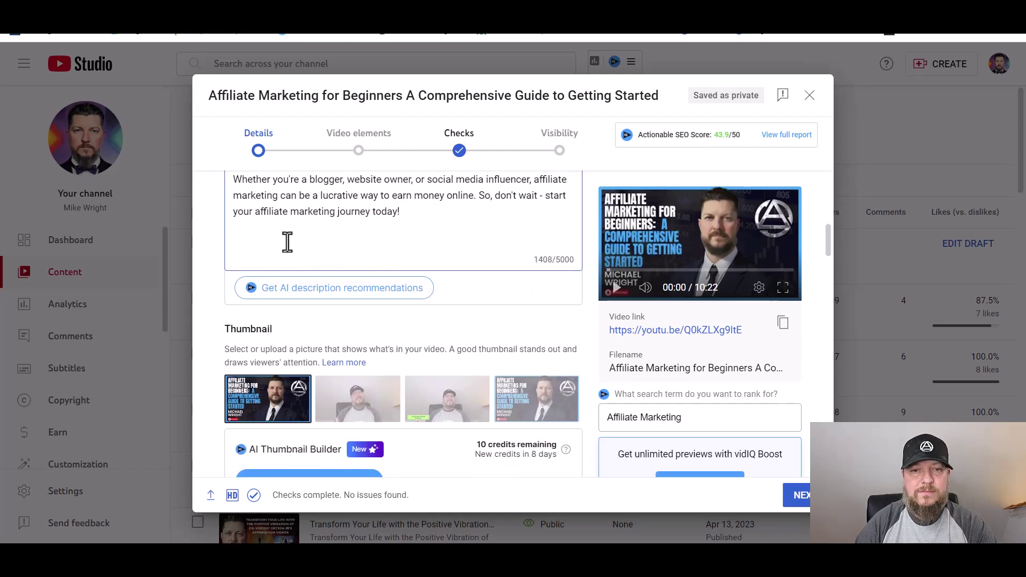
right_click(239, 247)
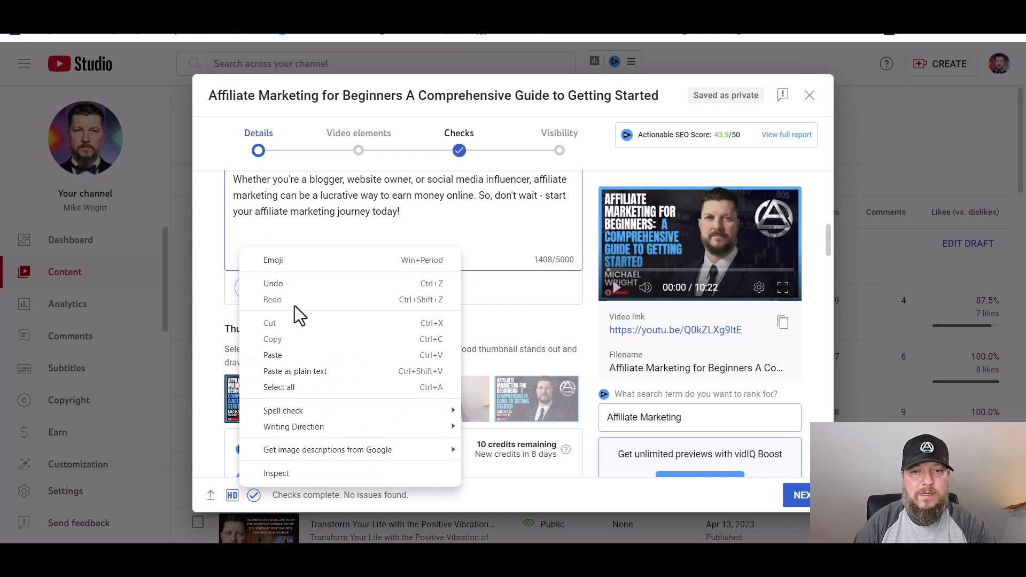
left_click(282, 355)
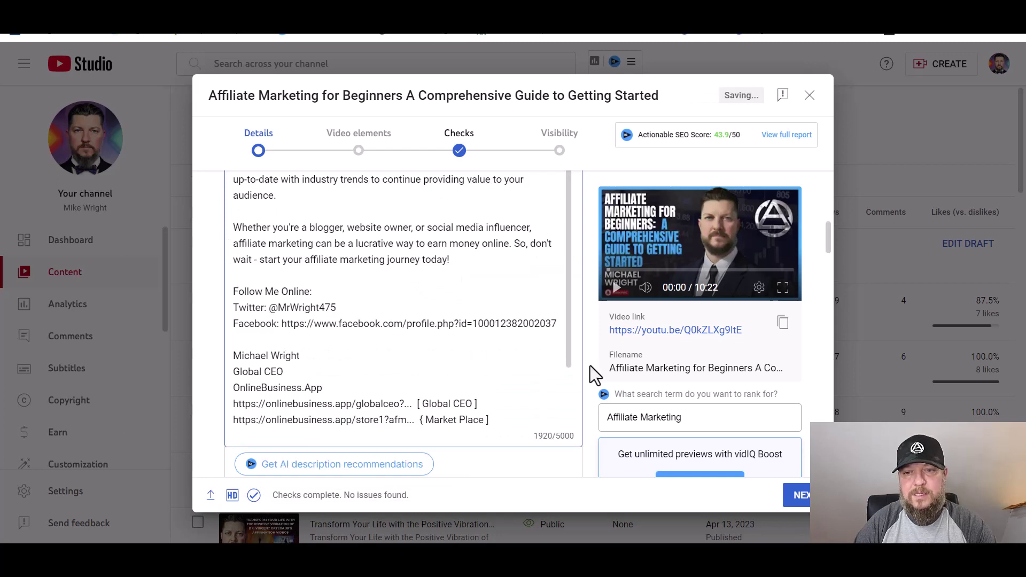
scroll(567, 369, "down", 1)
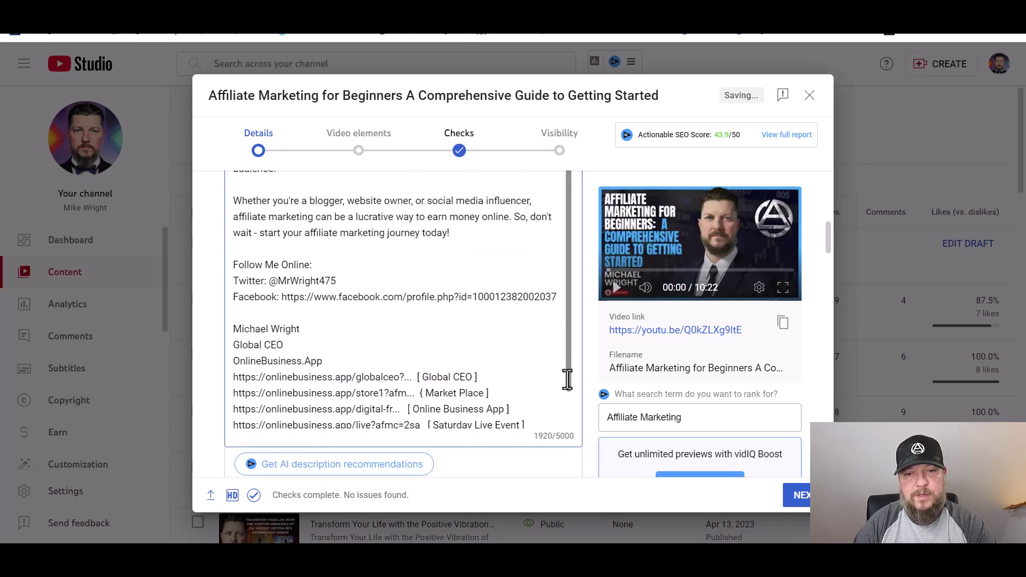
scroll(567, 379, "down", 1)
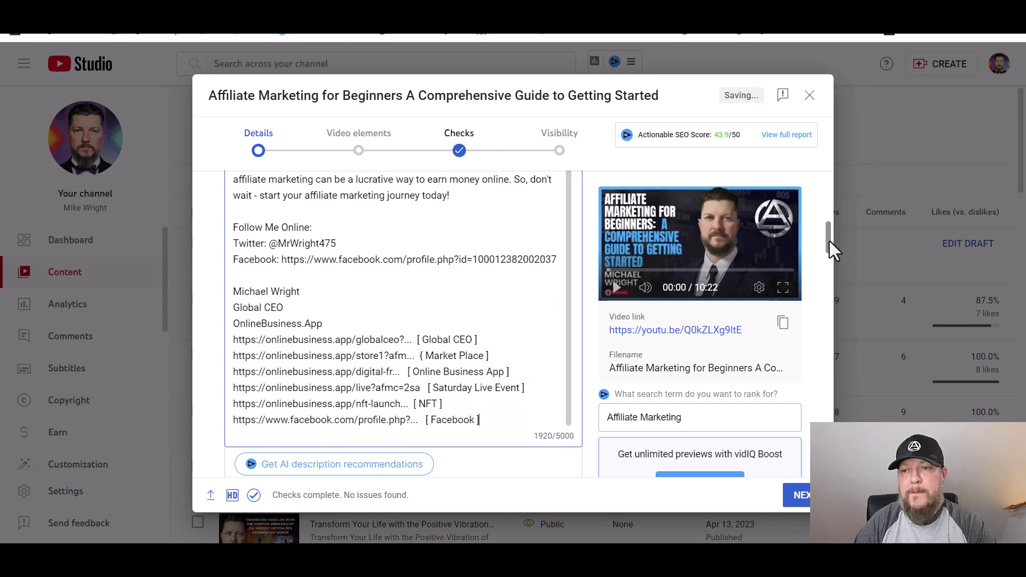
Proceed to the video elements and save an end screen from the first "1 video, 1 subscribe" template, featuring the most recent upload.
left_click_drag(829, 249, 831, 476)
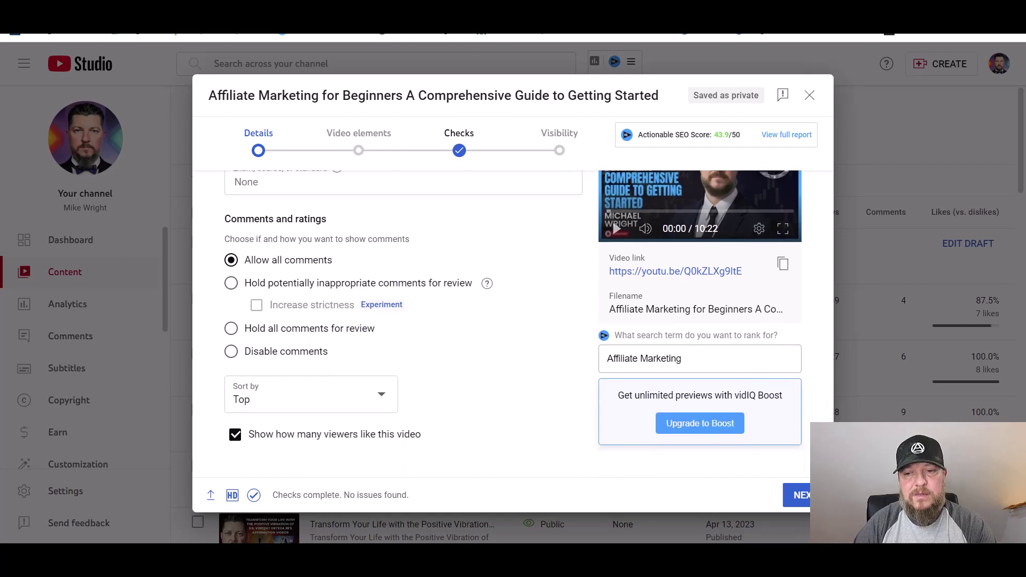
left_click(802, 494)
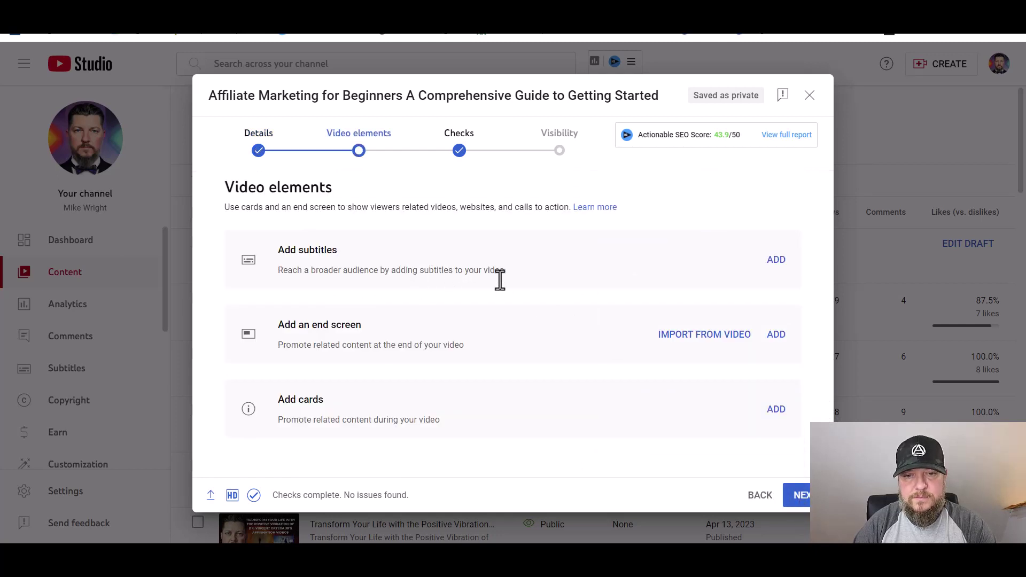
left_click(778, 336)
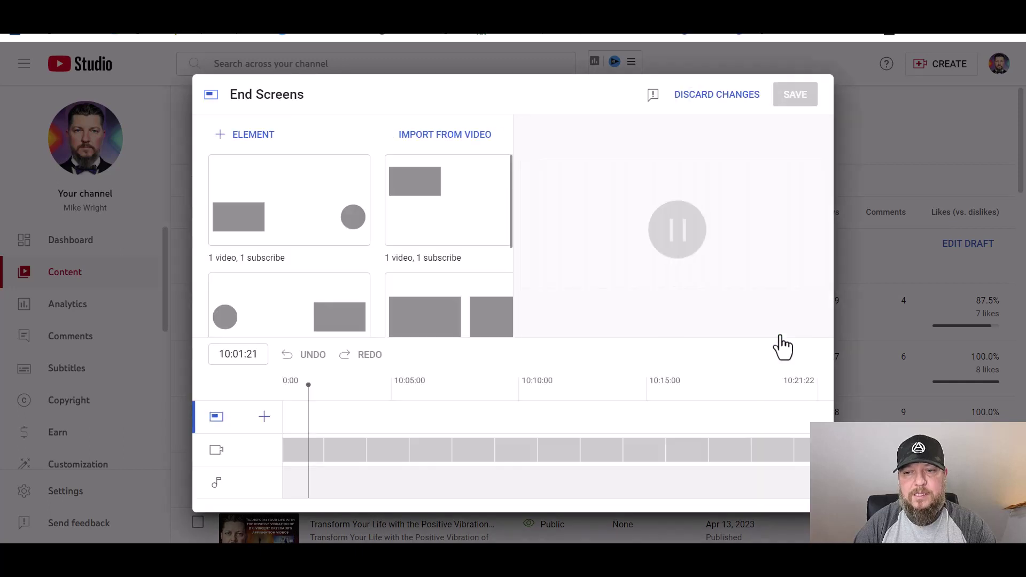
left_click(310, 202)
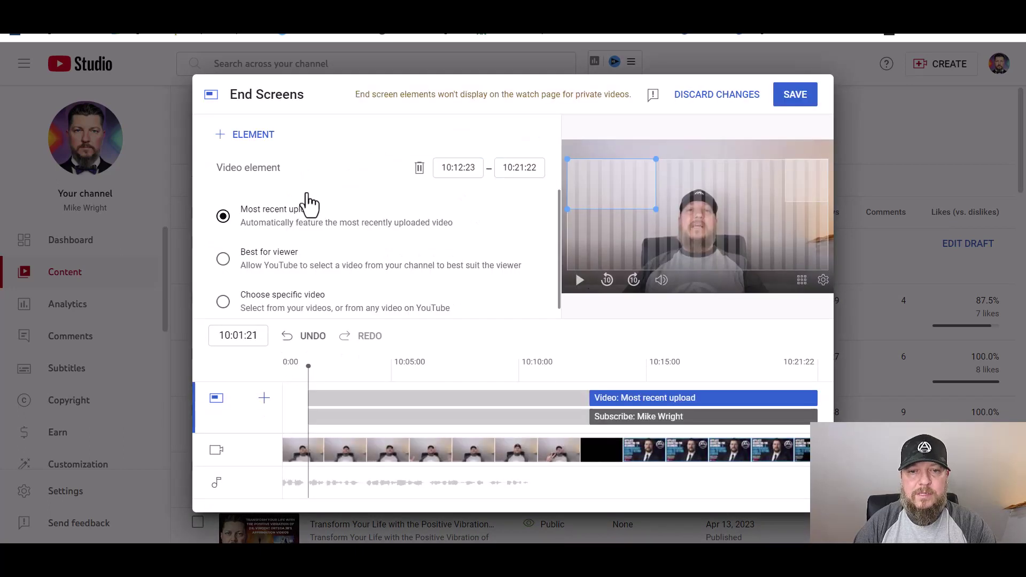
left_click(791, 99)
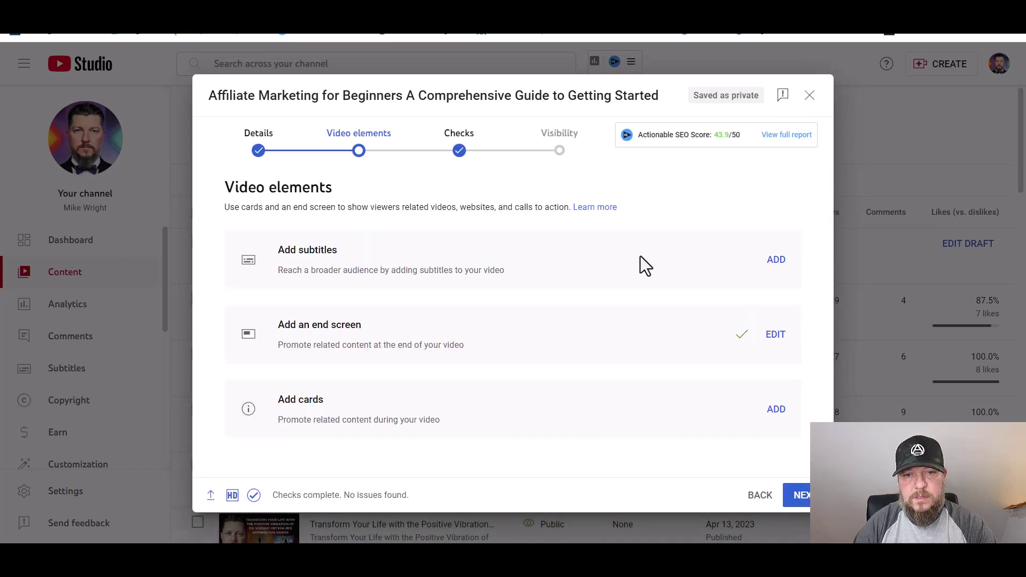
View the options for adding English (United States) captions and close the subtitle editor.
left_click(776, 260)
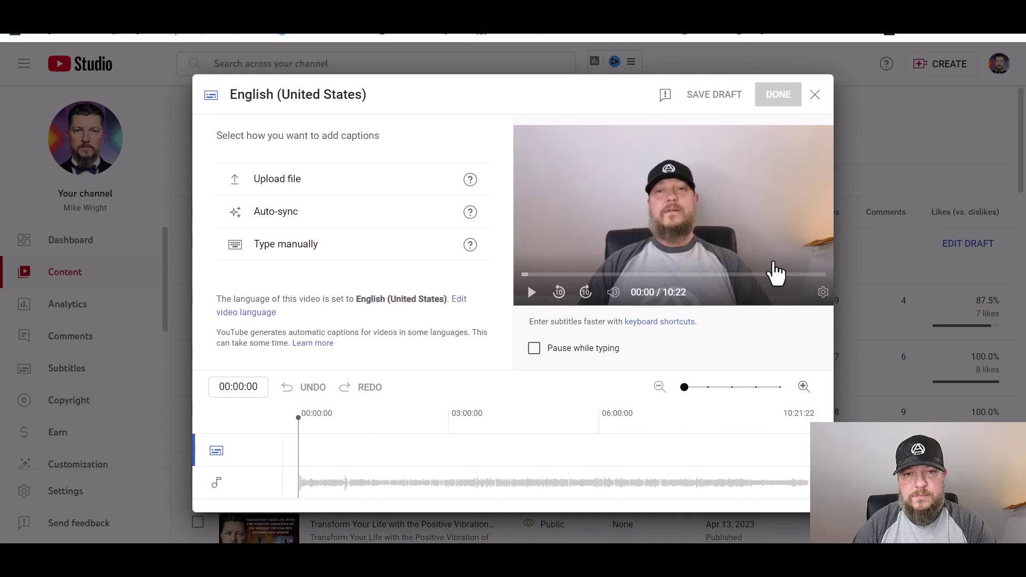
left_click(814, 97)
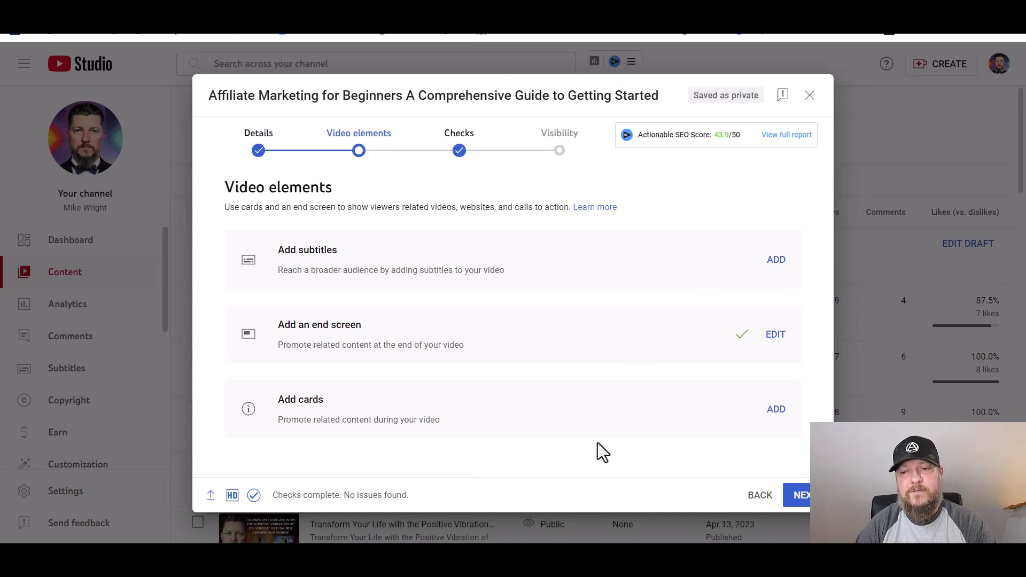
Advance past the copyright checks to the Visibility stage and look over its publishing options.
left_click(801, 496)
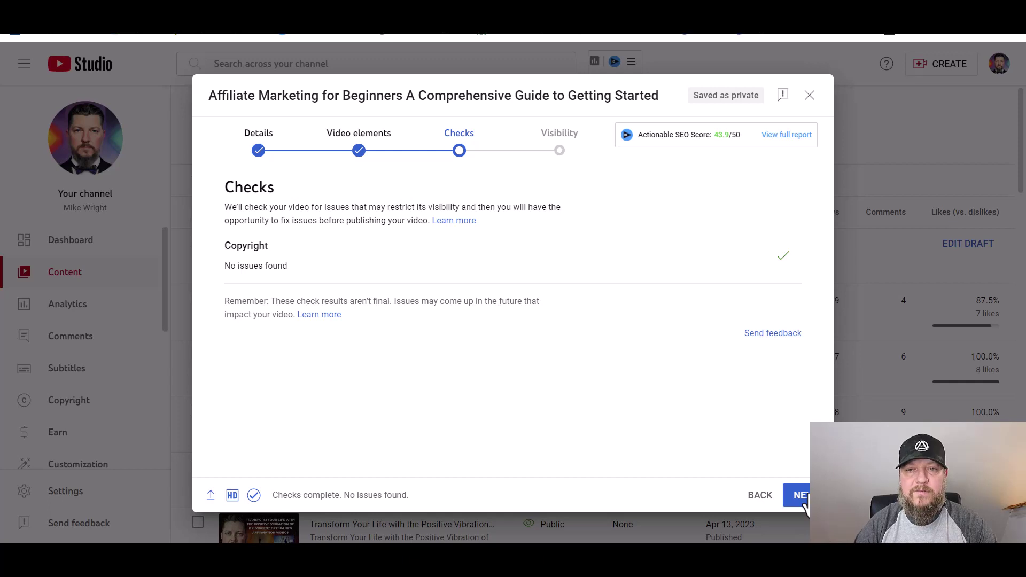
left_click(801, 496)
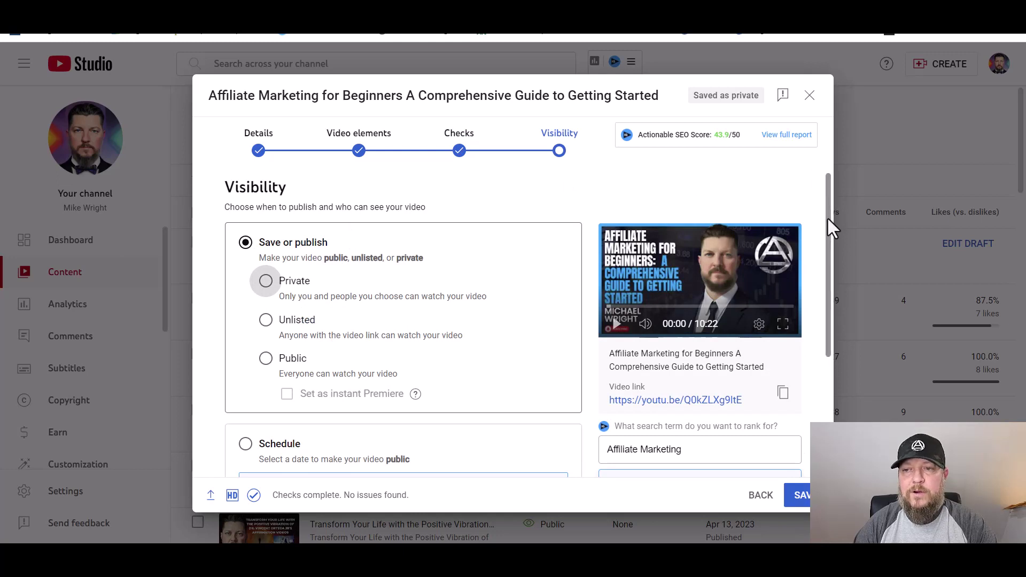
left_click_drag(826, 217, 831, 264)
left_click_drag(831, 276, 833, 239)
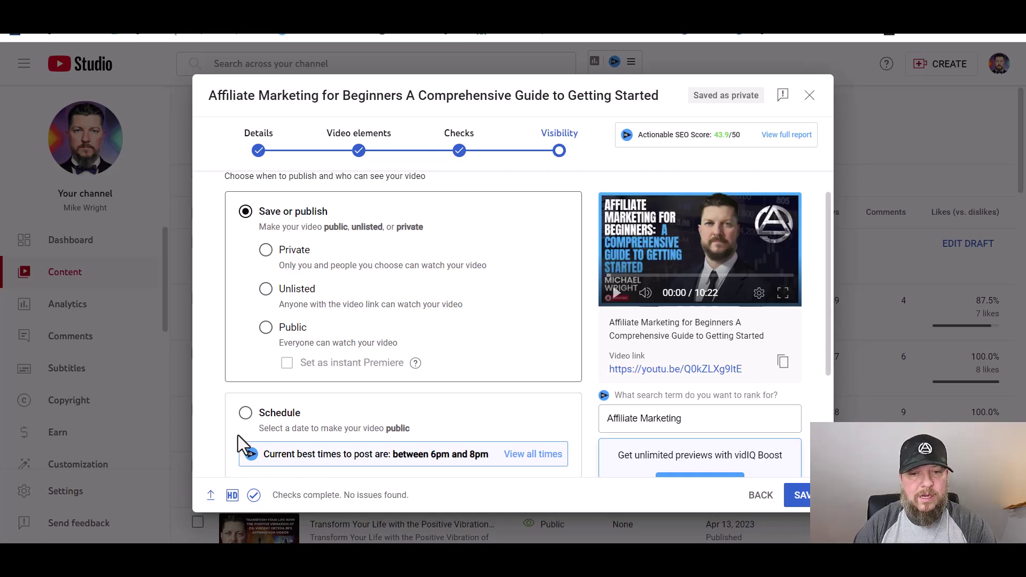
Choose scheduled publication for the video and set it to Apr 23, 2023 at 8:00 PM.
left_click(246, 412)
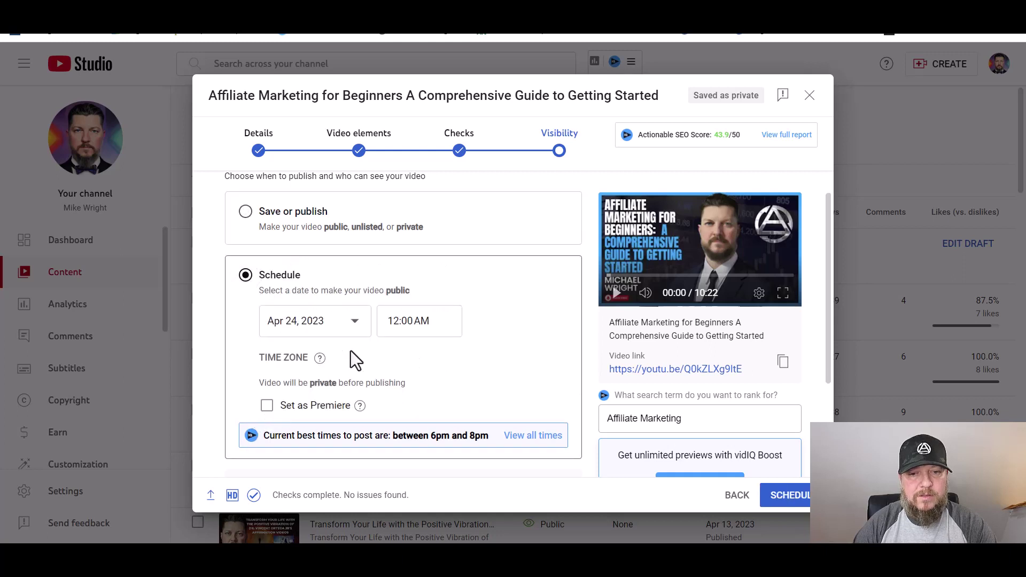
left_click(314, 325)
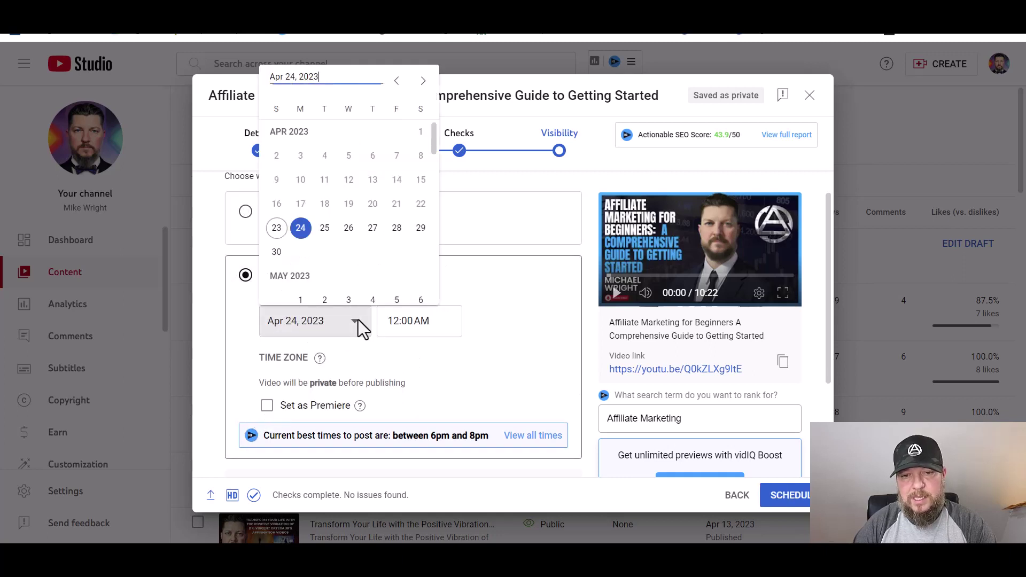
left_click(277, 228)
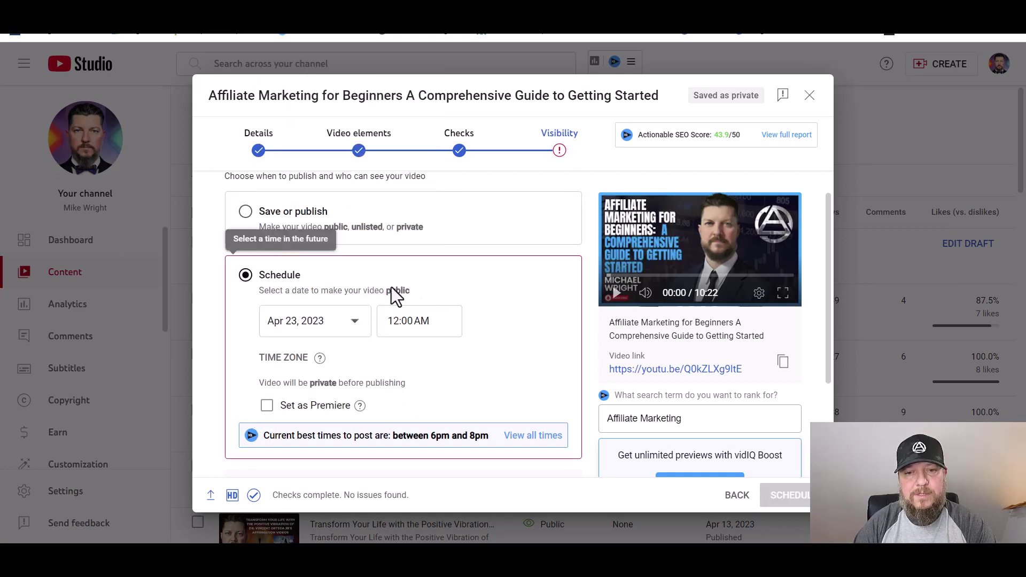
left_click(433, 327)
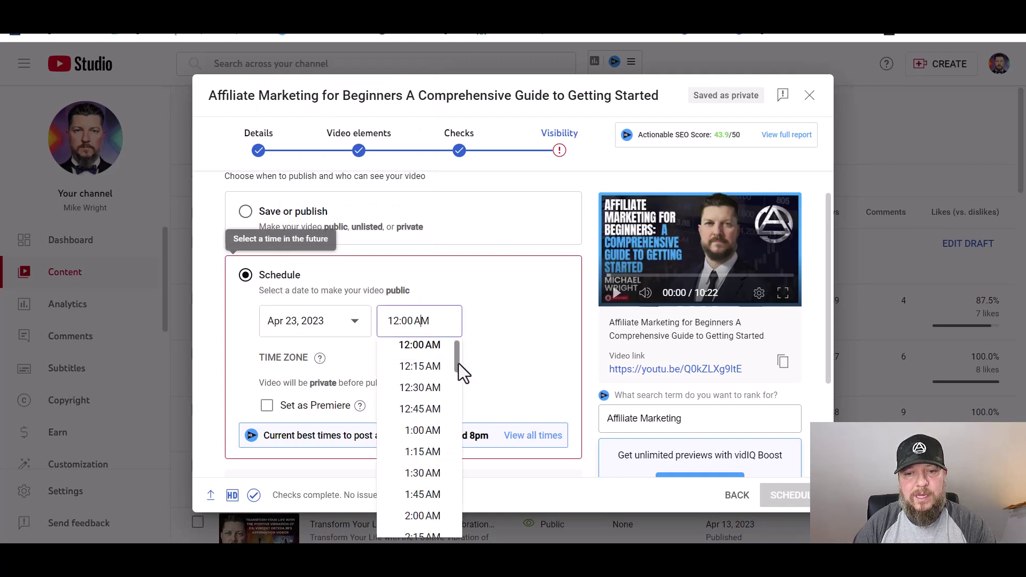
left_click_drag(458, 364, 454, 502)
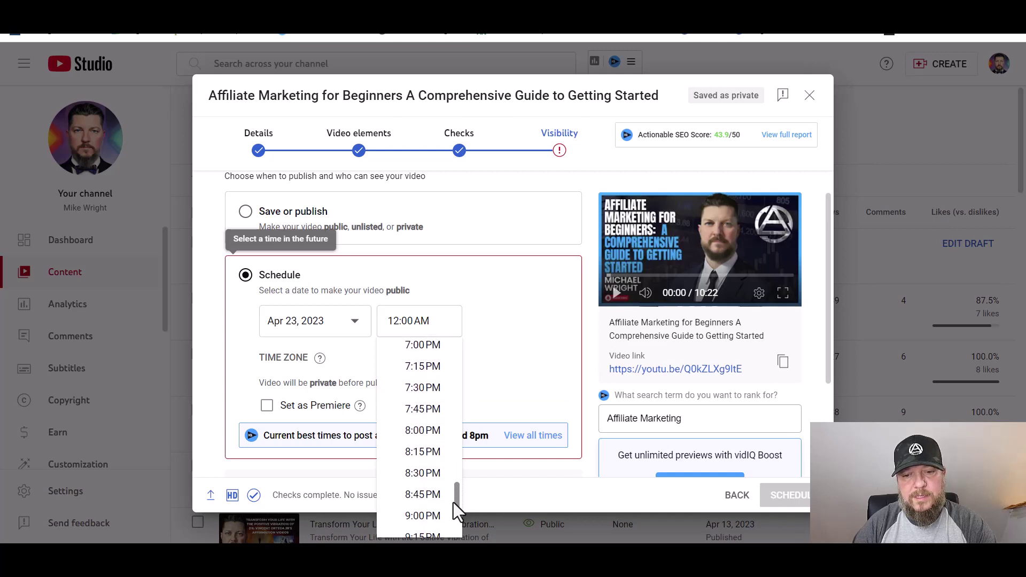
left_click(421, 430)
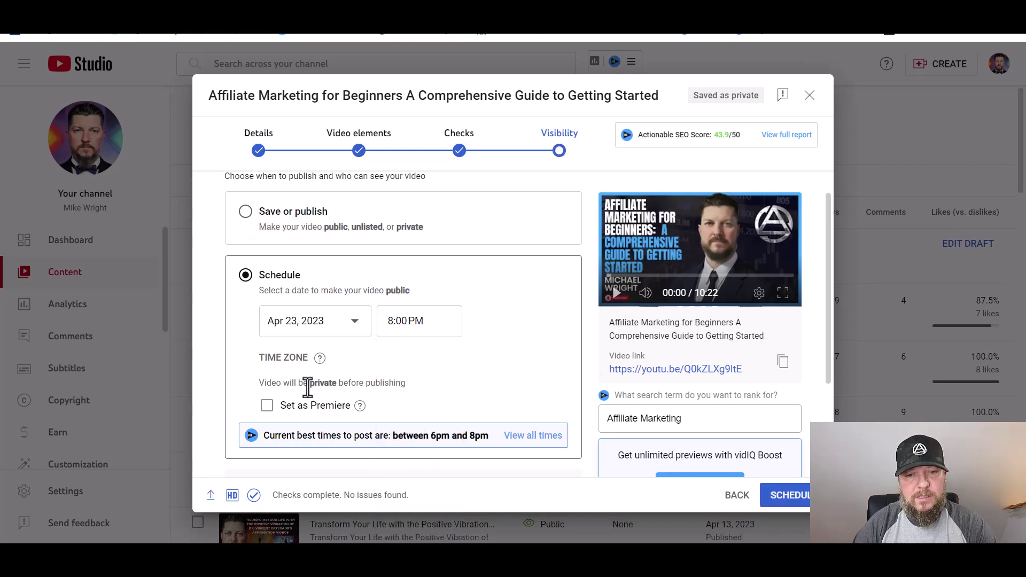
Set the scheduled video as a Premiere, submit the schedule and close the sharing dialog.
left_click(267, 406)
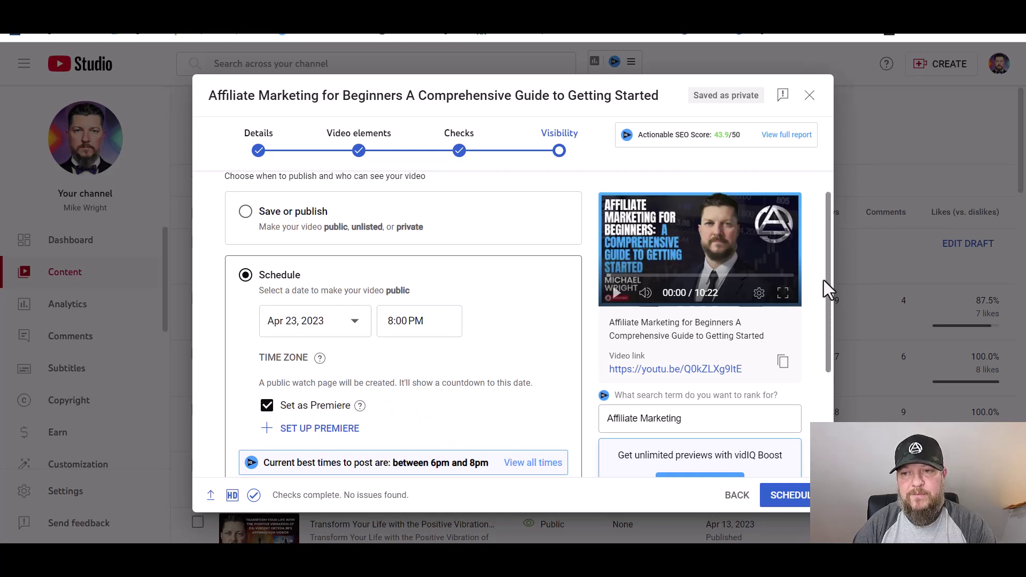
left_click_drag(827, 286, 835, 393)
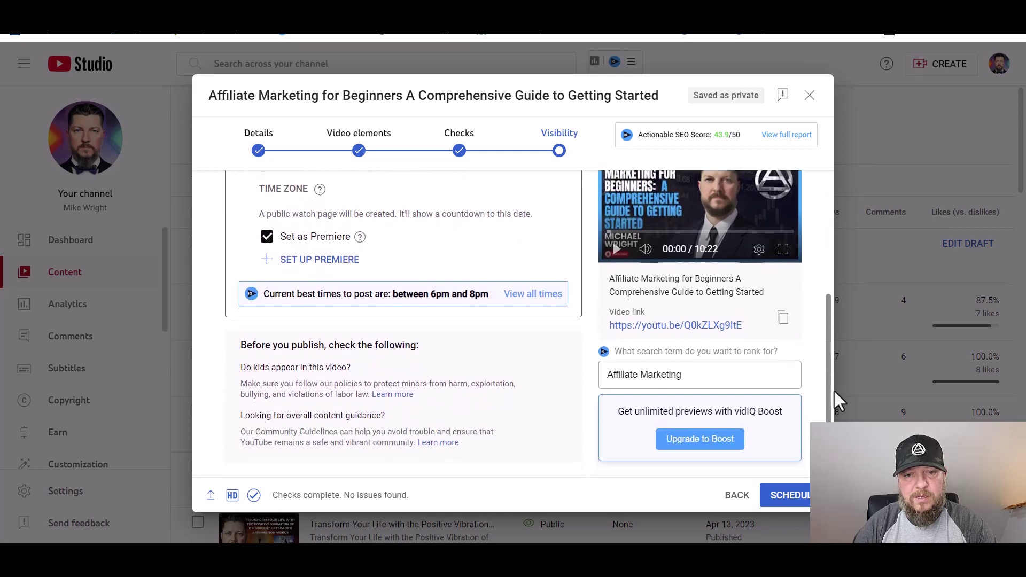
left_click(788, 496)
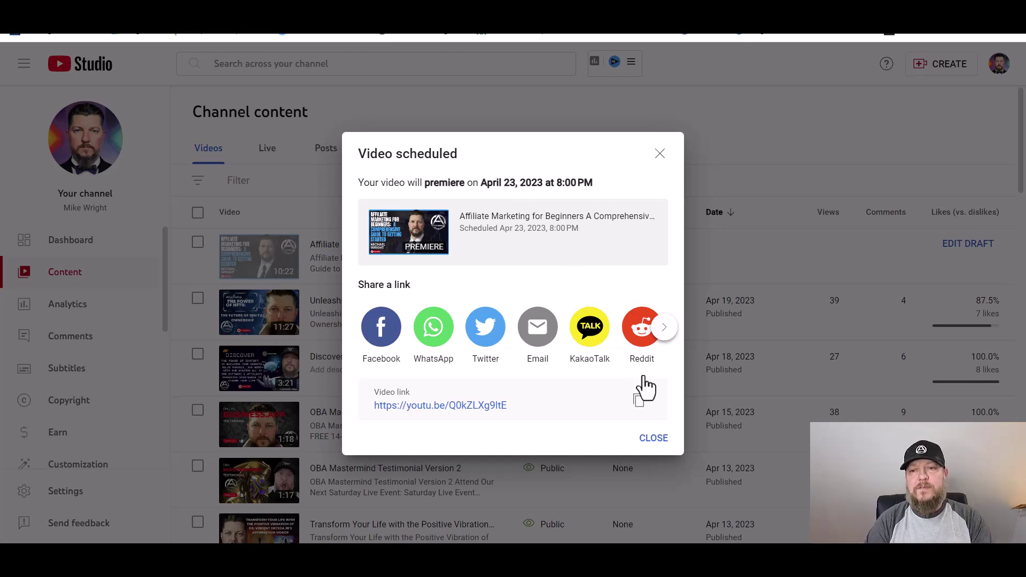
left_click(653, 438)
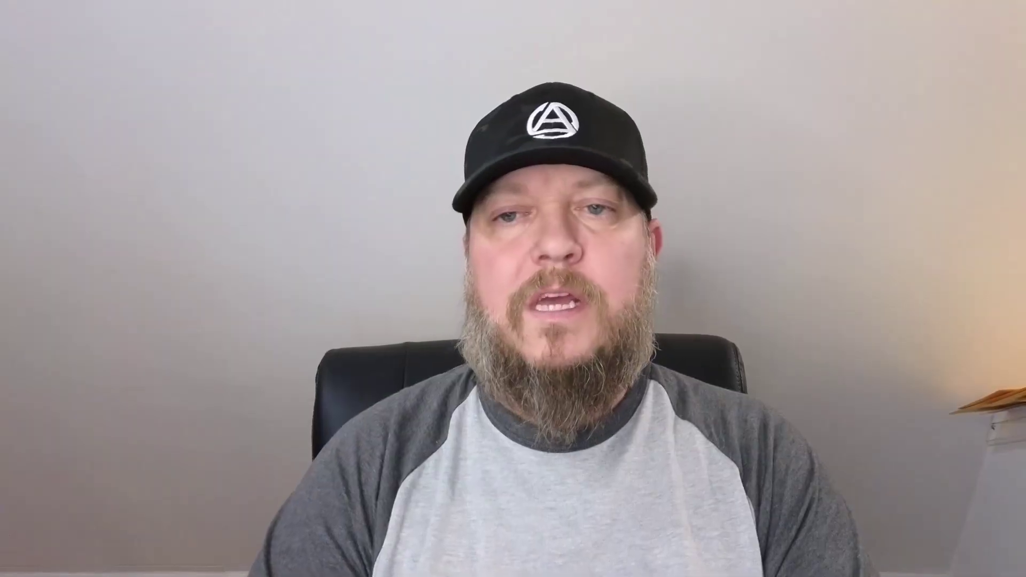